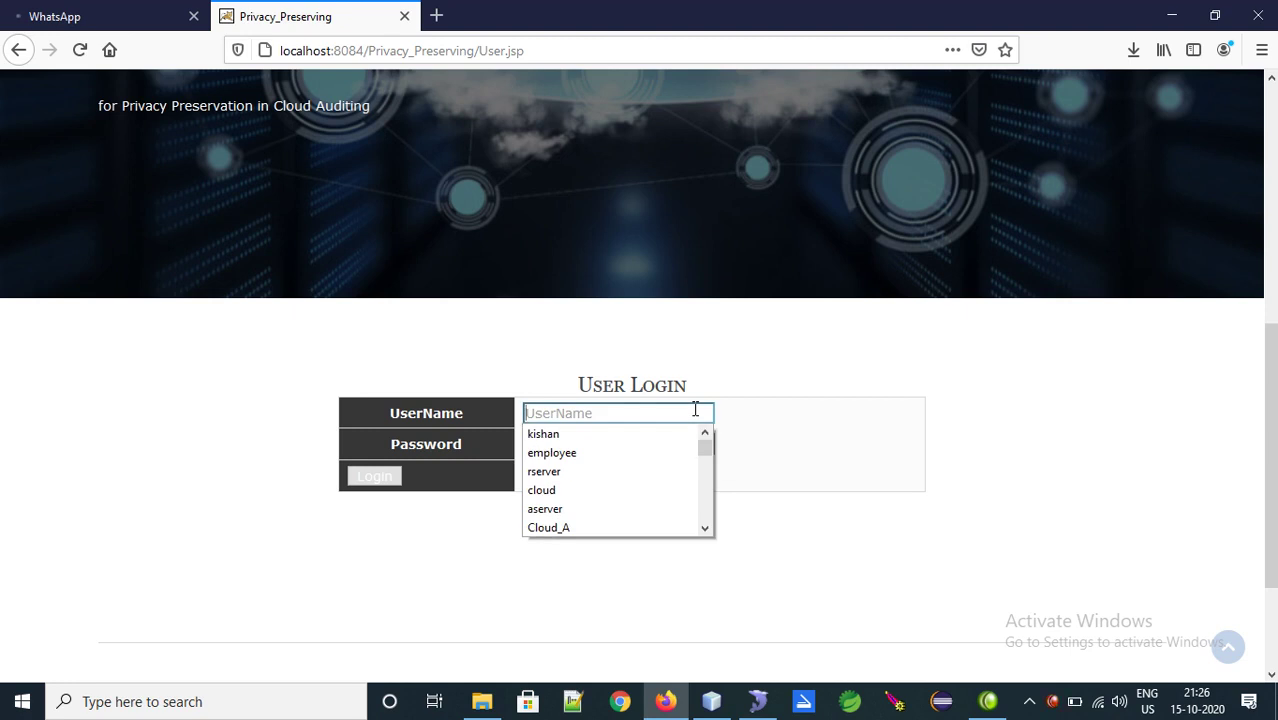
Clear the partly typed login username and go to the user registration page
{"action": "type", "text": "USER"}
{"action": "key", "text": "BackSpace"}
{"action": "key", "text": "BackSpace"}
{"action": "key", "text": "BackSpace"}
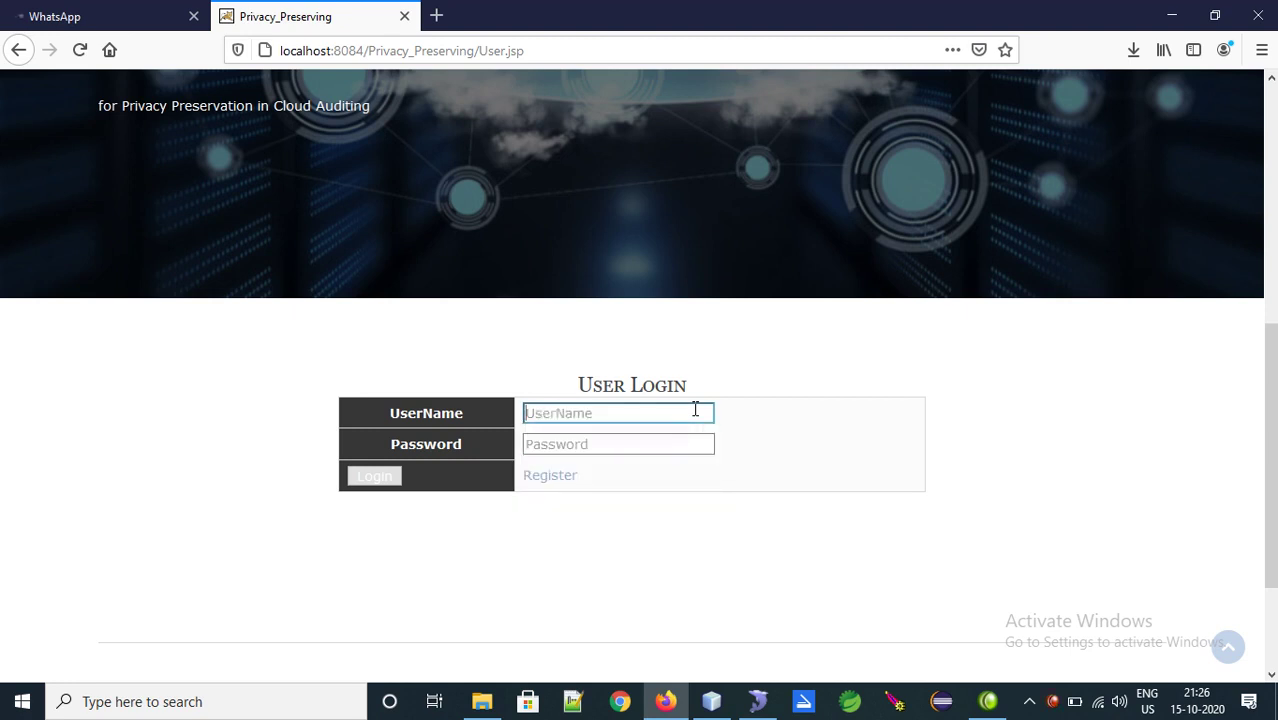
{"action": "left_click", "coordinate": [562, 476]}
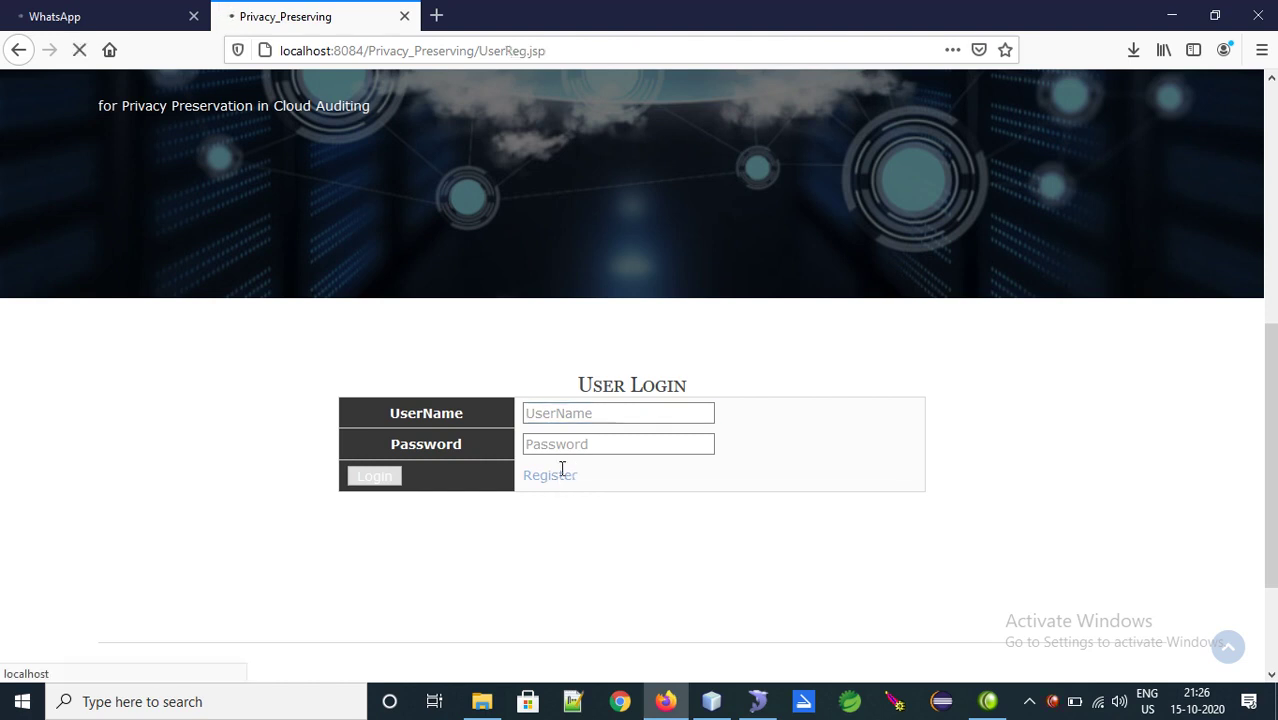
{"action": "scroll", "coordinate": [1118, 328], "scroll_direction": "down", "scroll_amount": 6}
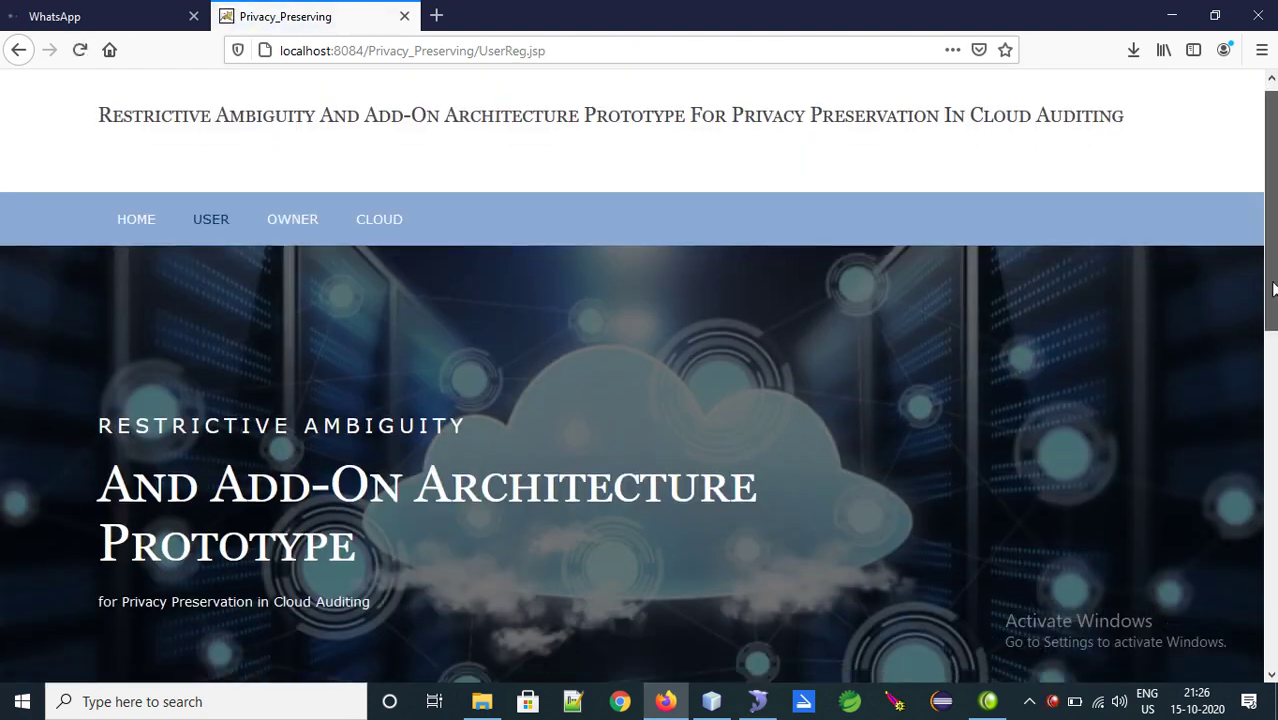
Enter the new user's name, e-mail, mobile number and address in the registration form
{"action": "left_click", "coordinate": [576, 292]}
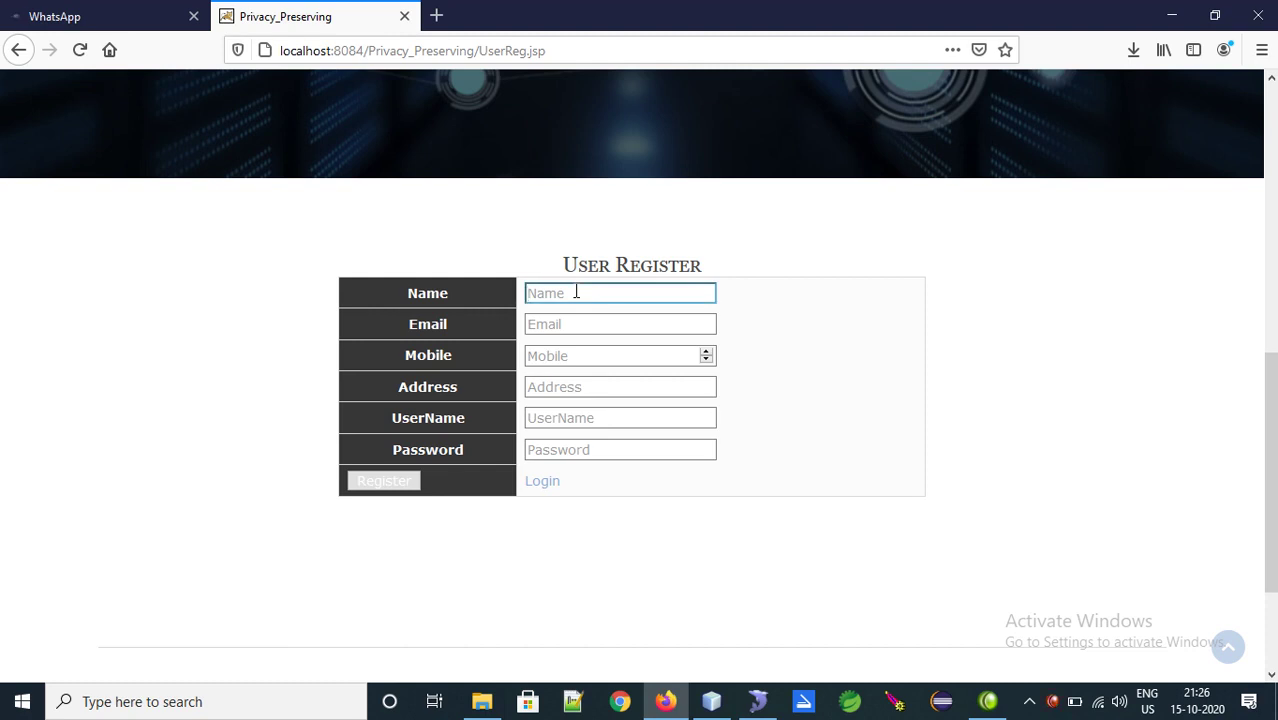
{"action": "type", "text": "user"}
{"action": "key", "text": "Tab"}
{"action": "type", "text": "us"}
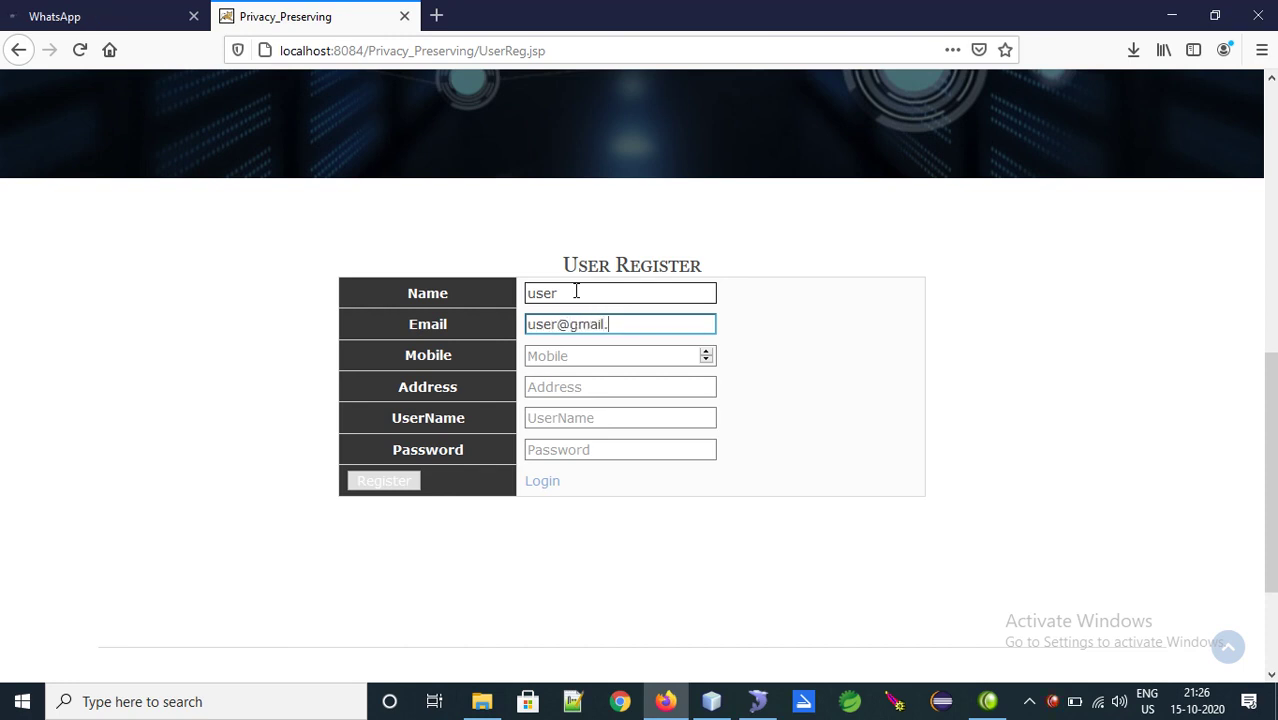
{"action": "key", "text": "Tab"}
{"action": "type", "text": "1234567890"}
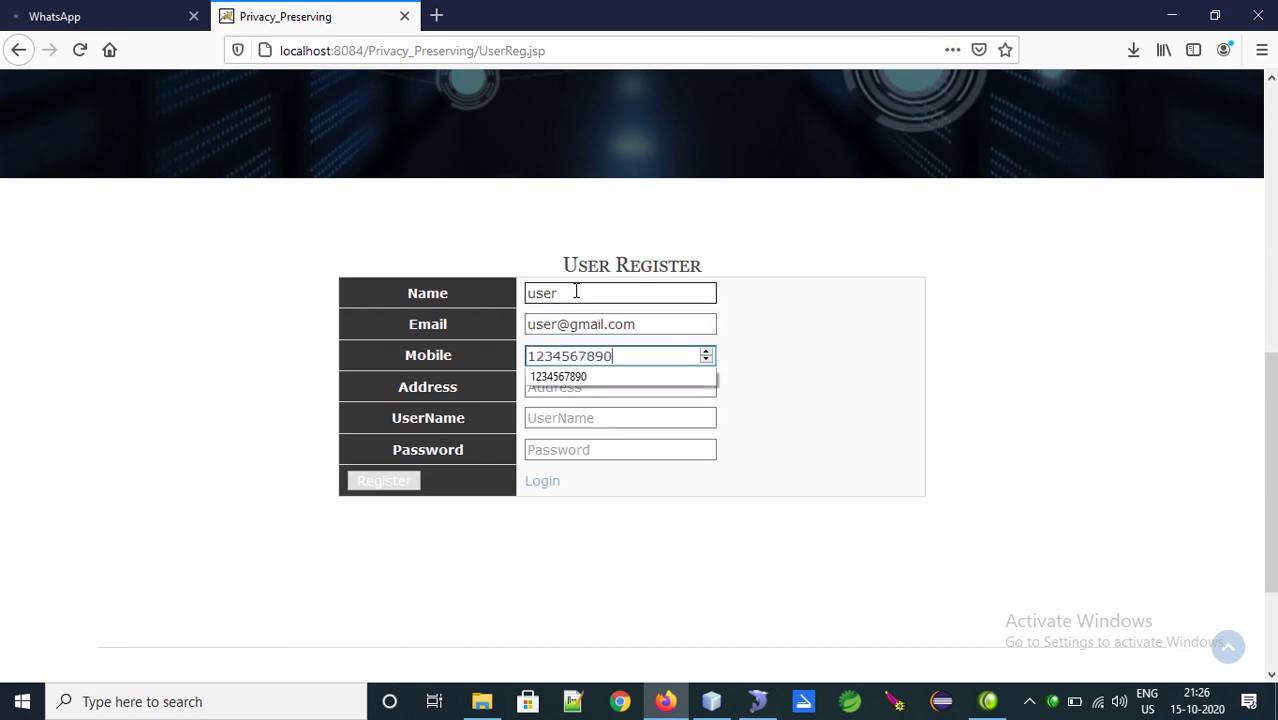
{"action": "key", "text": "Tab"}
{"action": "type", "text": "hyd"}
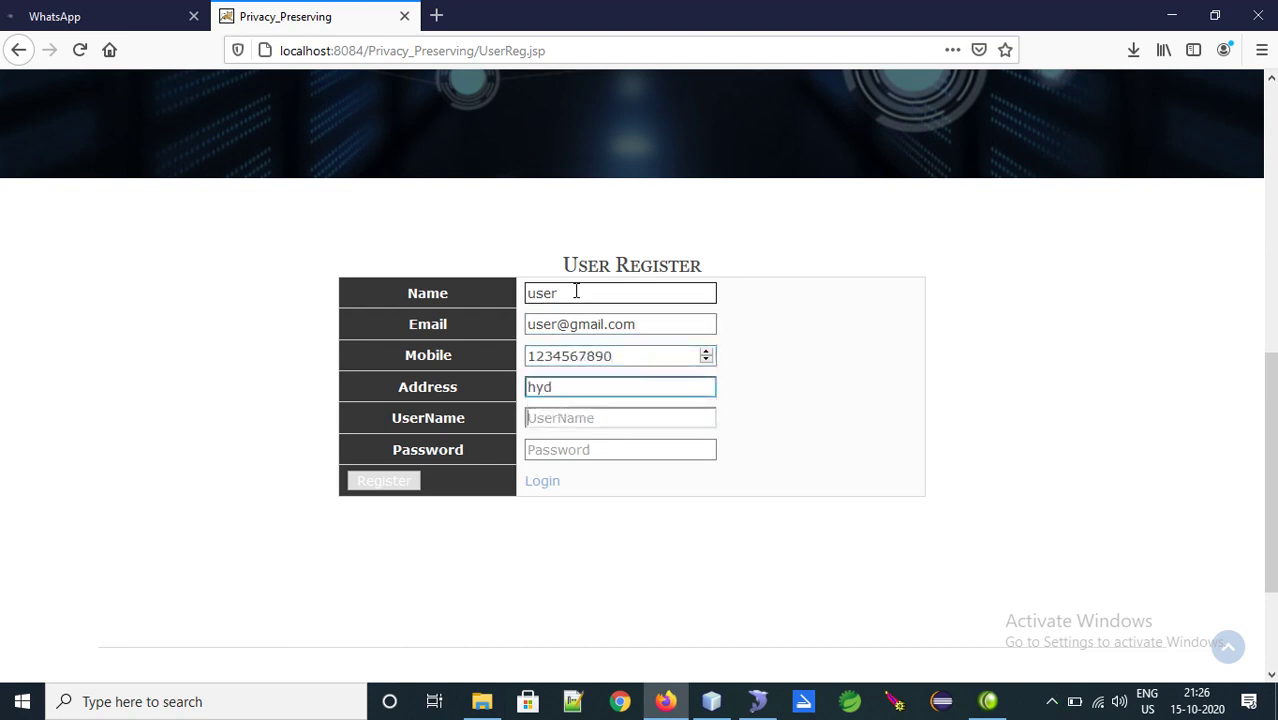
Add a username and password, submit the registration, and acknowledge the success message
{"action": "key", "text": "Tab"}
{"action": "type", "text": "user"}
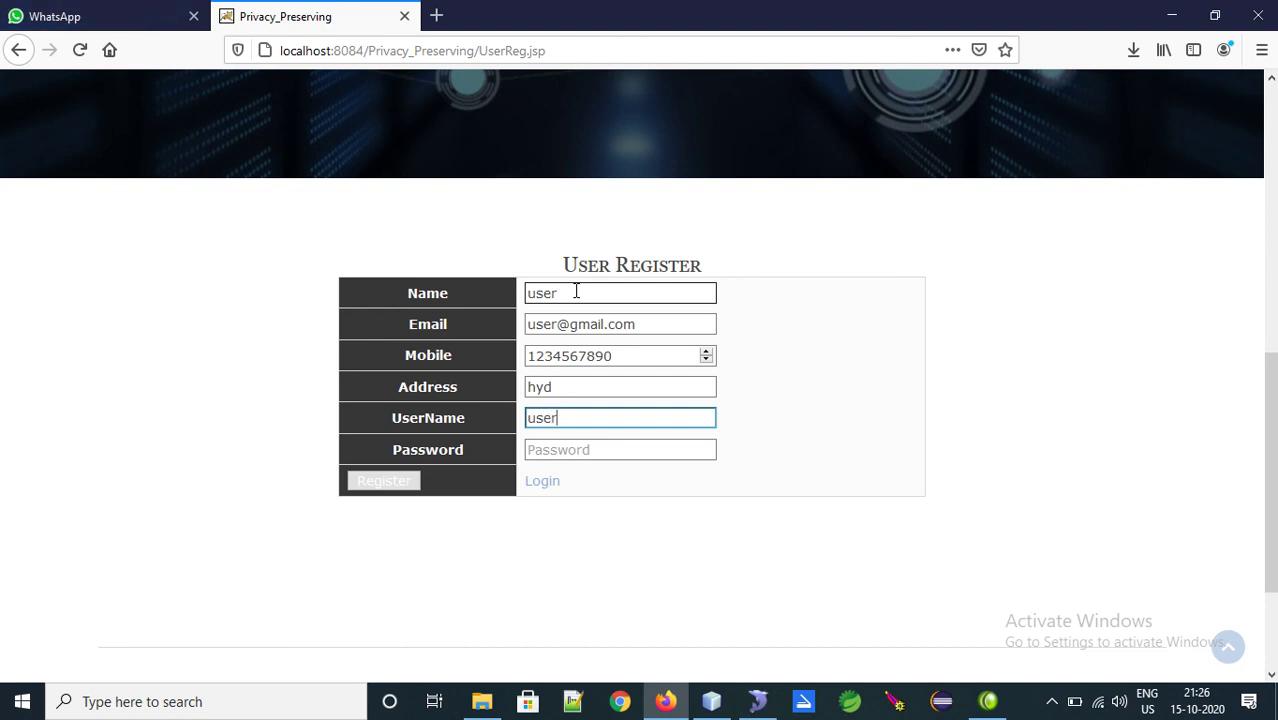
{"action": "key", "text": "Tab"}
{"action": "type", "text": "123"}
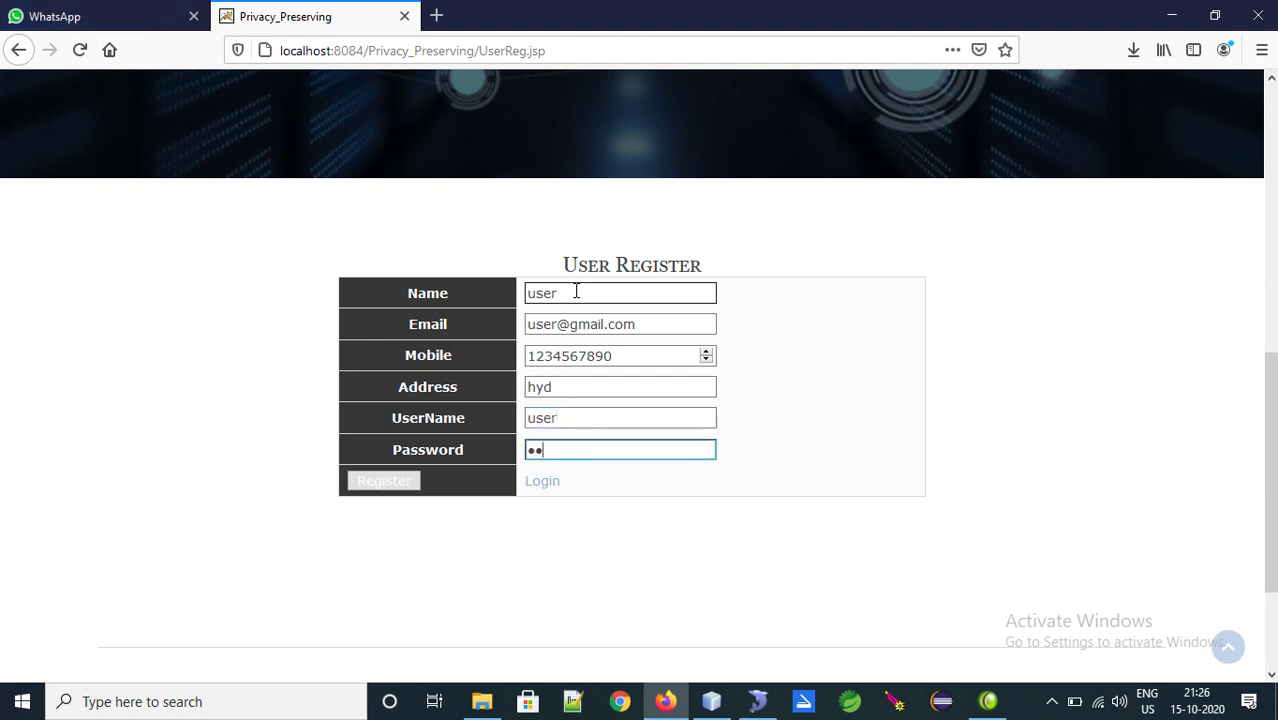
{"action": "key", "text": "Return"}
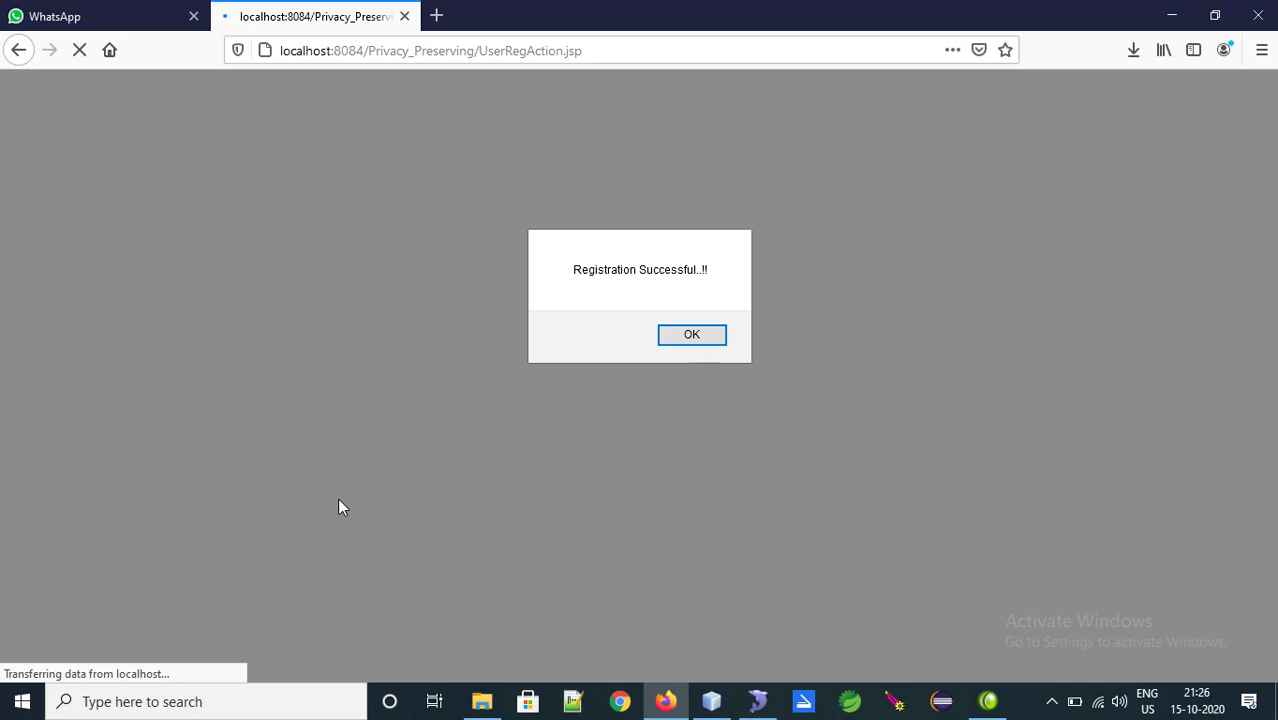
{"action": "left_click", "coordinate": [681, 334]}
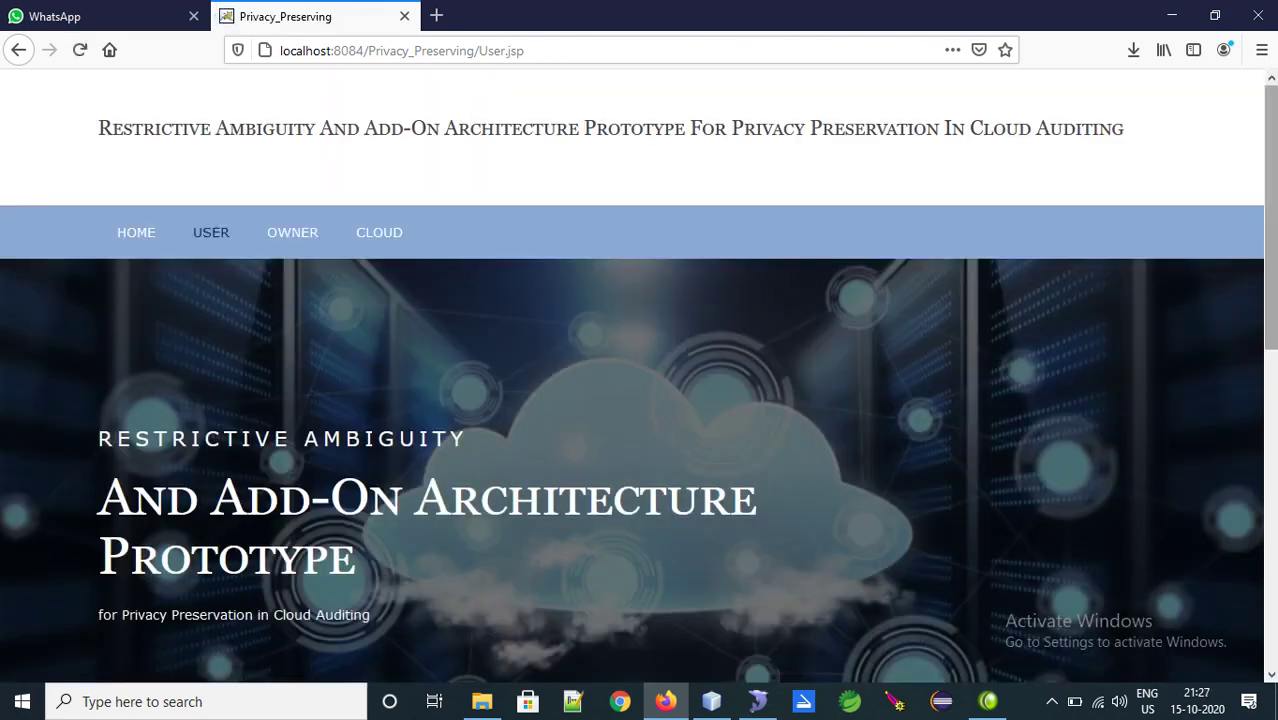
Go to the OWNER section and bring up the Owner Register form
{"action": "scroll", "coordinate": [548, 378], "scroll_direction": "down", "scroll_amount": 8}
{"action": "scroll", "coordinate": [1244, 285], "scroll_direction": "up", "scroll_amount": 8}
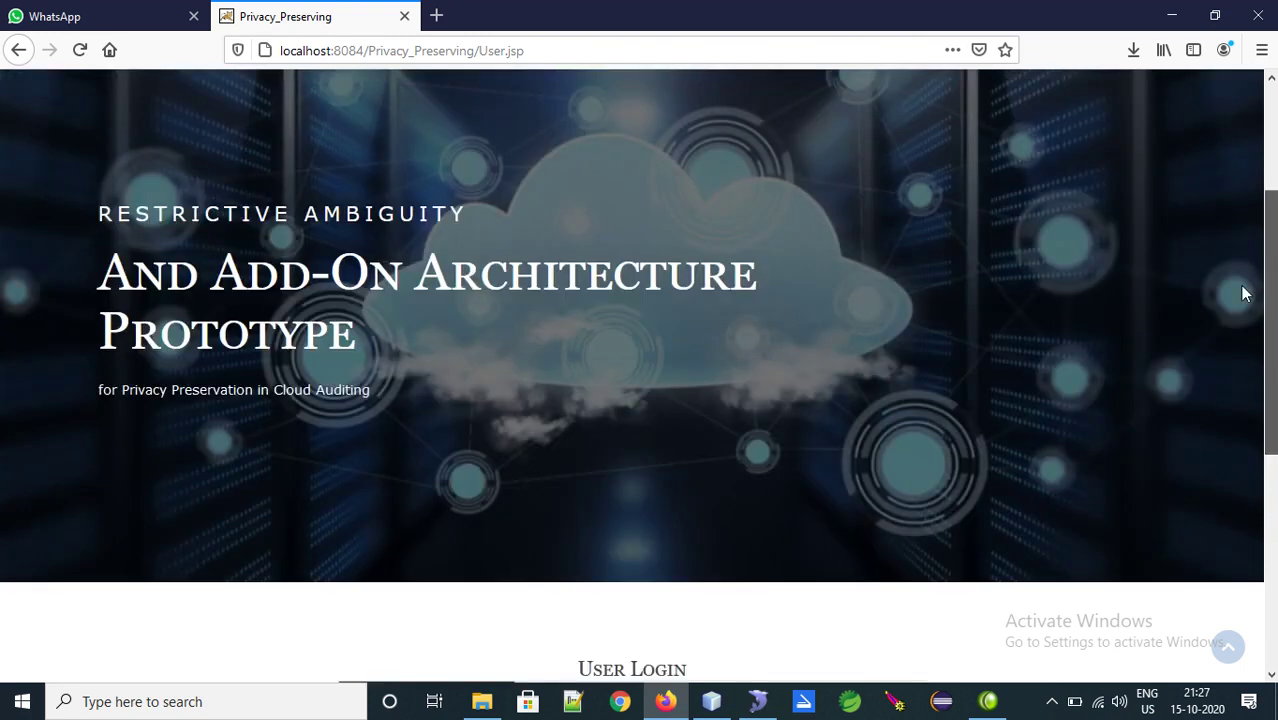
{"action": "left_click", "coordinate": [312, 188]}
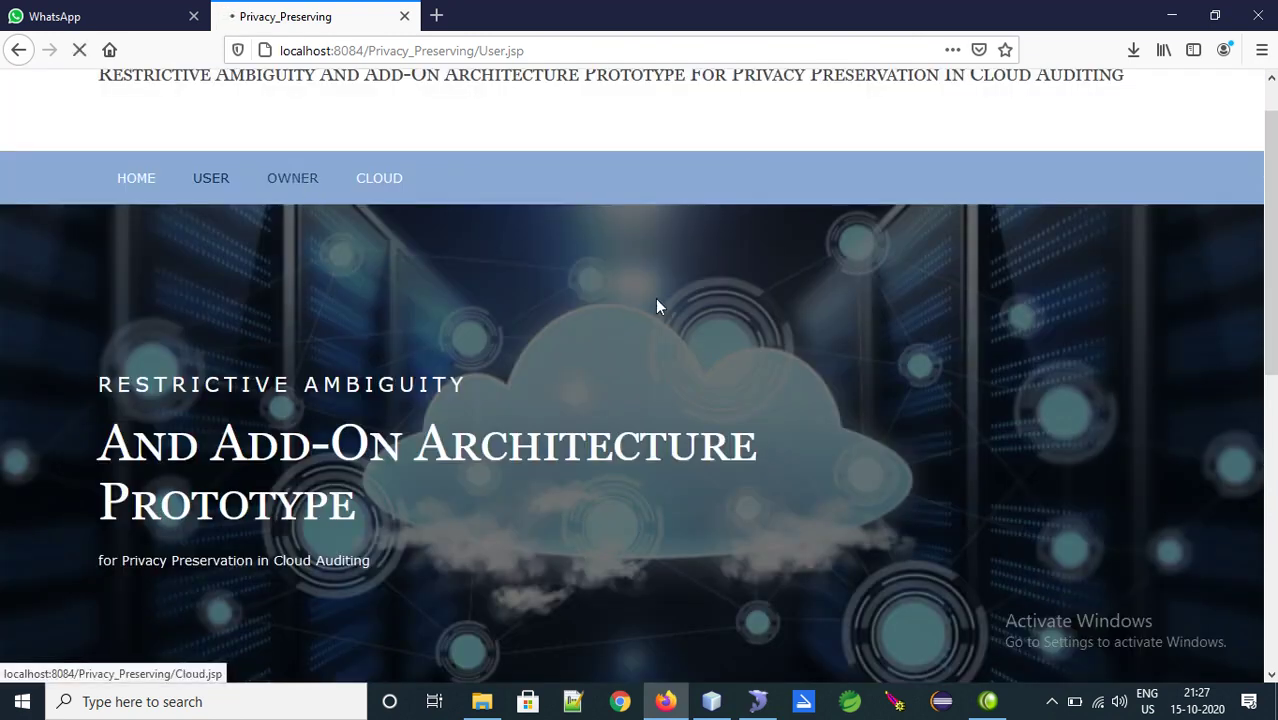
{"action": "scroll", "coordinate": [729, 506], "scroll_direction": "down", "scroll_amount": 8}
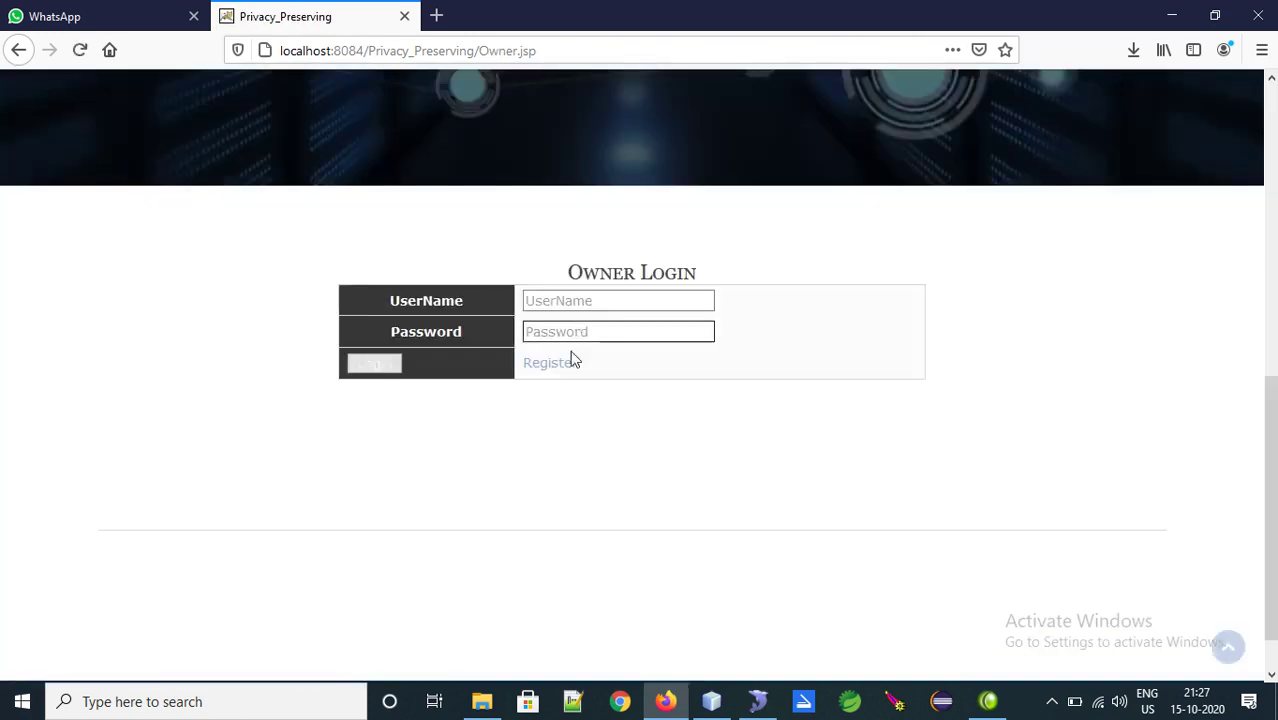
{"action": "left_click", "coordinate": [569, 364]}
{"action": "scroll", "coordinate": [1247, 491], "scroll_direction": "down", "scroll_amount": 6}
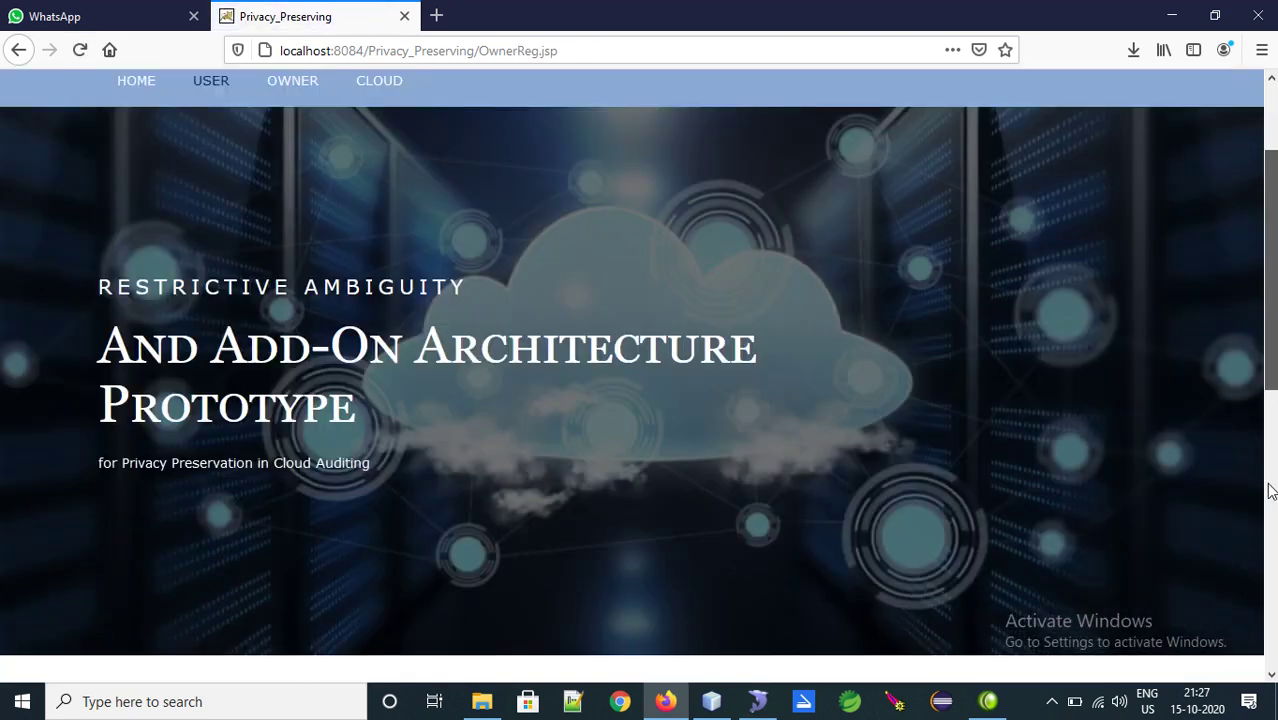
Enter the owner's name, e-mail, mobile number and address
{"action": "left_click", "coordinate": [565, 309]}
{"action": "type", "text": "ow"}
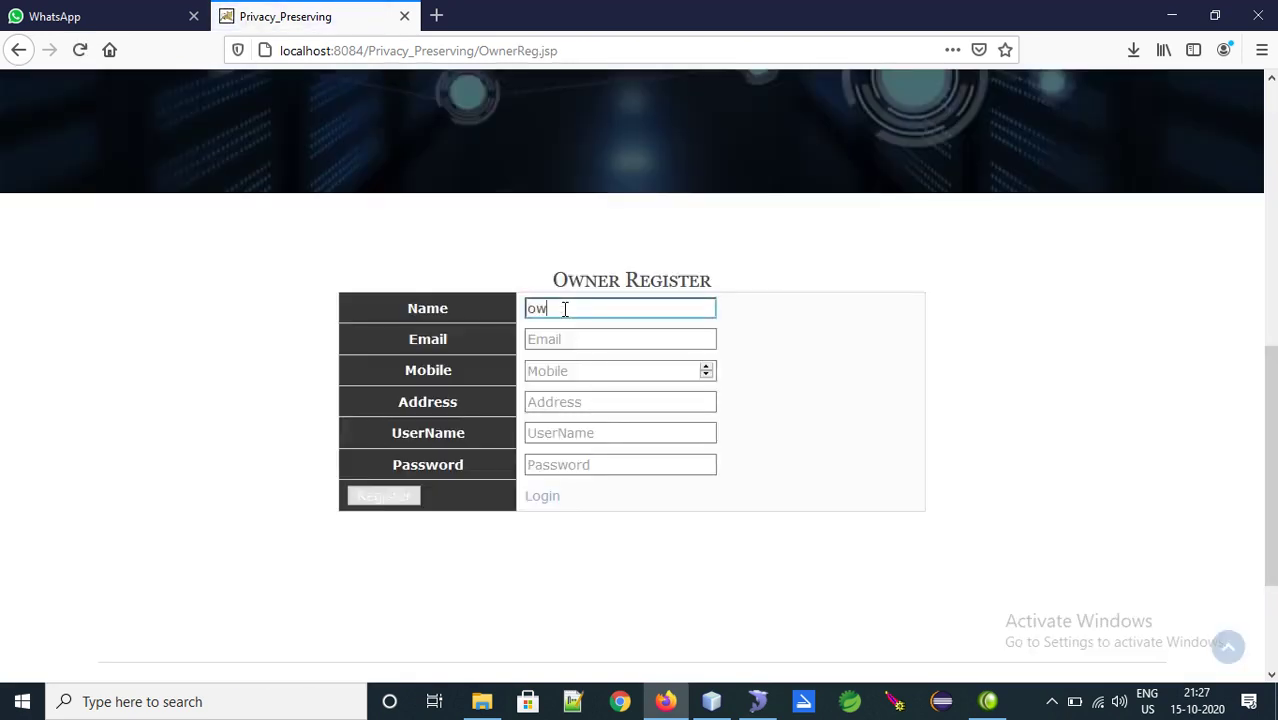
{"action": "type", "text": "ner"}
{"action": "key", "text": "Tab"}
{"action": "type", "text": "o"}
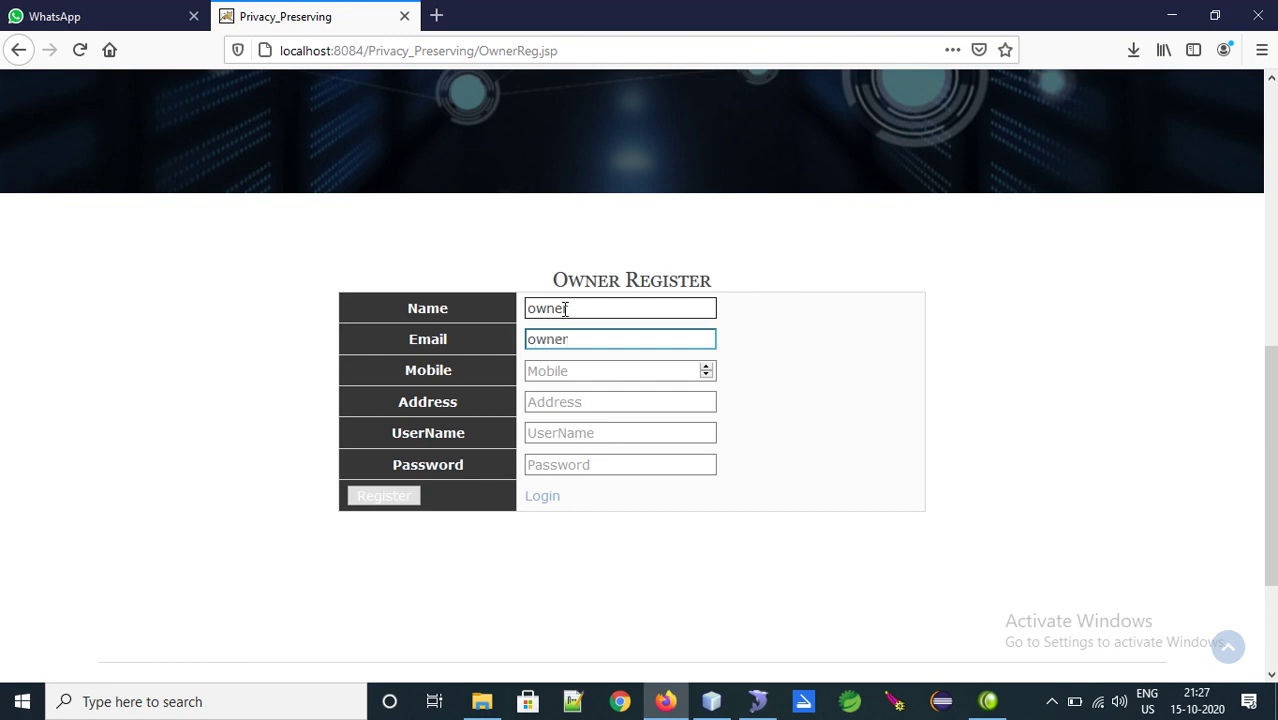
{"action": "type", "text": "wner"}
{"action": "key", "text": "Tab"}
{"action": "type", "text": "1234567890"}
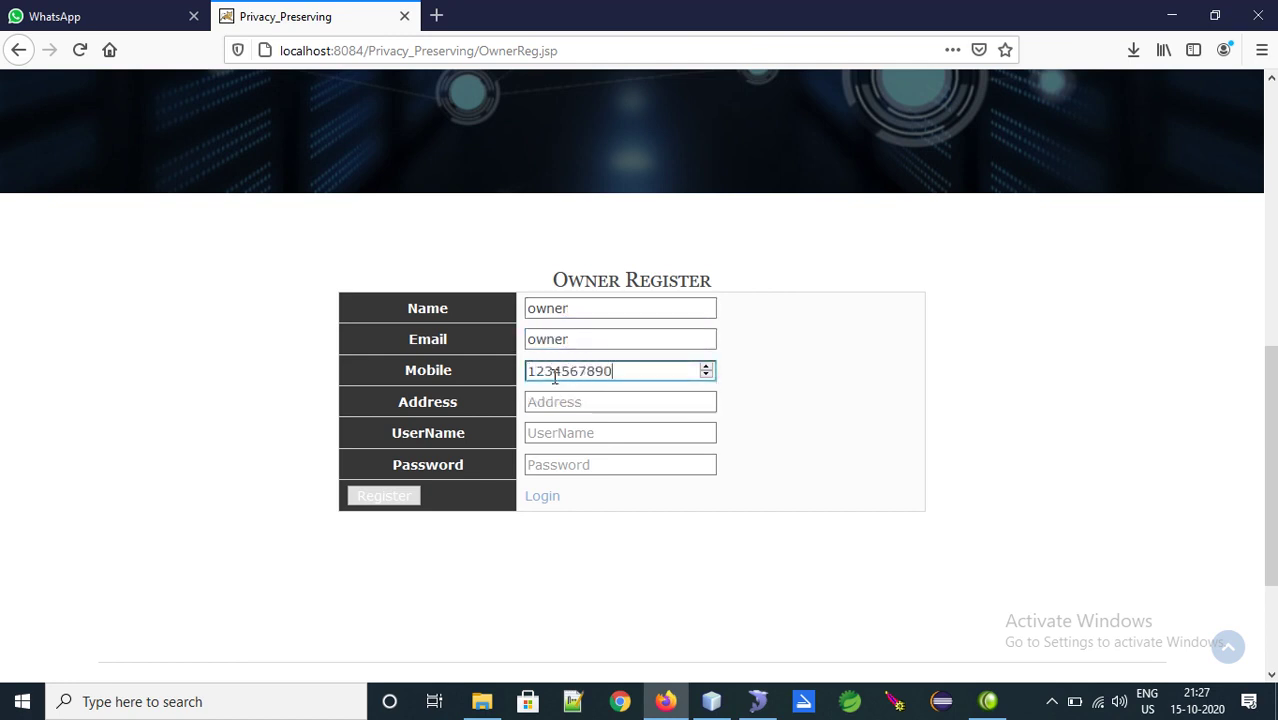
{"action": "key", "text": "Tab"}
{"action": "type", "text": "hyd"}
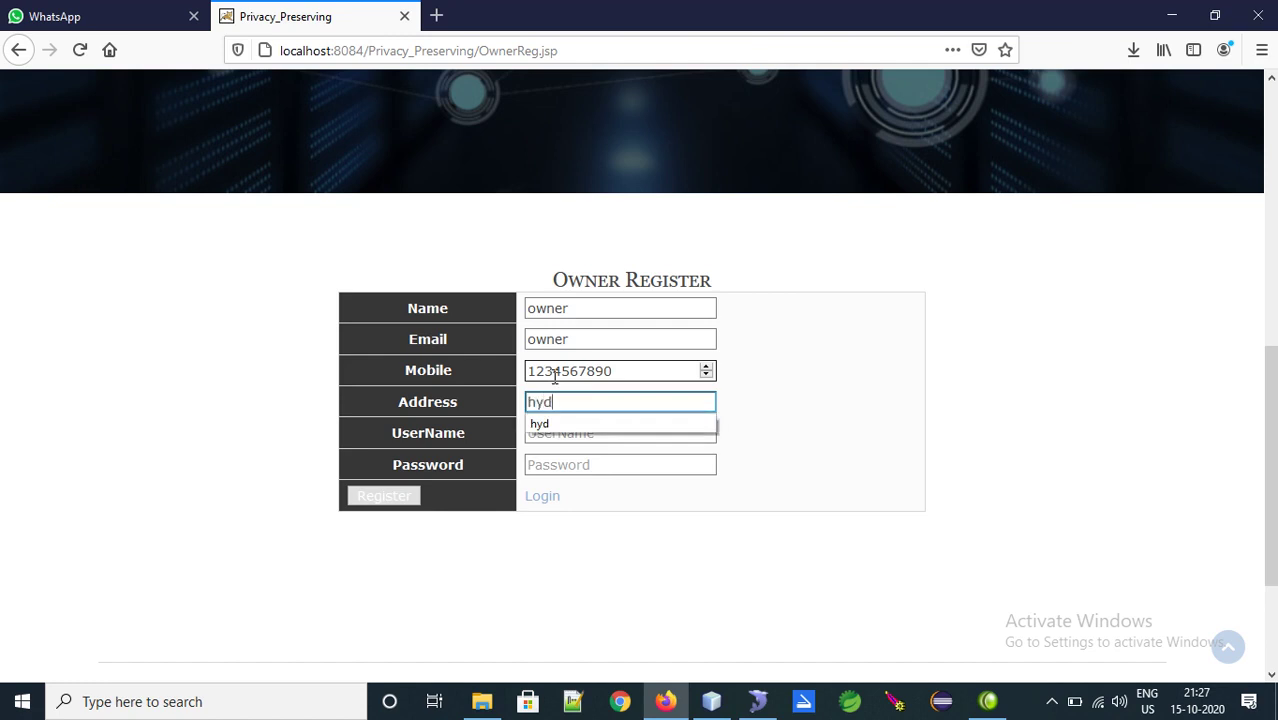
Add username and password, correct the e-mail to a Gmail address, and register successfully
{"action": "key", "text": "Tab"}
{"action": "type", "text": "ow"}
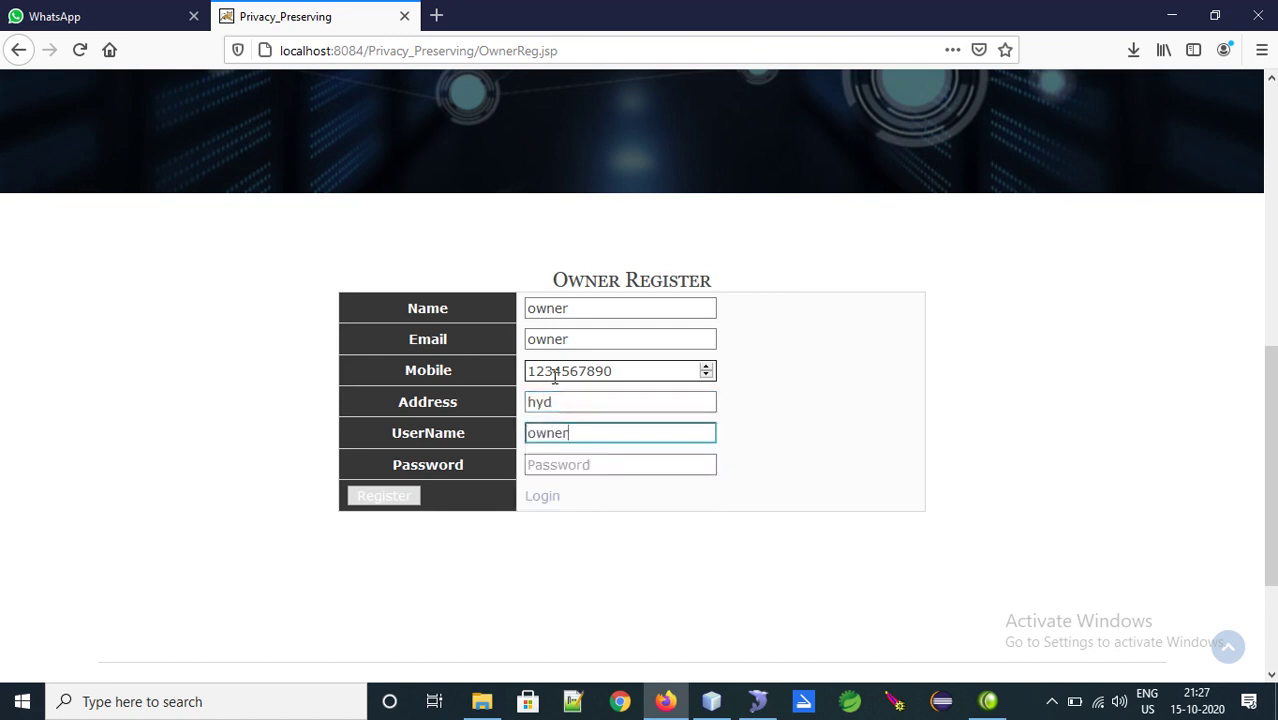
{"action": "key", "text": "Tab"}
{"action": "type", "text": "123"}
{"action": "key", "text": "Return"}
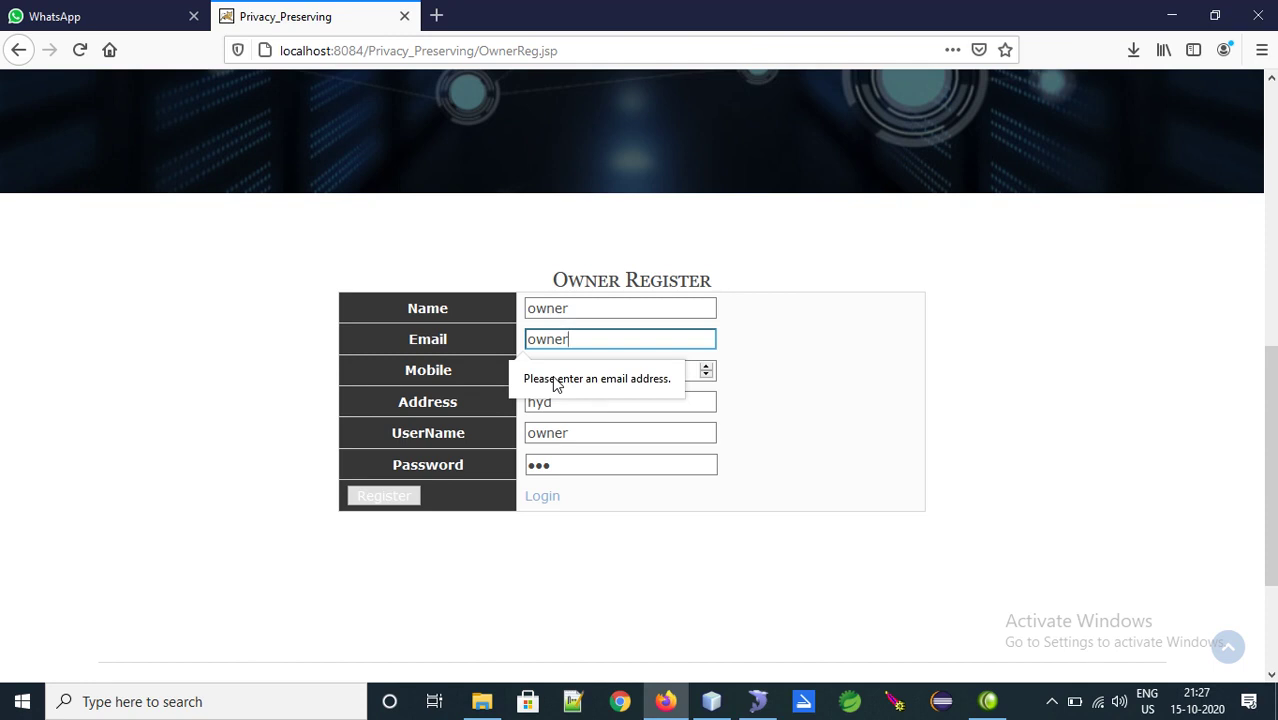
{"action": "type", "text": "GMAIL"}
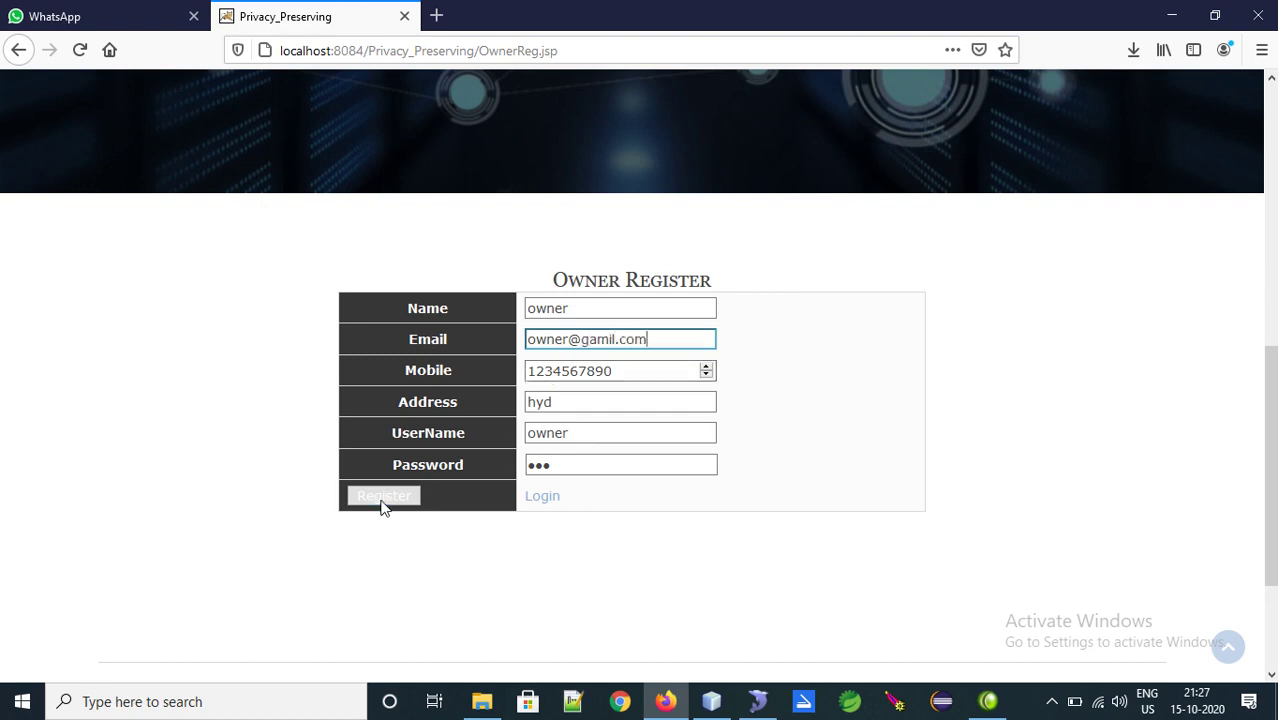
{"action": "left_click", "coordinate": [384, 495]}
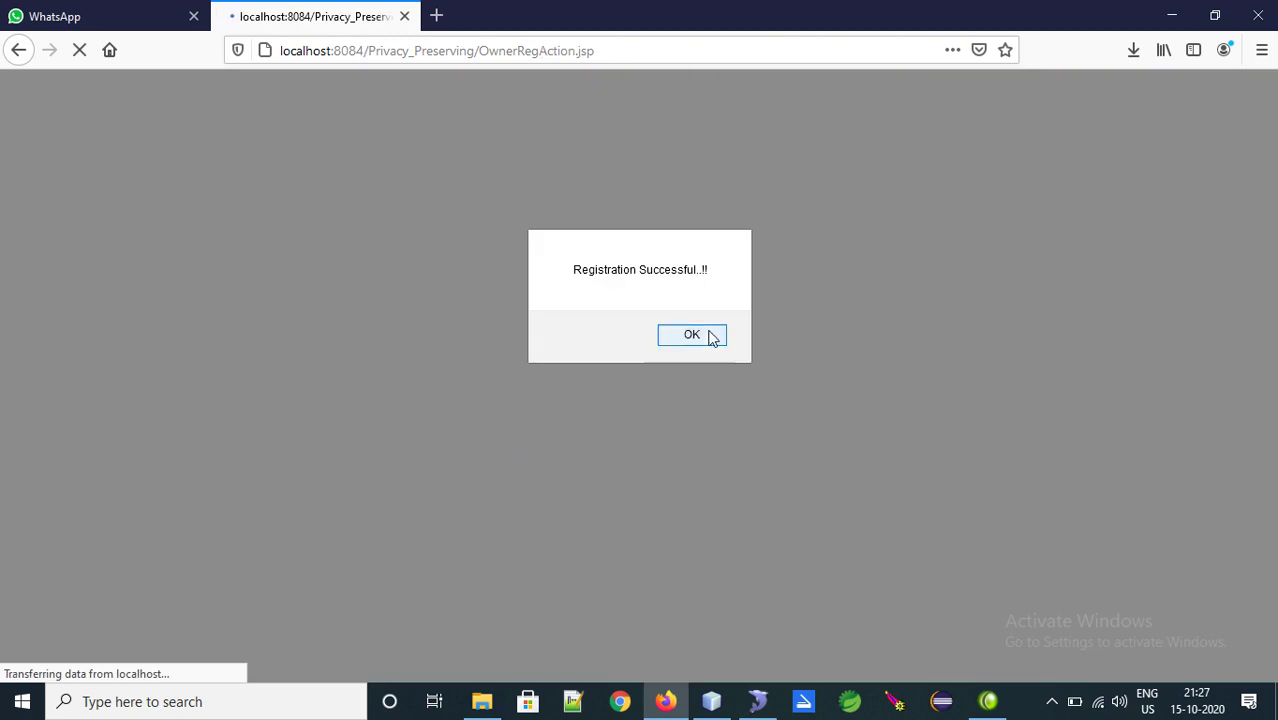
{"action": "left_click", "coordinate": [706, 333]}
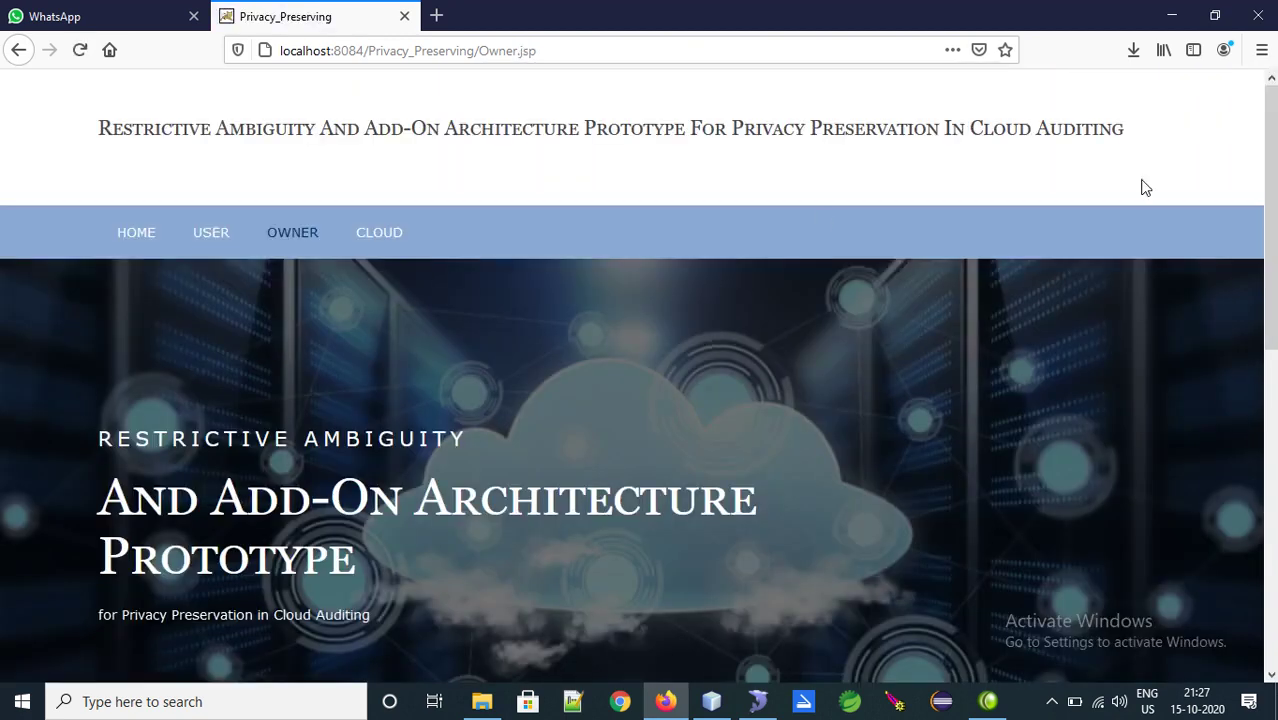
Attempt the owner login and dismiss the not-authorized-by-Cloud message
{"action": "scroll", "coordinate": [771, 430], "scroll_direction": "down", "scroll_amount": 4}
{"action": "left_click", "coordinate": [655, 535]}
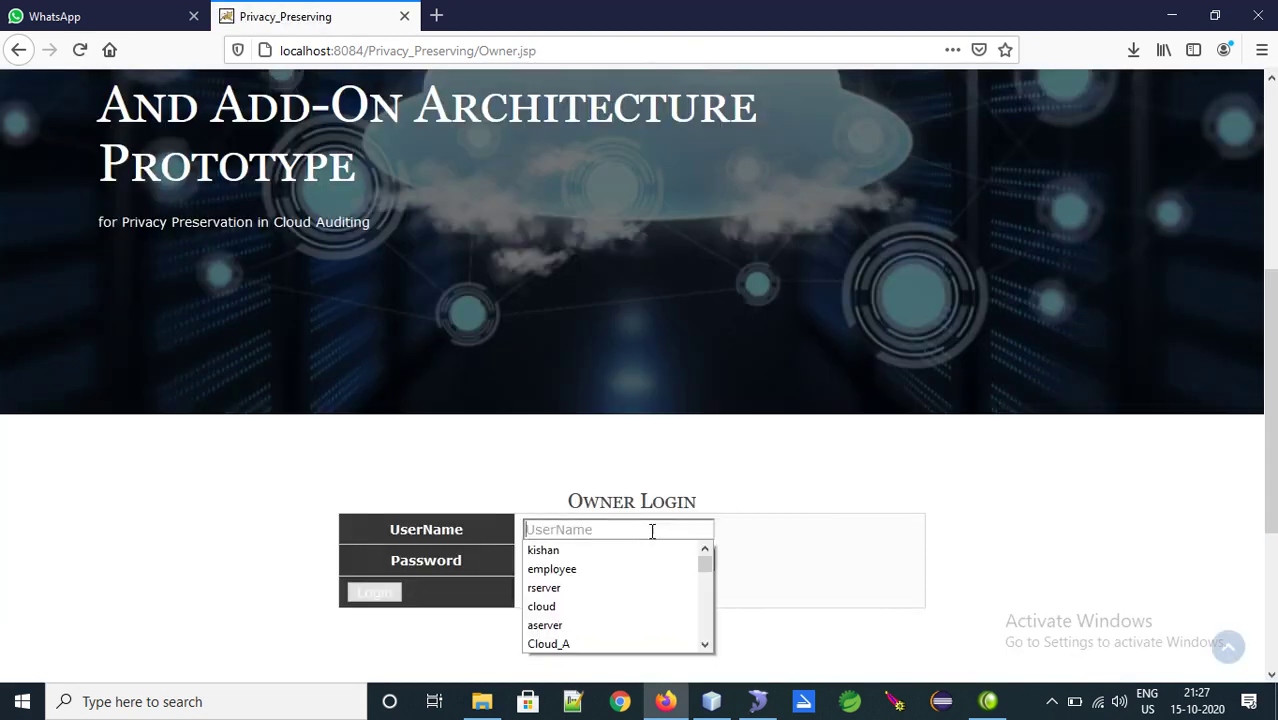
{"action": "type", "text": "owner"}
{"action": "key", "text": "Tab"}
{"action": "type", "text": "o"}
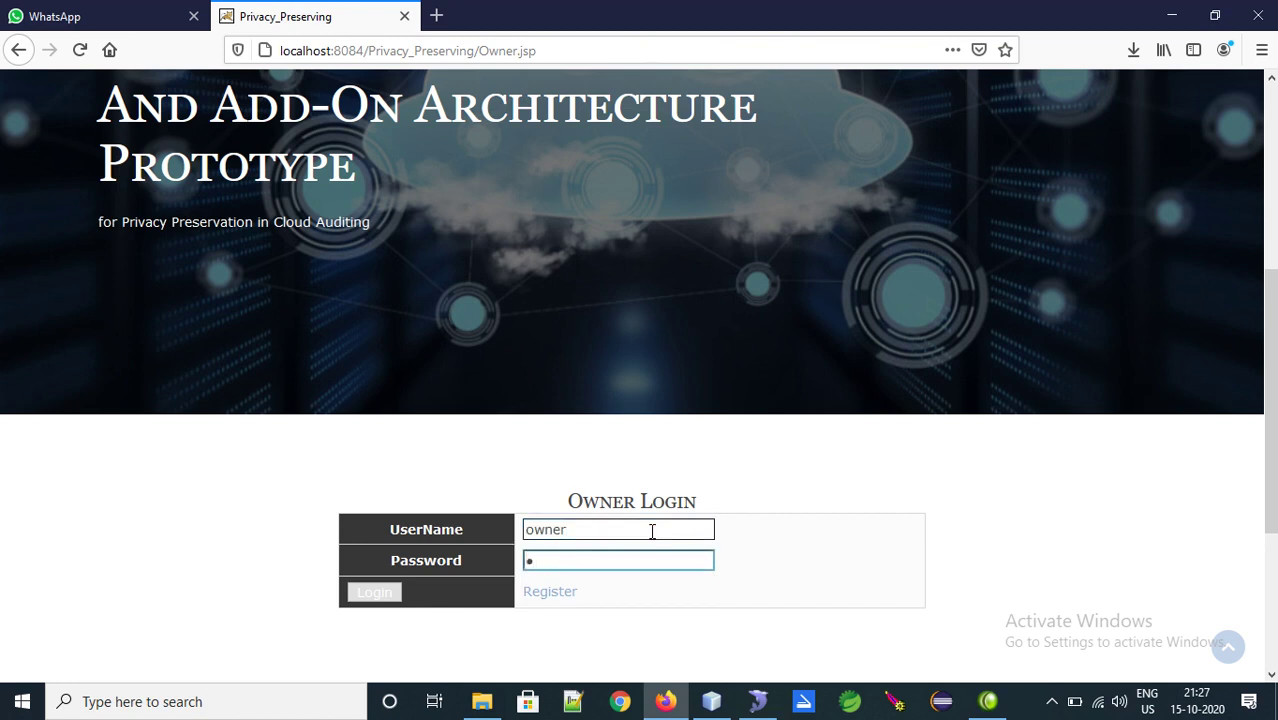
{"action": "key", "text": "Tab"}
{"action": "key", "text": "Return"}
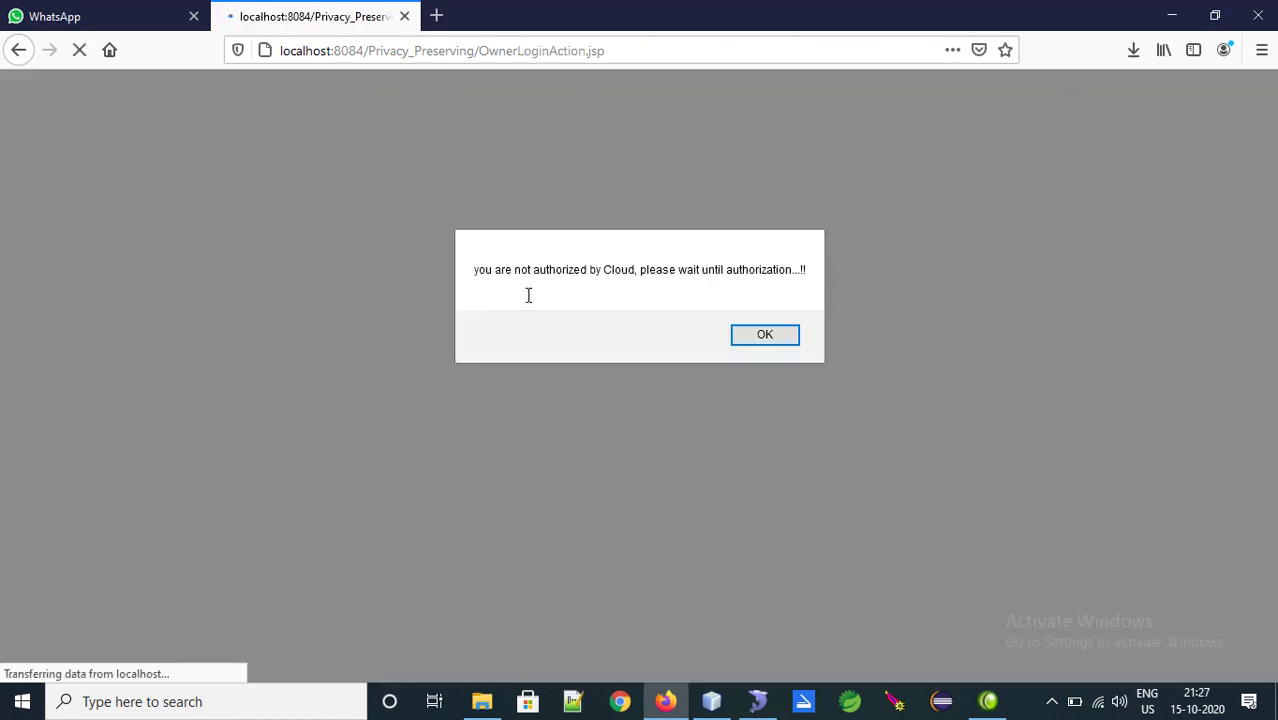
{"action": "left_click_drag", "start_coordinate": [480, 268], "coordinate": [757, 270]}
{"action": "left_click", "coordinate": [768, 340]}
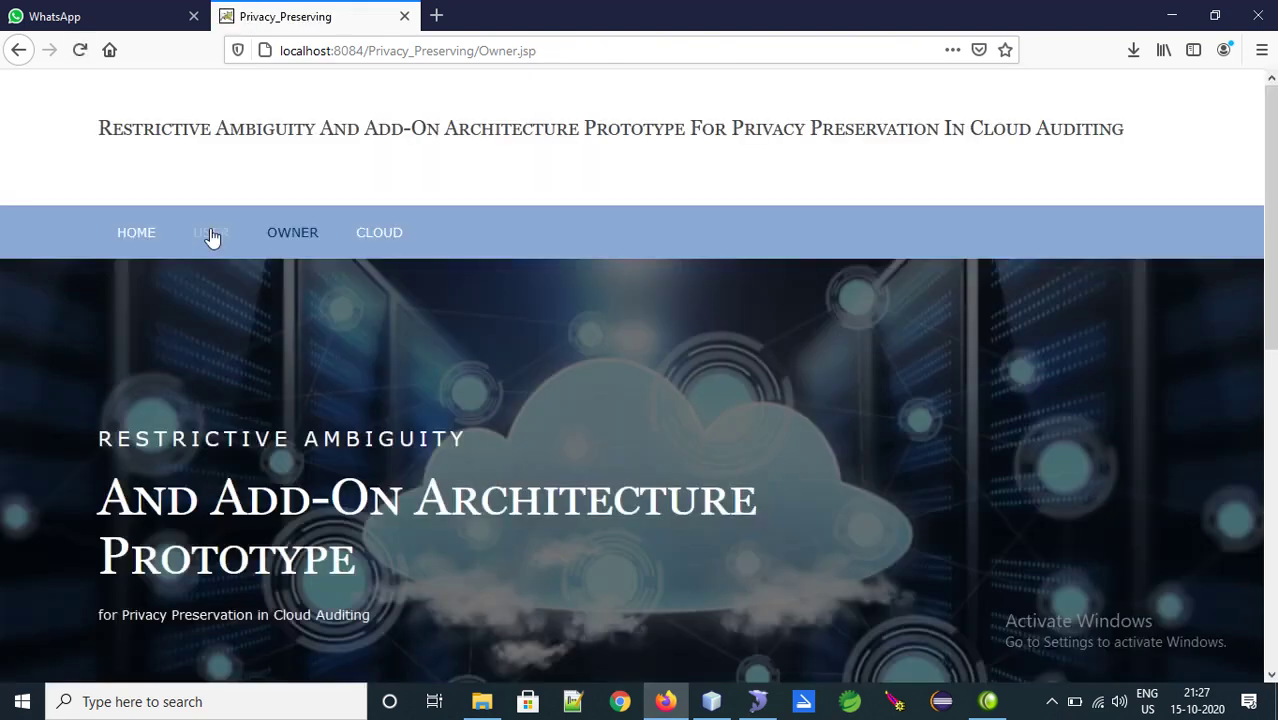
Attempt the new user's login from User Login and read the not-authorized message
{"action": "left_click", "coordinate": [210, 234]}
{"action": "scroll", "coordinate": [658, 367], "scroll_direction": "down", "scroll_amount": 5}
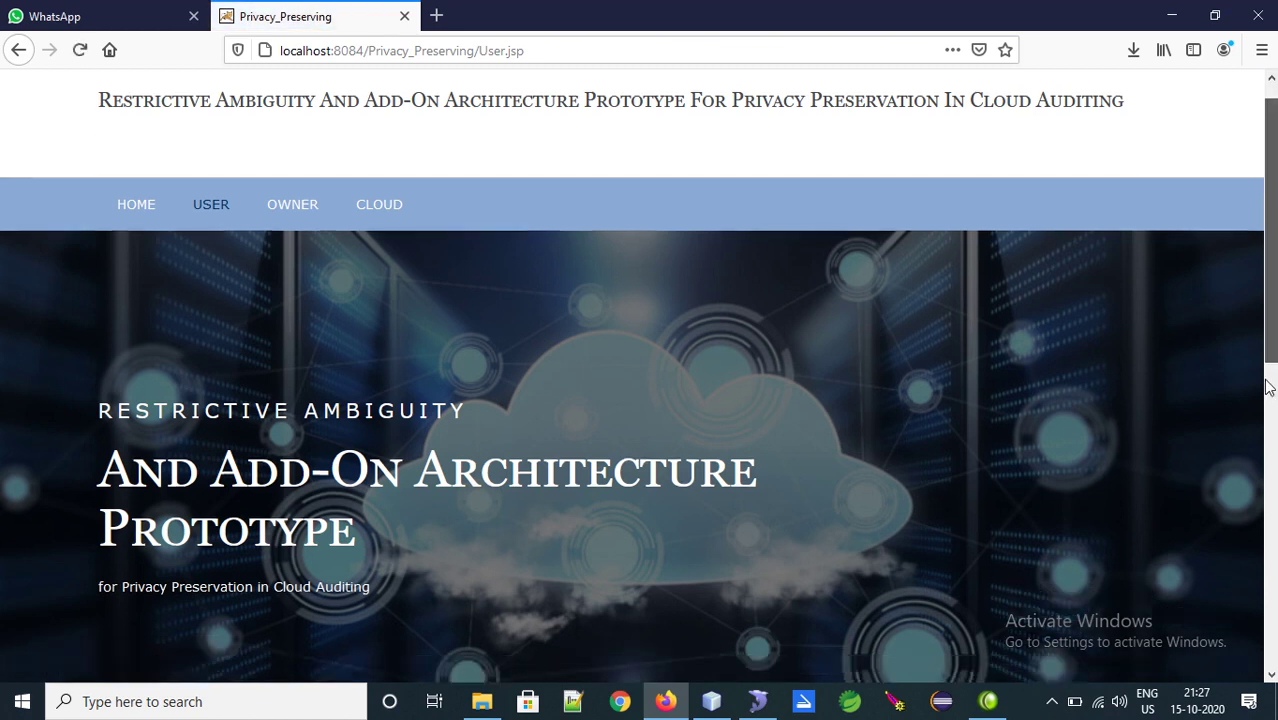
{"action": "left_click", "coordinate": [644, 502]}
{"action": "type", "text": "user"}
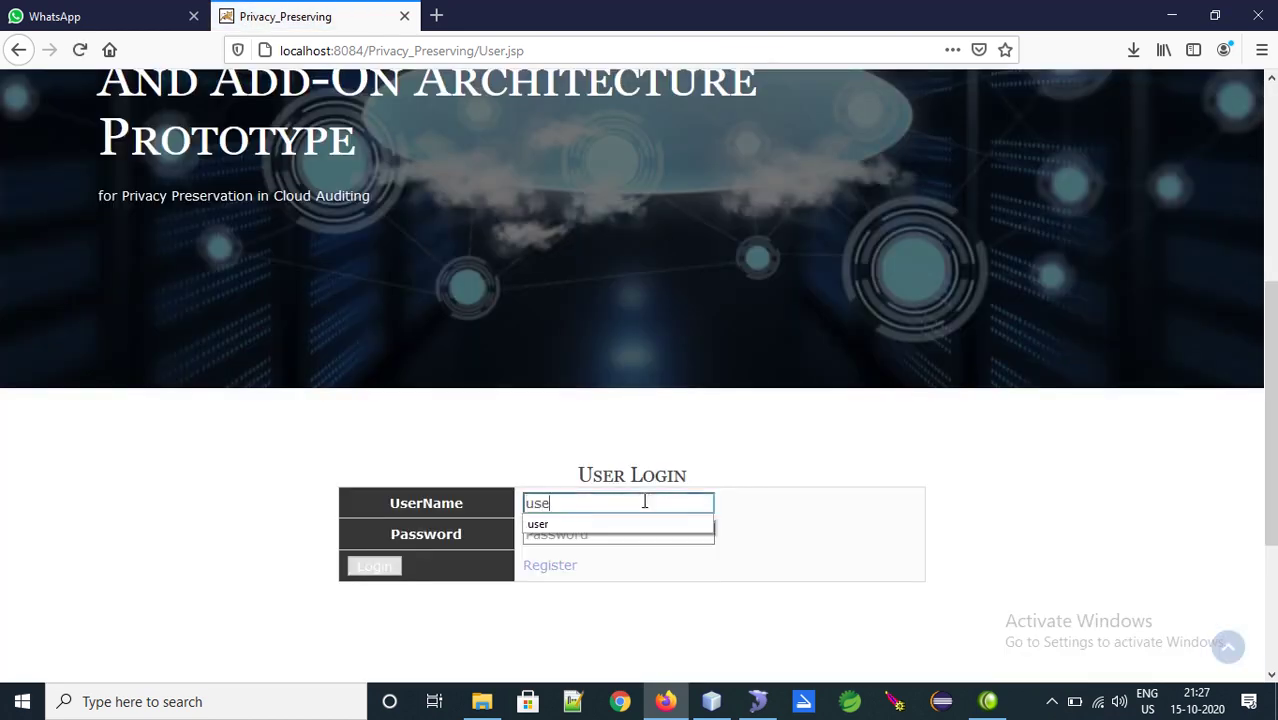
{"action": "key", "text": "Tab"}
{"action": "type", "text": "use"}
{"action": "key", "text": "Return"}
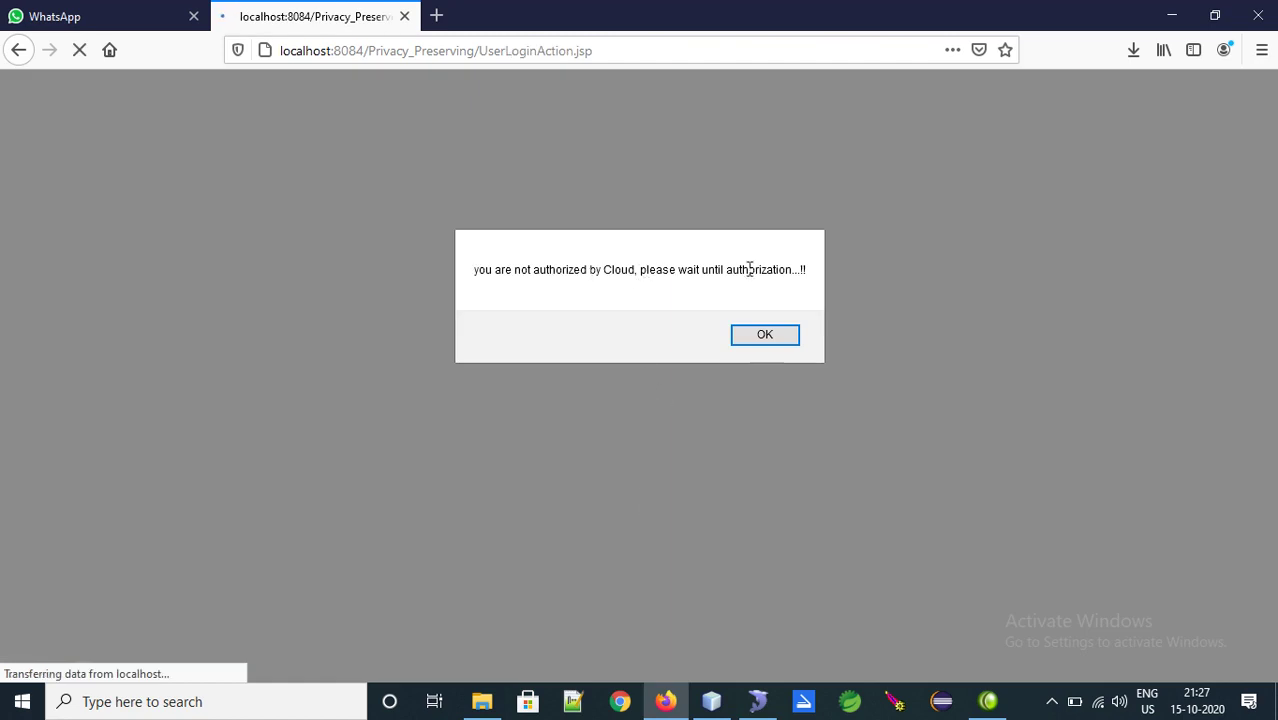
{"action": "left_click_drag", "start_coordinate": [800, 270], "coordinate": [478, 268]}
Log in on the CLOUD page with the cloud credentials
{"action": "left_click", "coordinate": [763, 335]}
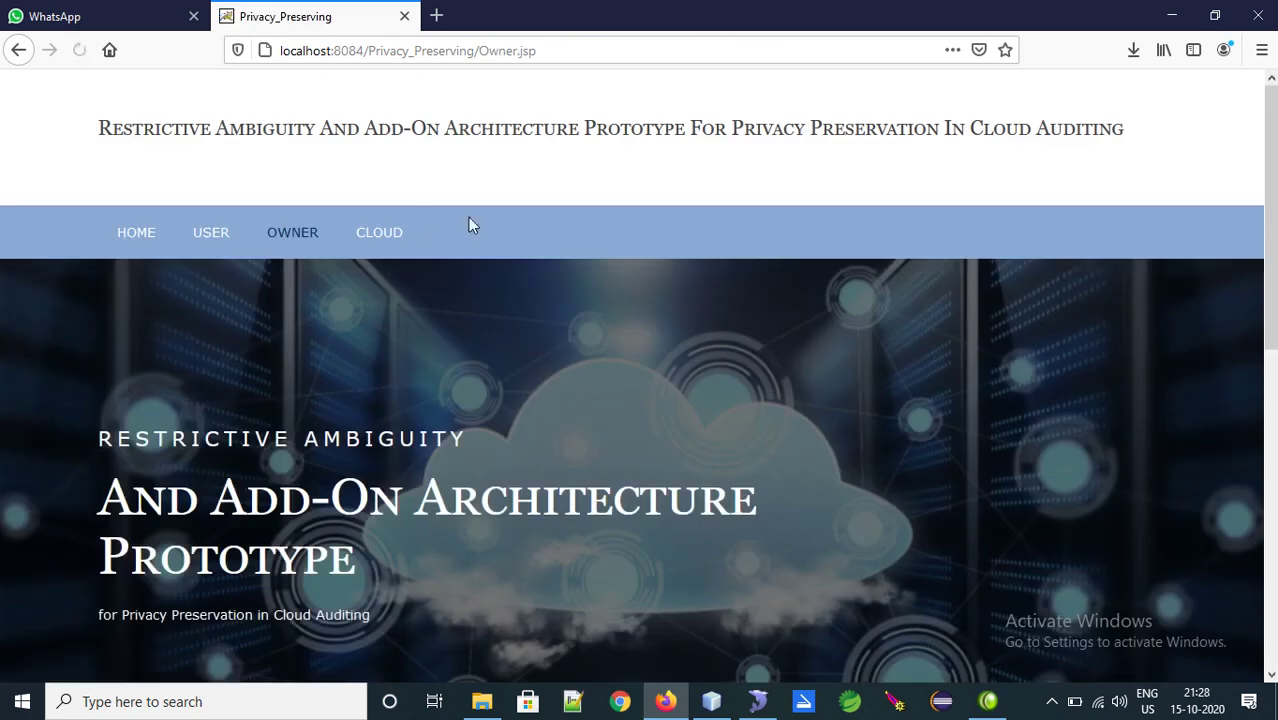
{"action": "left_click", "coordinate": [383, 233]}
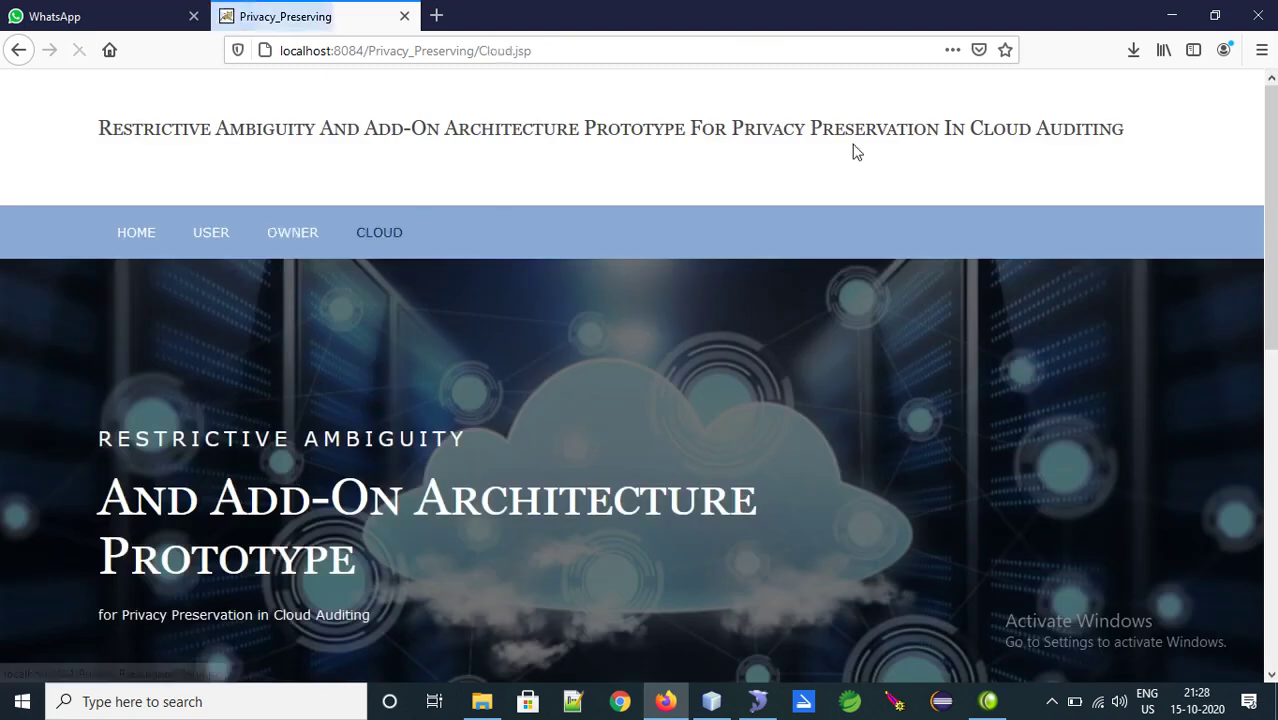
{"action": "scroll", "coordinate": [619, 363], "scroll_direction": "down", "scroll_amount": 5}
{"action": "left_click", "coordinate": [579, 402]}
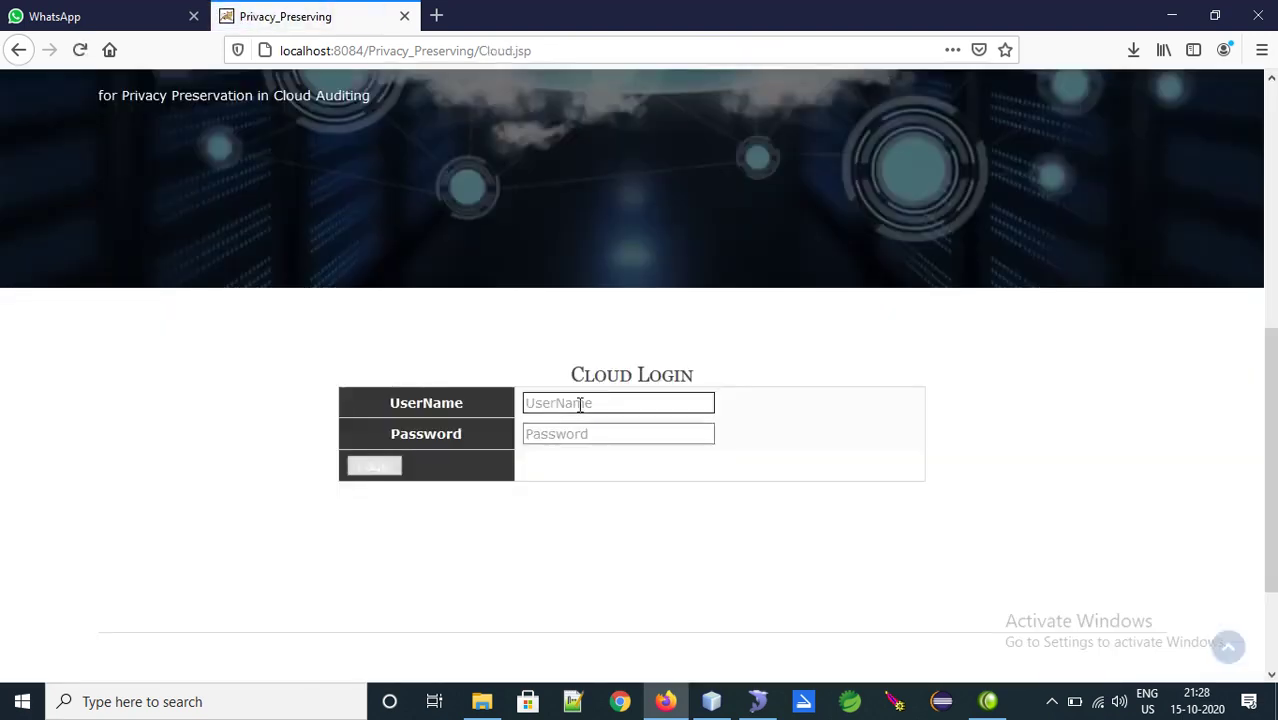
{"action": "type", "text": "cloud"}
{"action": "key", "text": "Tab"}
{"action": "type", "text": "1234"}
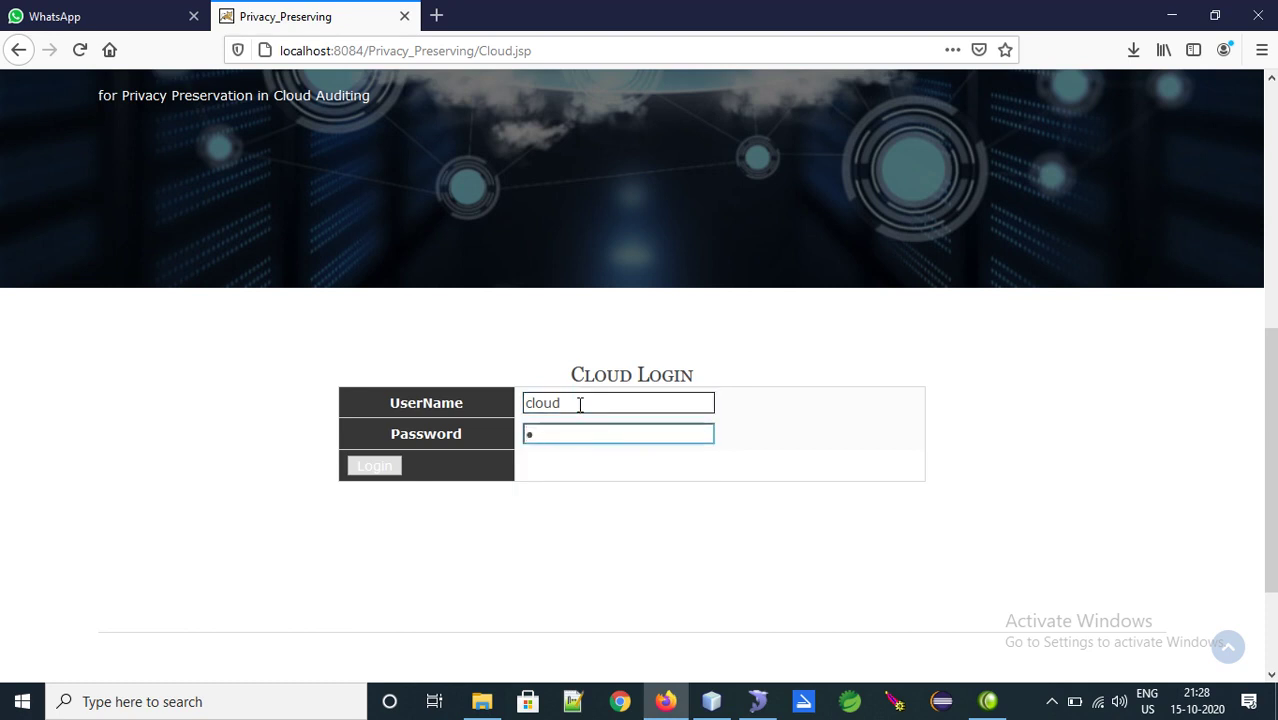
{"action": "type", "text": "5"}
{"action": "key", "text": "Return"}
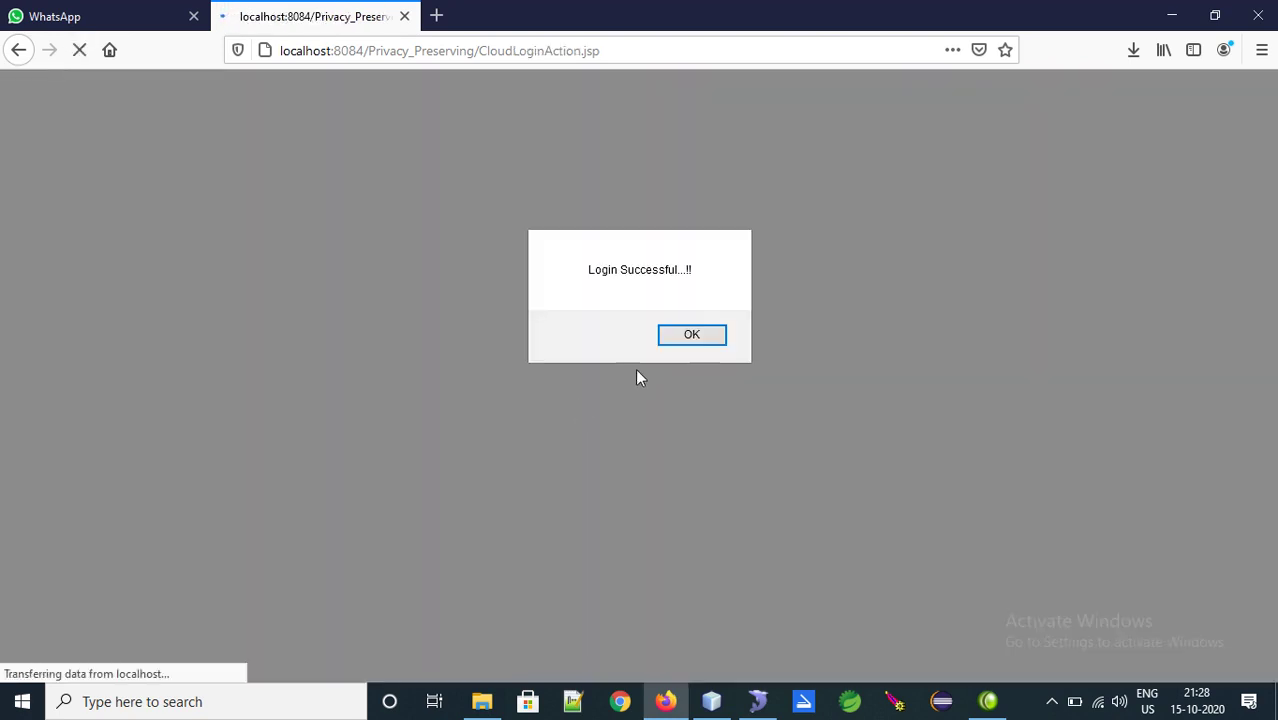
{"action": "left_click", "coordinate": [692, 336]}
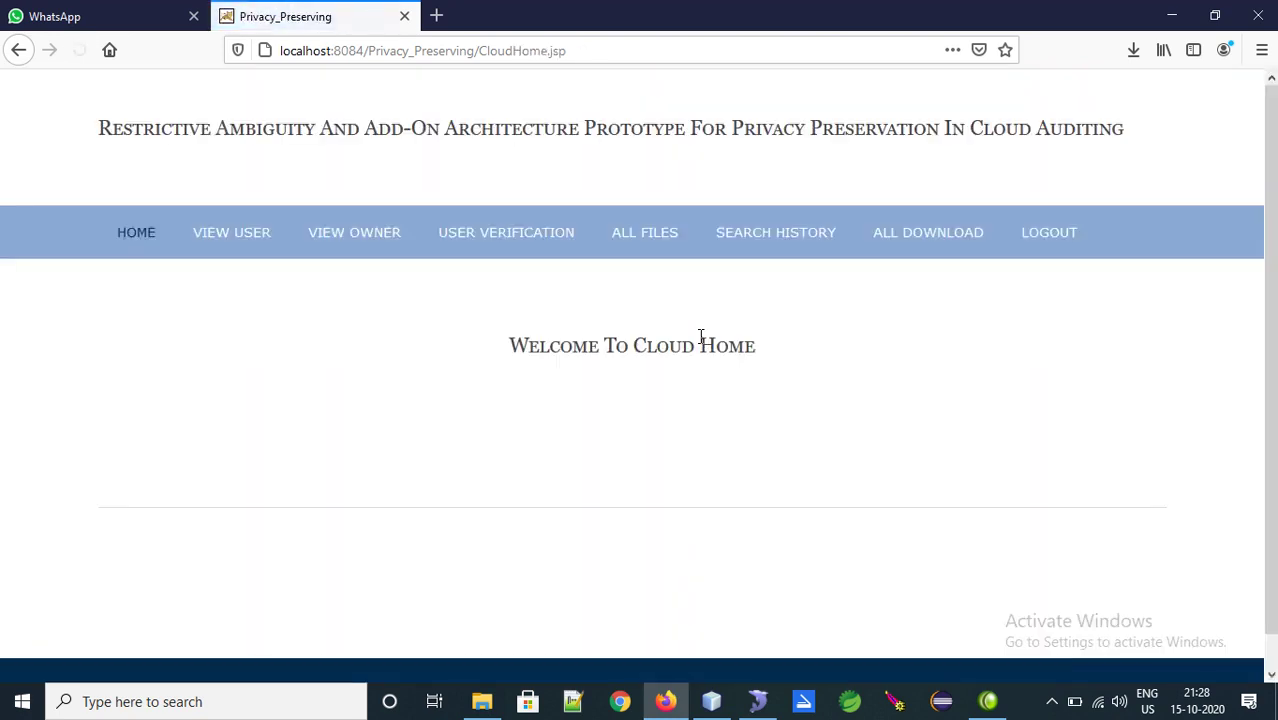
Activate the pending third user under VIEW USER and the pending owner under VIEW OWNER
{"action": "left_click", "coordinate": [231, 240]}
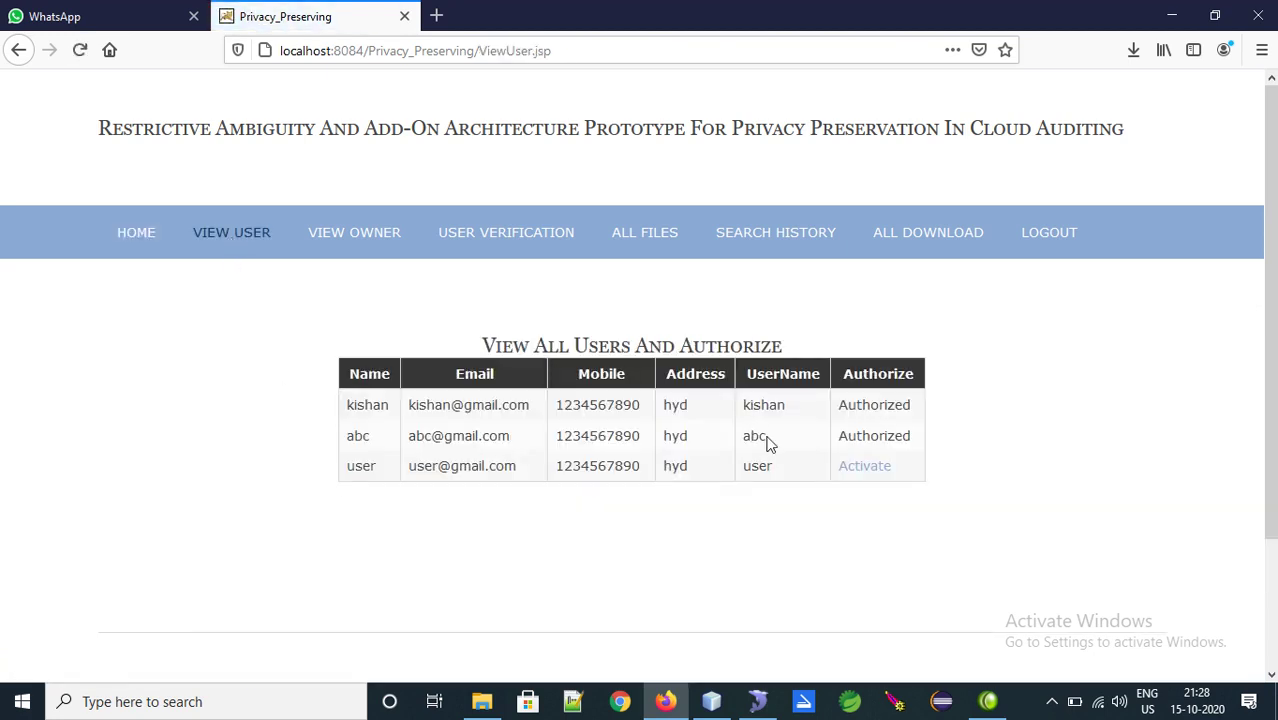
{"action": "left_click", "coordinate": [860, 474]}
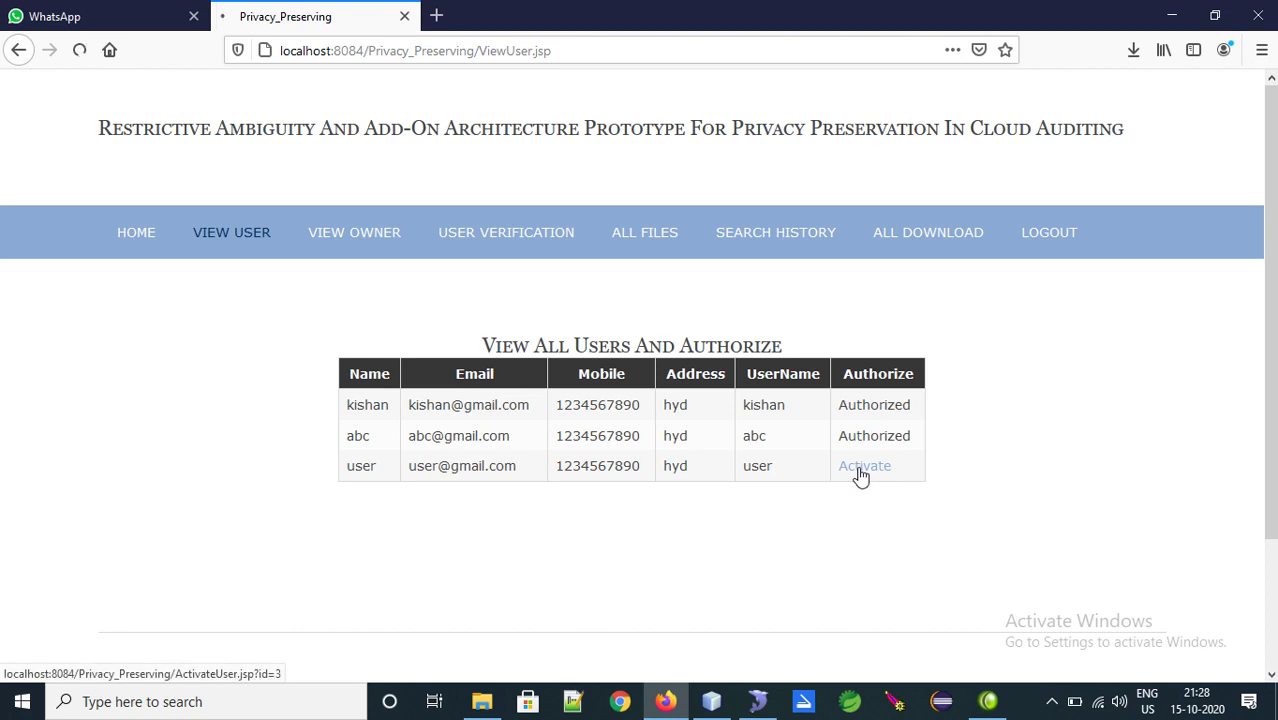
{"action": "left_click", "coordinate": [691, 340]}
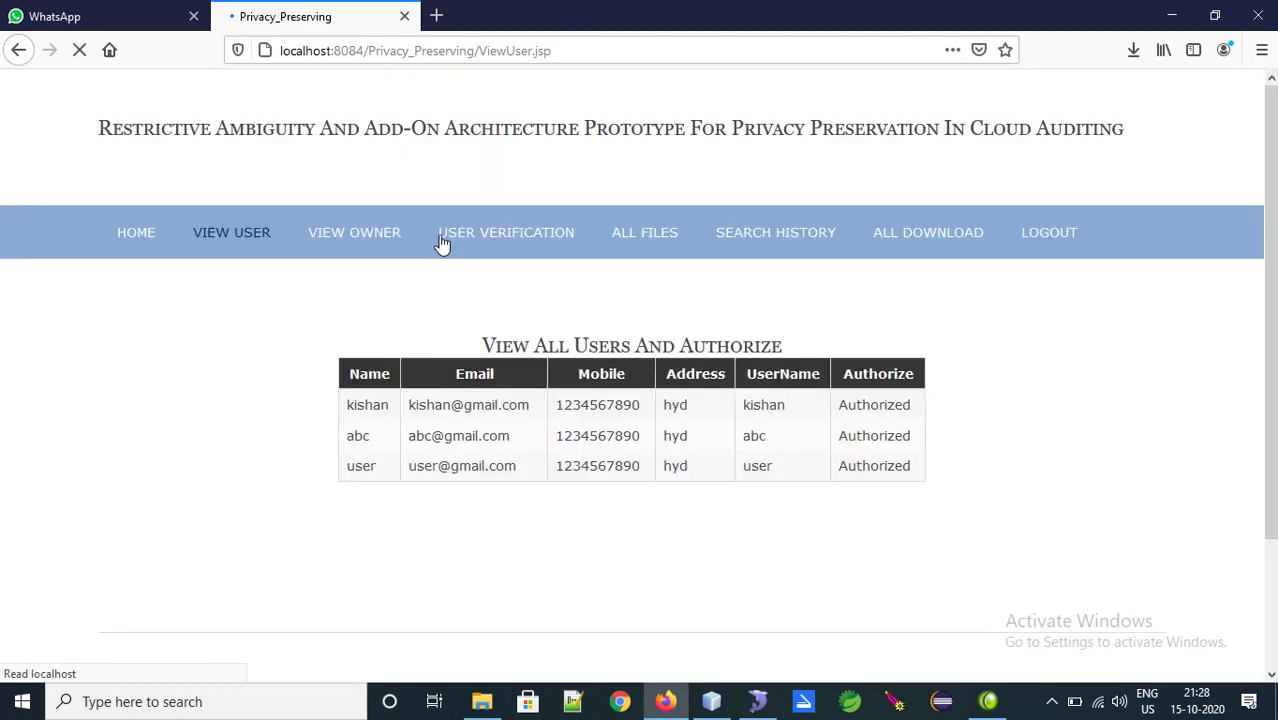
{"action": "left_click", "coordinate": [396, 240]}
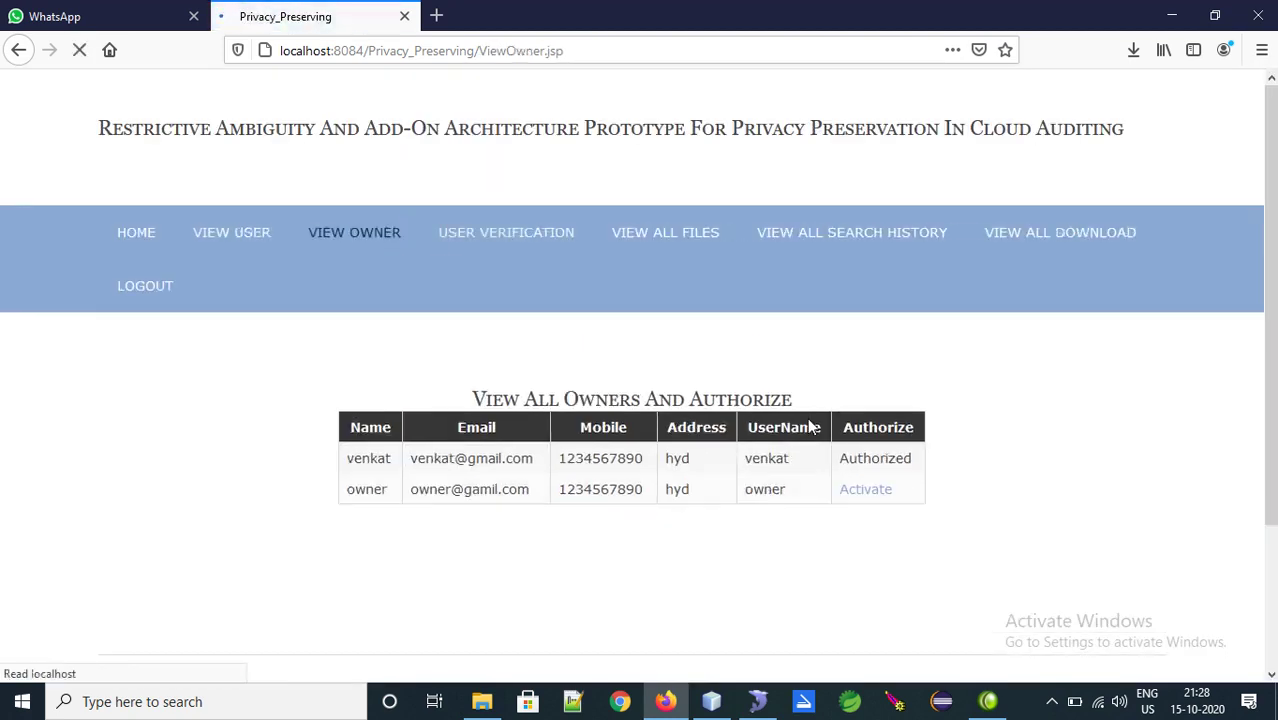
{"action": "left_click", "coordinate": [864, 491]}
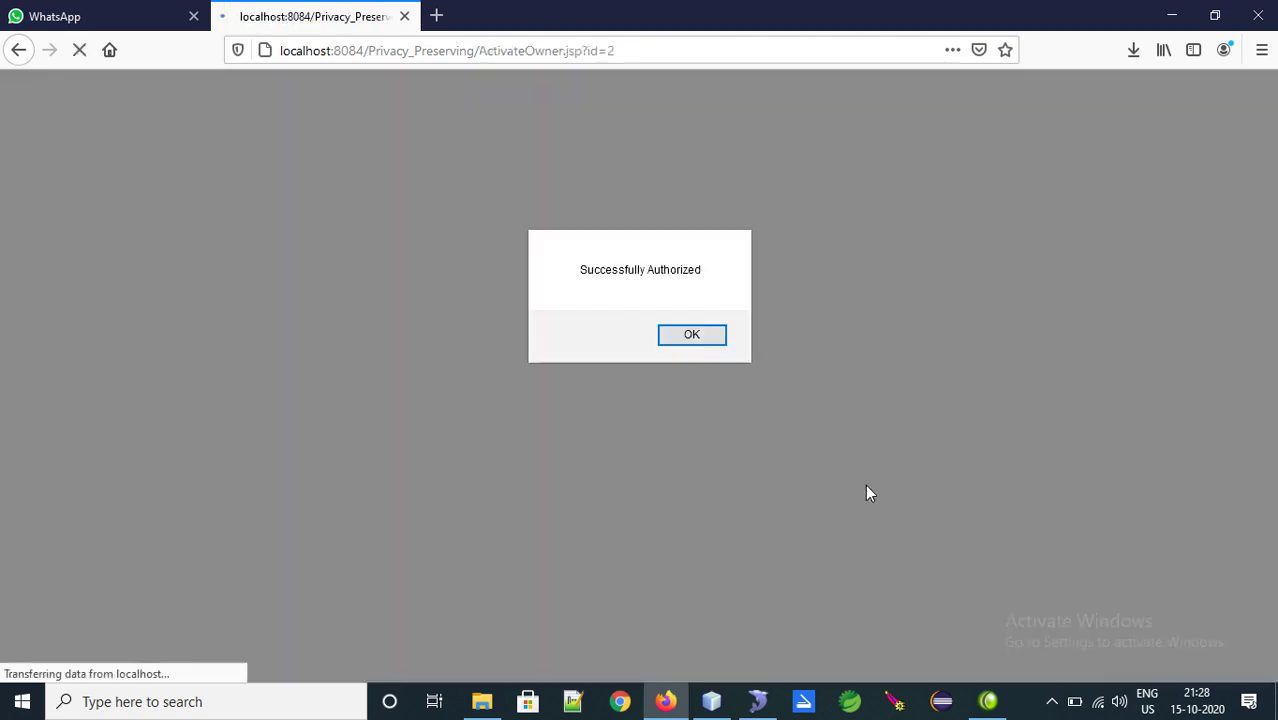
{"action": "left_click", "coordinate": [684, 338]}
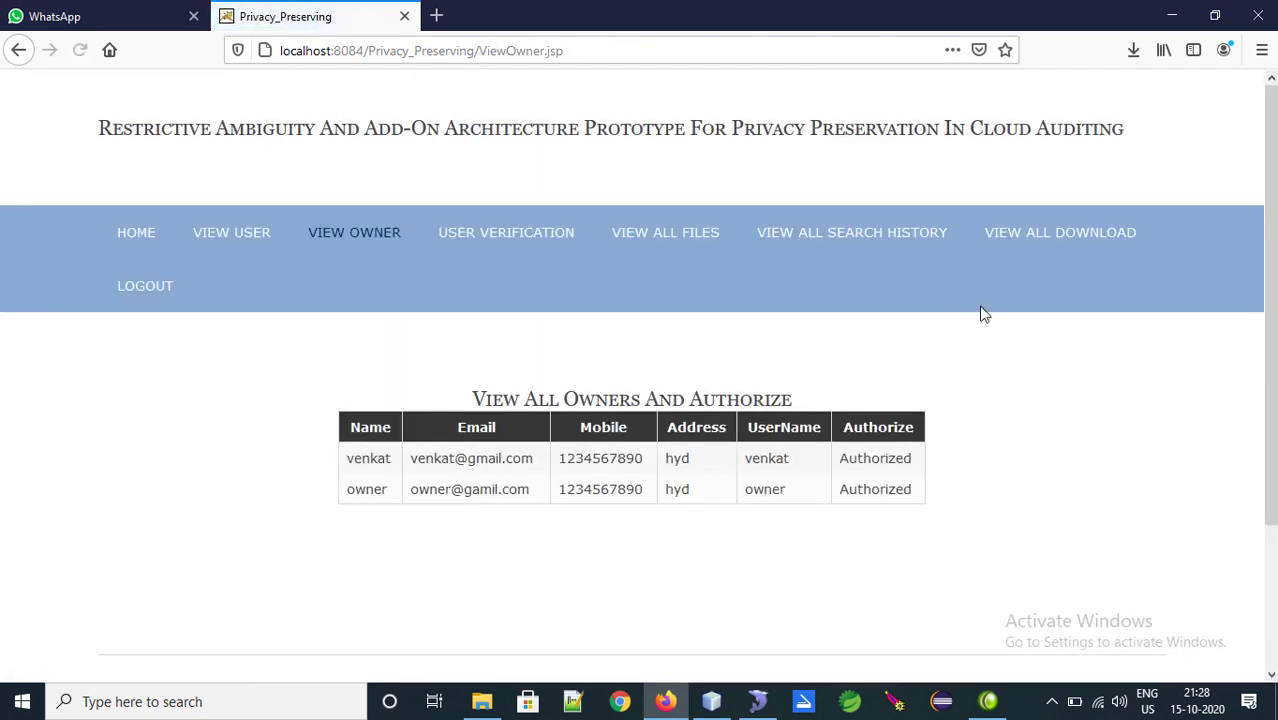
Log out of the cloud account and go to the Owner Login page
{"action": "left_click", "coordinate": [147, 289]}
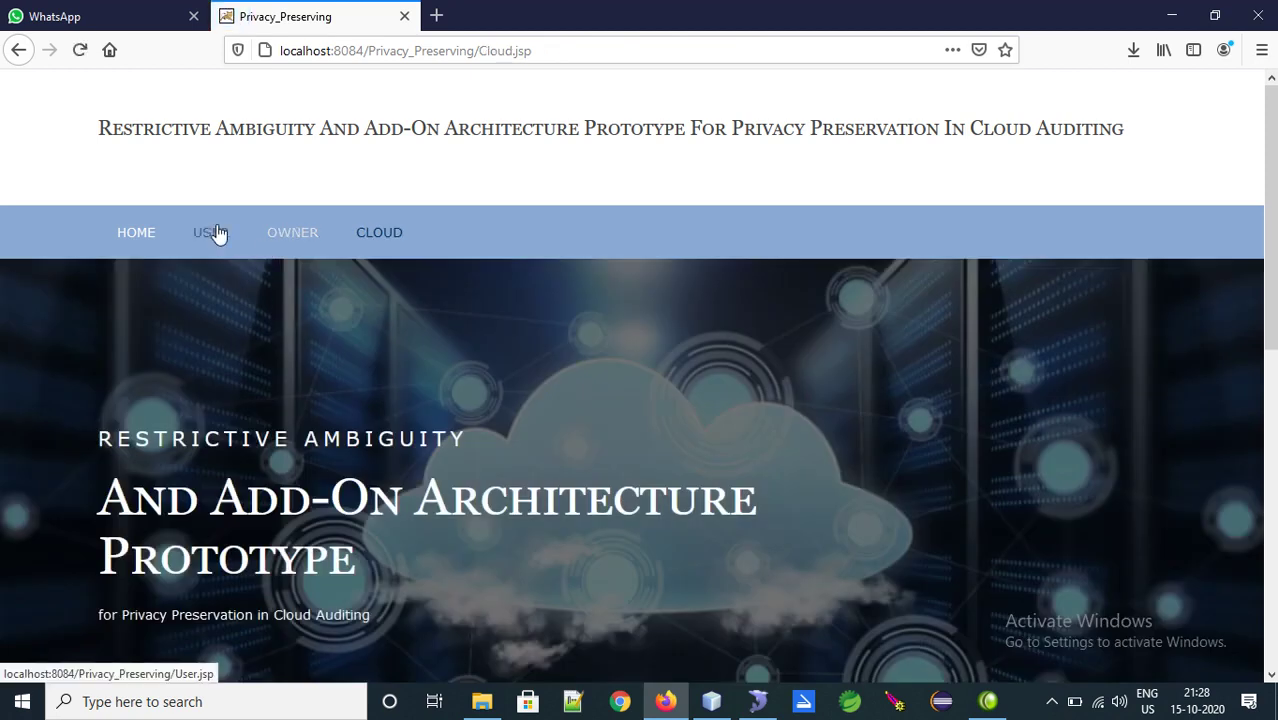
{"action": "left_click", "coordinate": [216, 232]}
{"action": "left_click", "coordinate": [305, 240]}
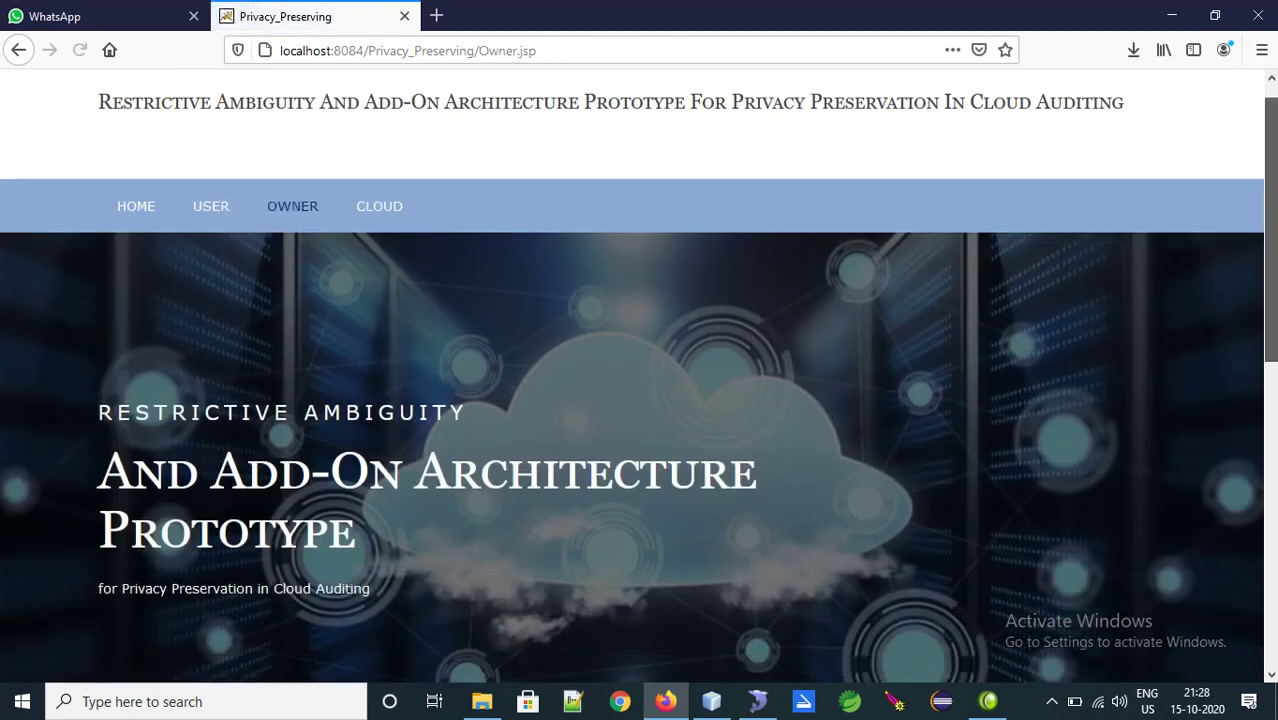
{"action": "scroll", "coordinate": [1232, 519], "scroll_direction": "down", "scroll_amount": 5}
Sign in with the owner's credentials and bring up the Upload File form
{"action": "left_click", "coordinate": [601, 395]}
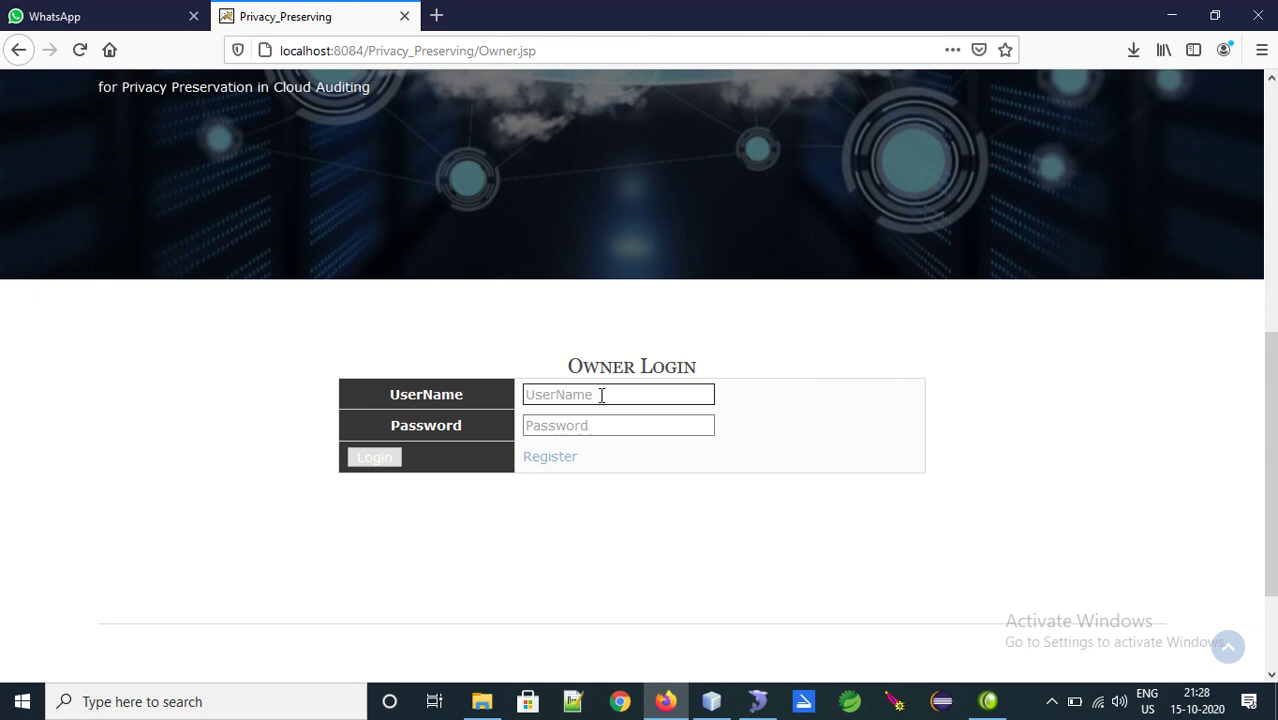
{"action": "left_click", "coordinate": [601, 395]}
{"action": "type", "text": "owner"}
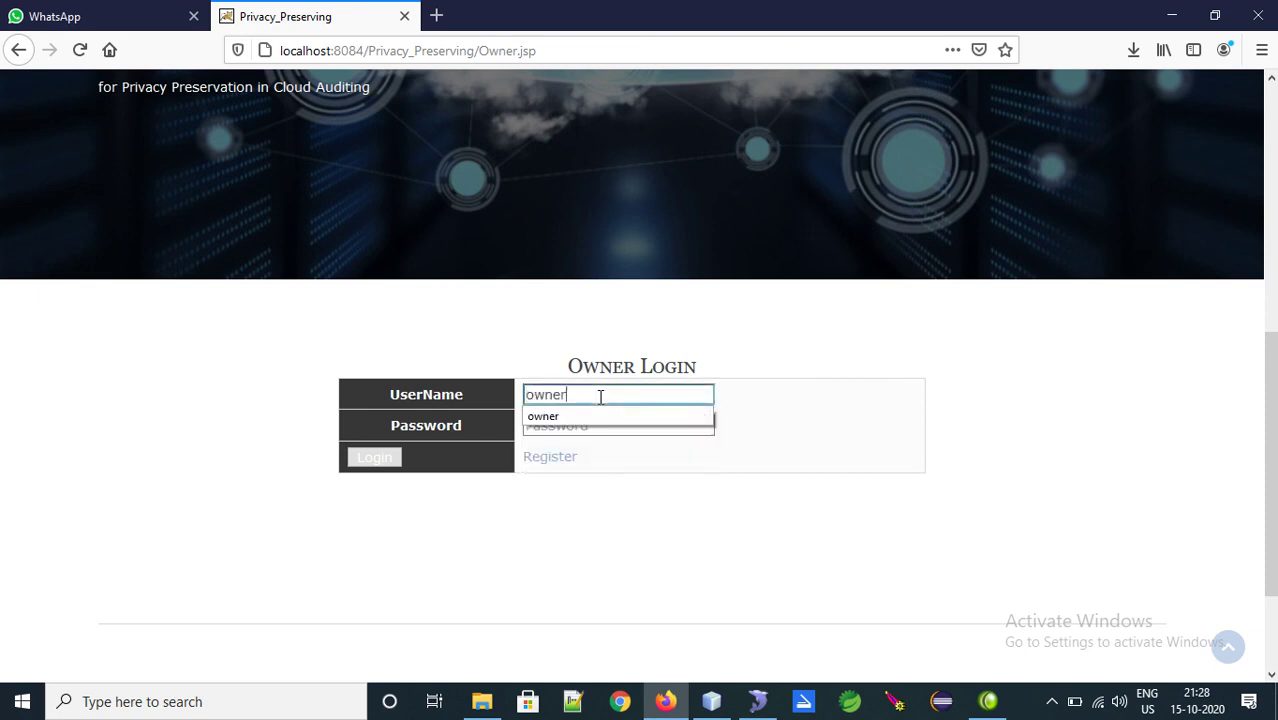
{"action": "key", "text": "Tab"}
{"action": "type", "text": "123"}
{"action": "key", "text": "Tab"}
{"action": "key", "text": "Return"}
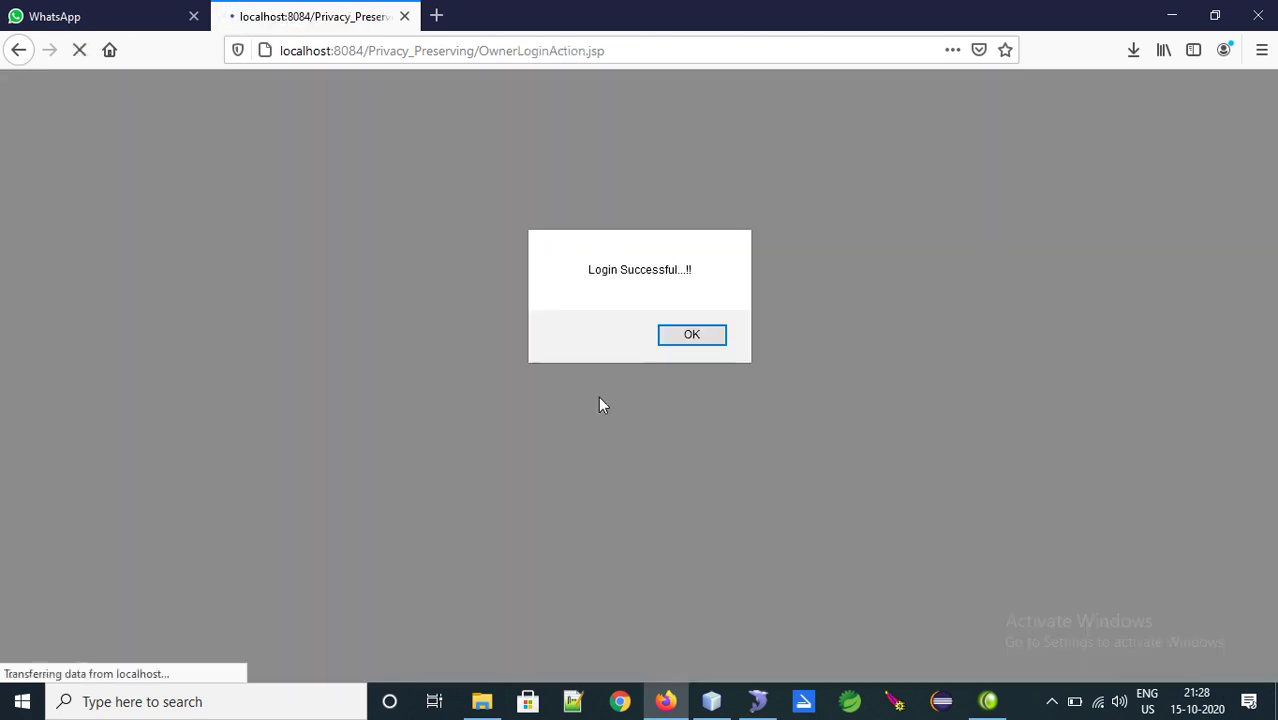
{"action": "key", "text": "Return"}
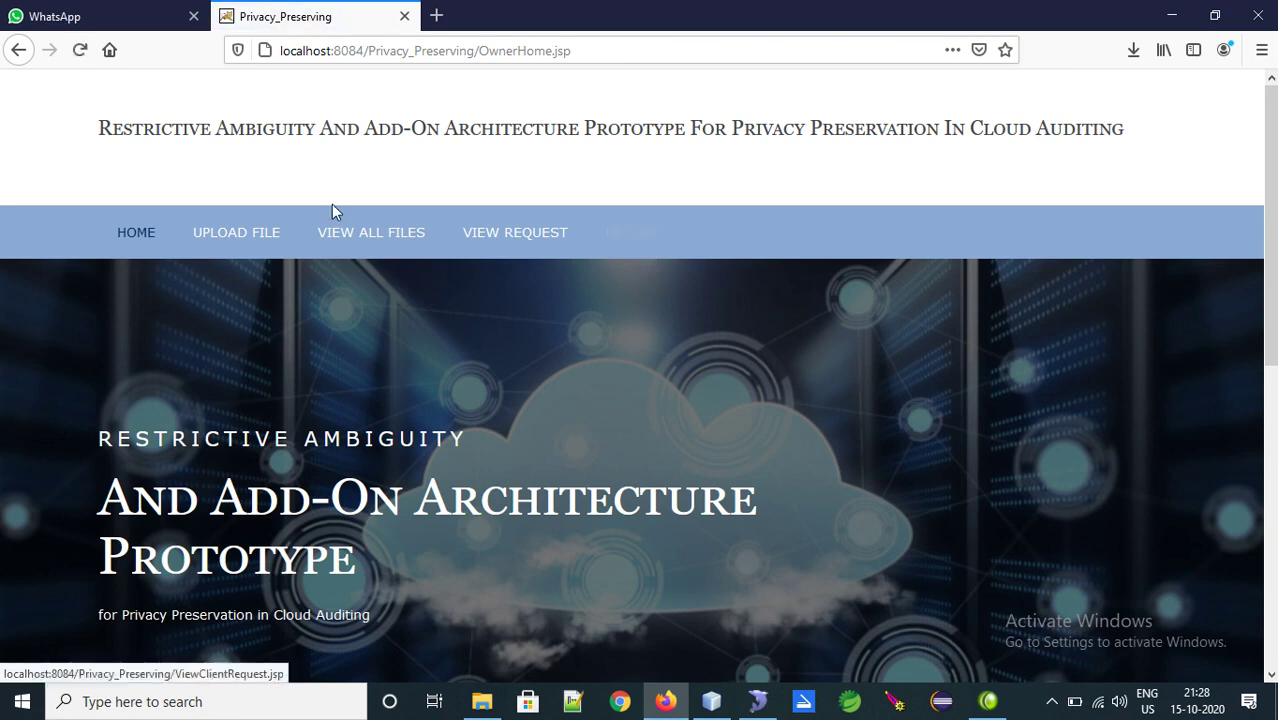
{"action": "left_click", "coordinate": [263, 236]}
{"action": "scroll", "coordinate": [1265, 430], "scroll_direction": "down", "scroll_amount": 3}
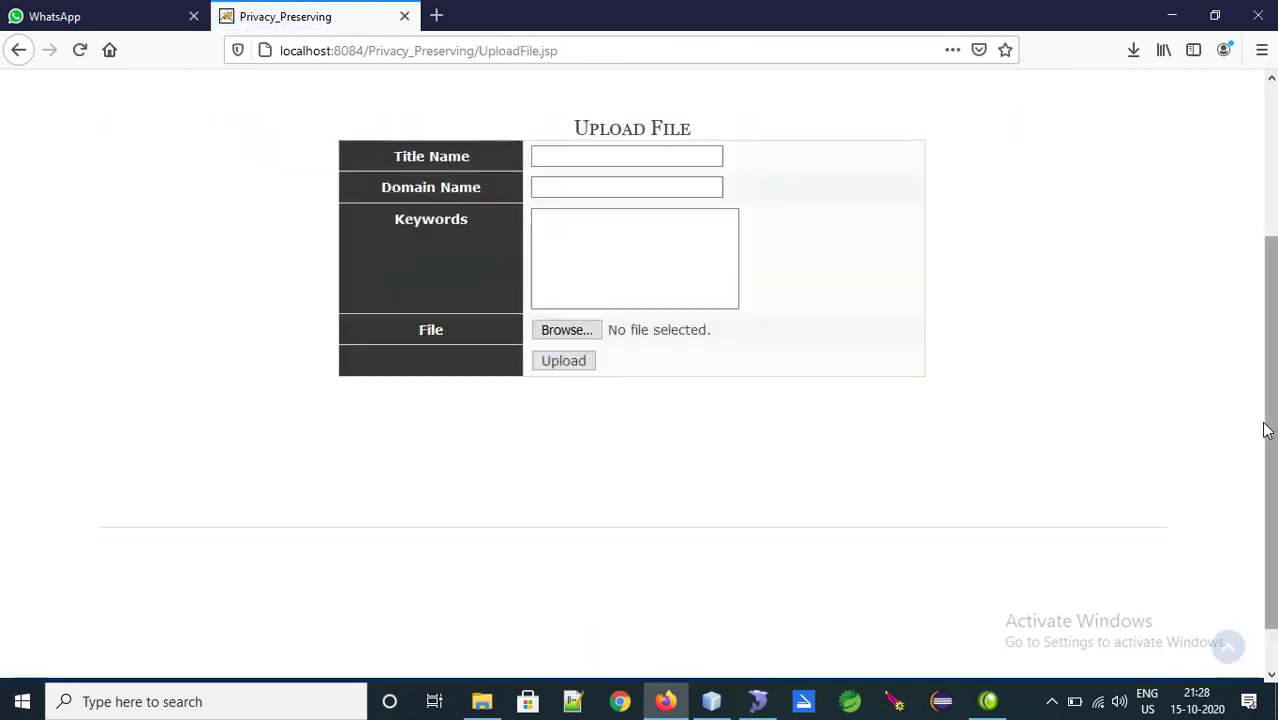
Create a new text document on the desktop named Cloud.txt
{"action": "key", "text": "super+d"}
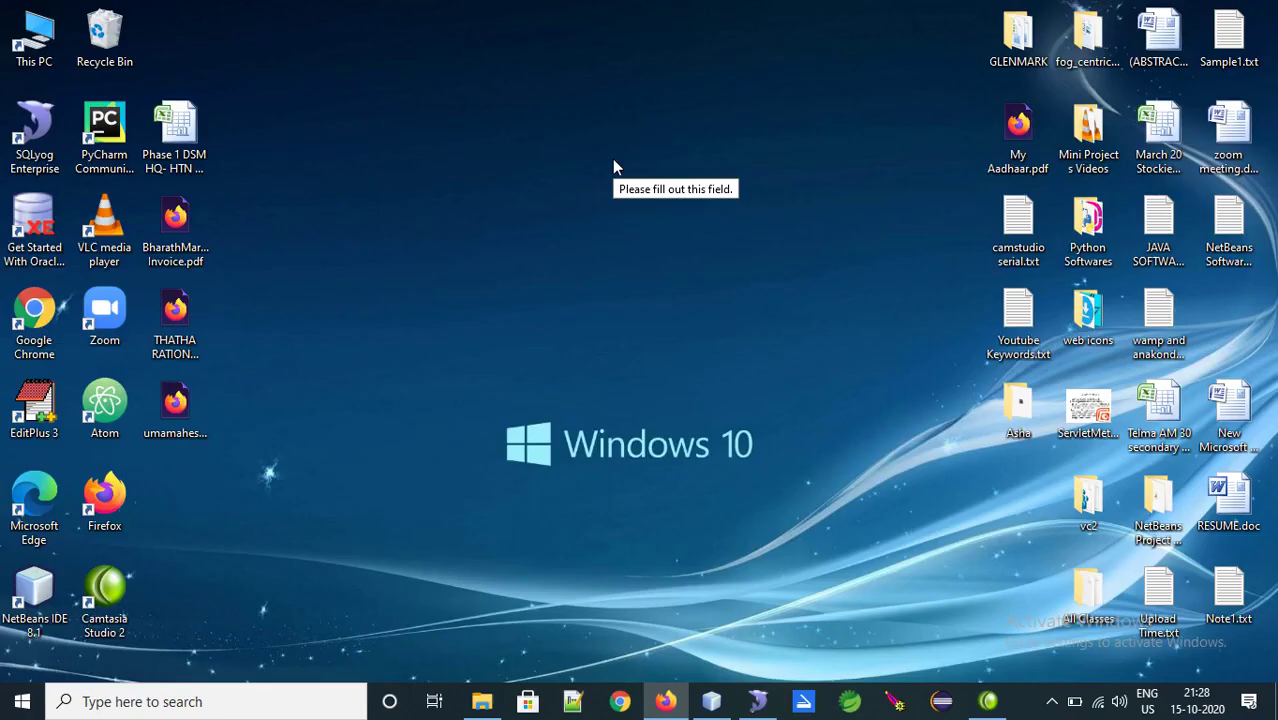
{"action": "right_click", "coordinate": [521, 167]}
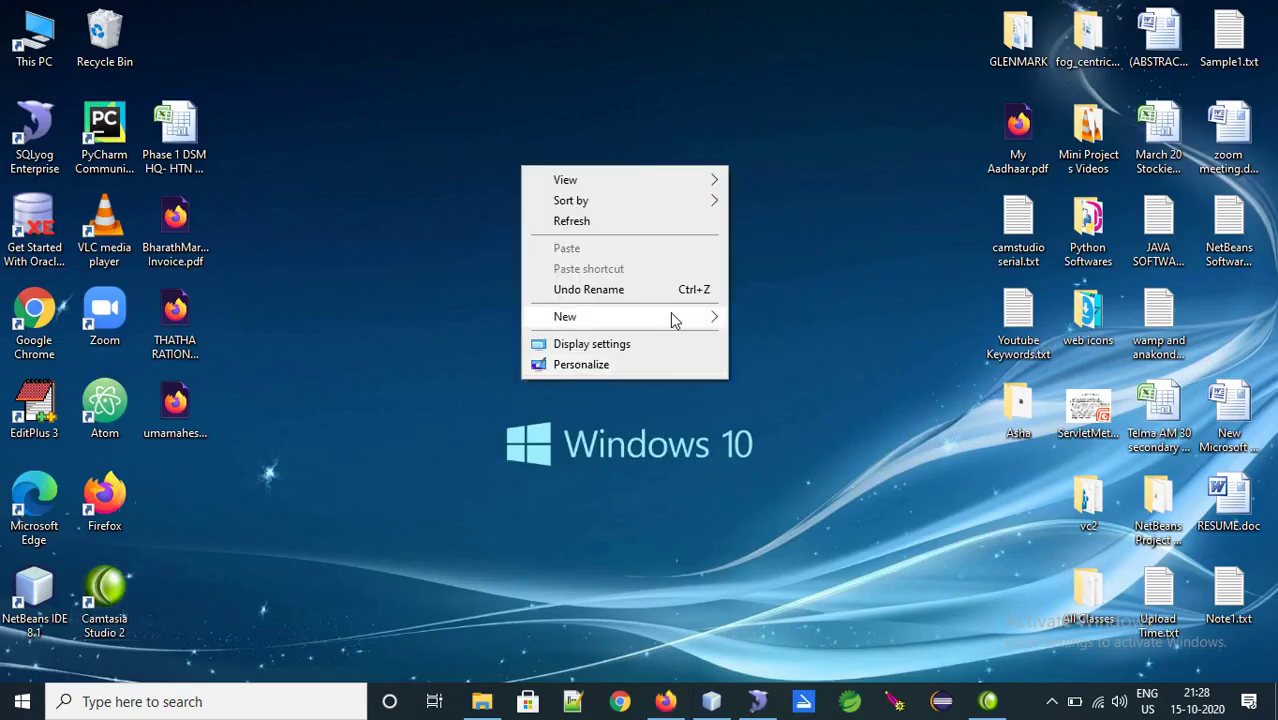
{"action": "mouse_move", "coordinate": [672, 318]}
{"action": "left_click", "coordinate": [756, 490]}
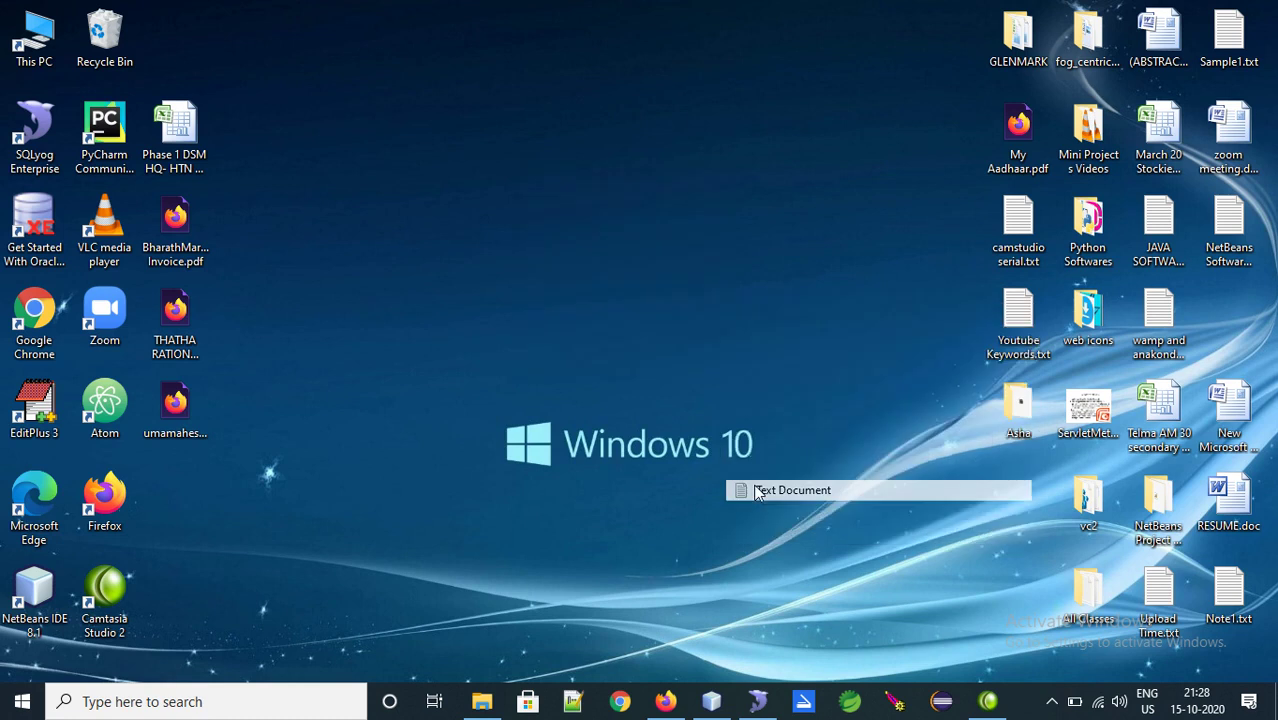
{"action": "type", "text": "Big.txt"}
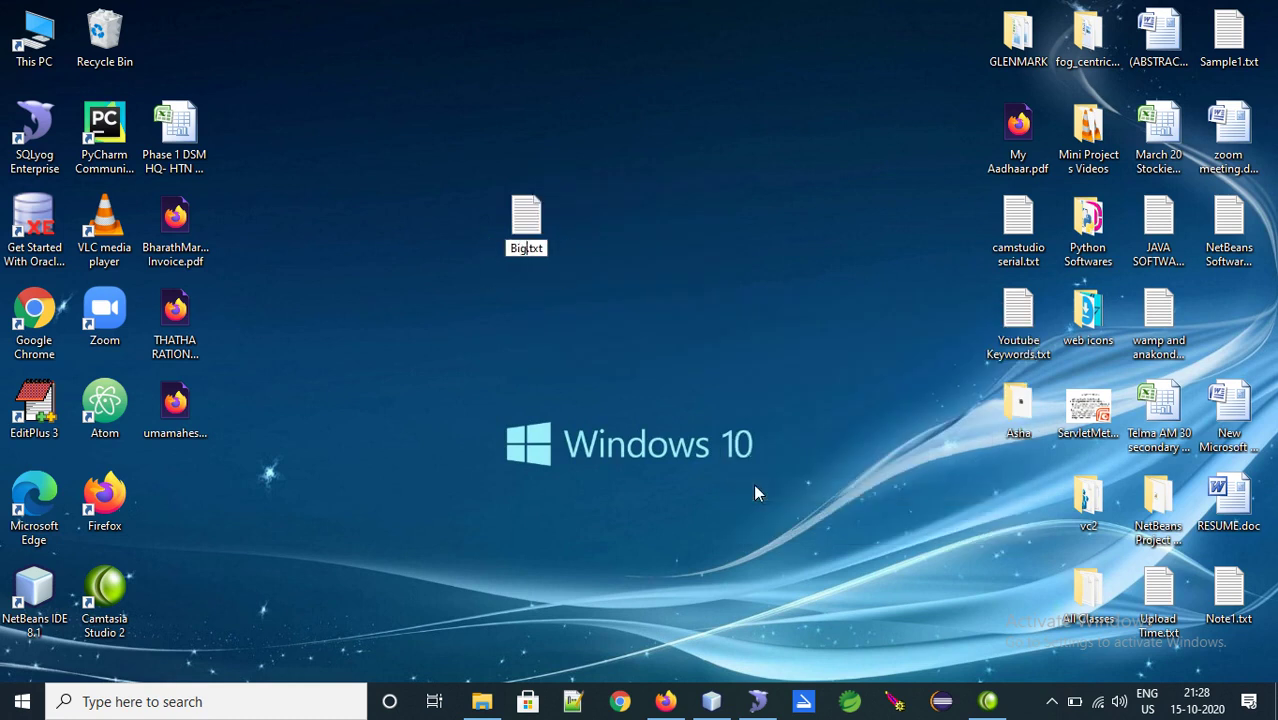
{"action": "type", "text": "Data"}
{"action": "key", "text": "BackSpace"}
{"action": "key", "text": "BackSpace"}
{"action": "key", "text": "BackSpace"}
{"action": "key", "text": "BackSpace"}
{"action": "key", "text": "BackSpace"}
{"action": "key", "text": "BackSpace"}
{"action": "key", "text": "BackSpace"}
{"action": "type", "text": "CloudComput"}
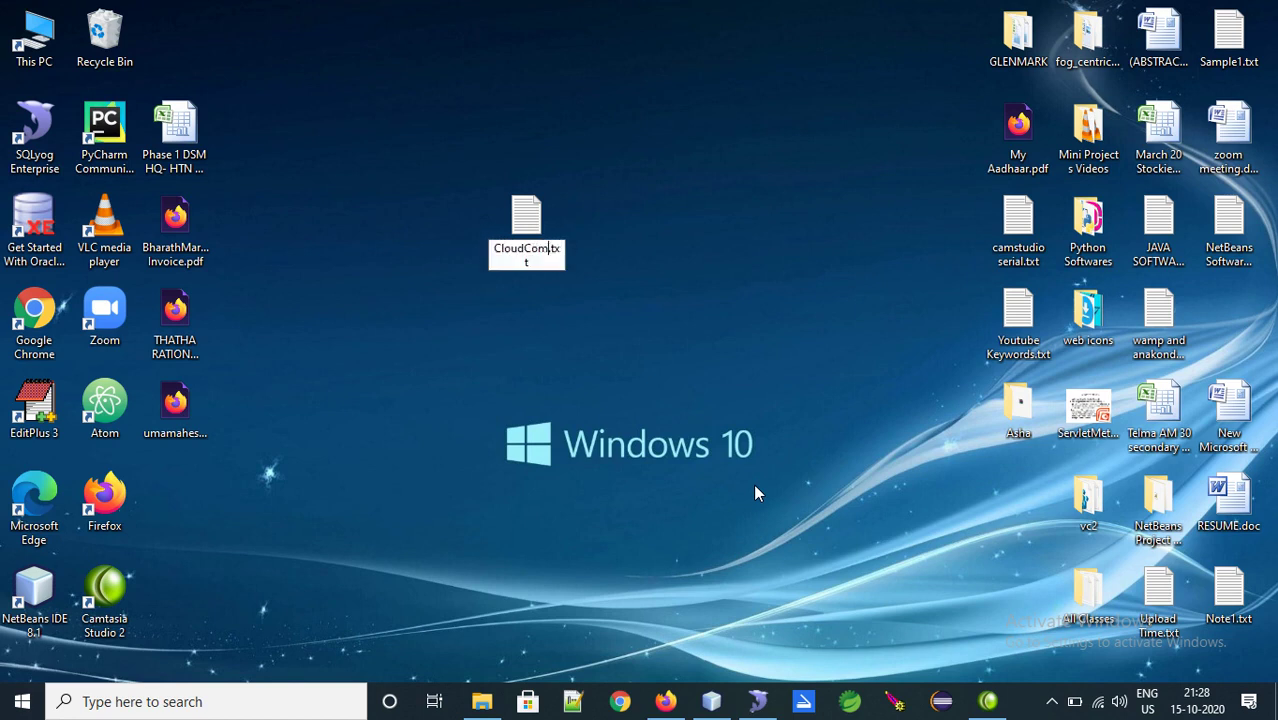
{"action": "key", "text": "BackSpace"}
{"action": "key", "text": "BackSpace"}
{"action": "key", "text": "BackSpace"}
{"action": "key", "text": "BackSpace"}
{"action": "key", "text": "BackSpace"}
{"action": "key", "text": "BackSpace"}
{"action": "key", "text": "BackSpace"}
{"action": "type", "text": "d"}
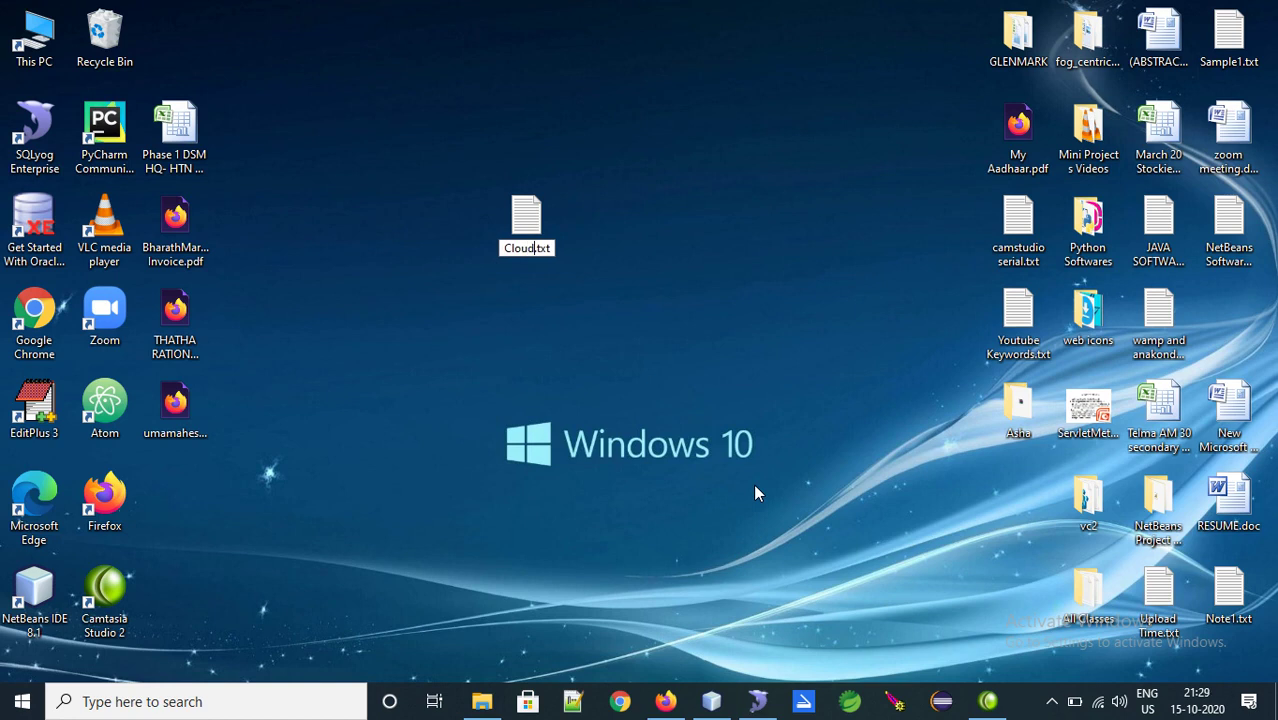
{"action": "key", "text": "Return"}
{"action": "key", "text": "Return"}
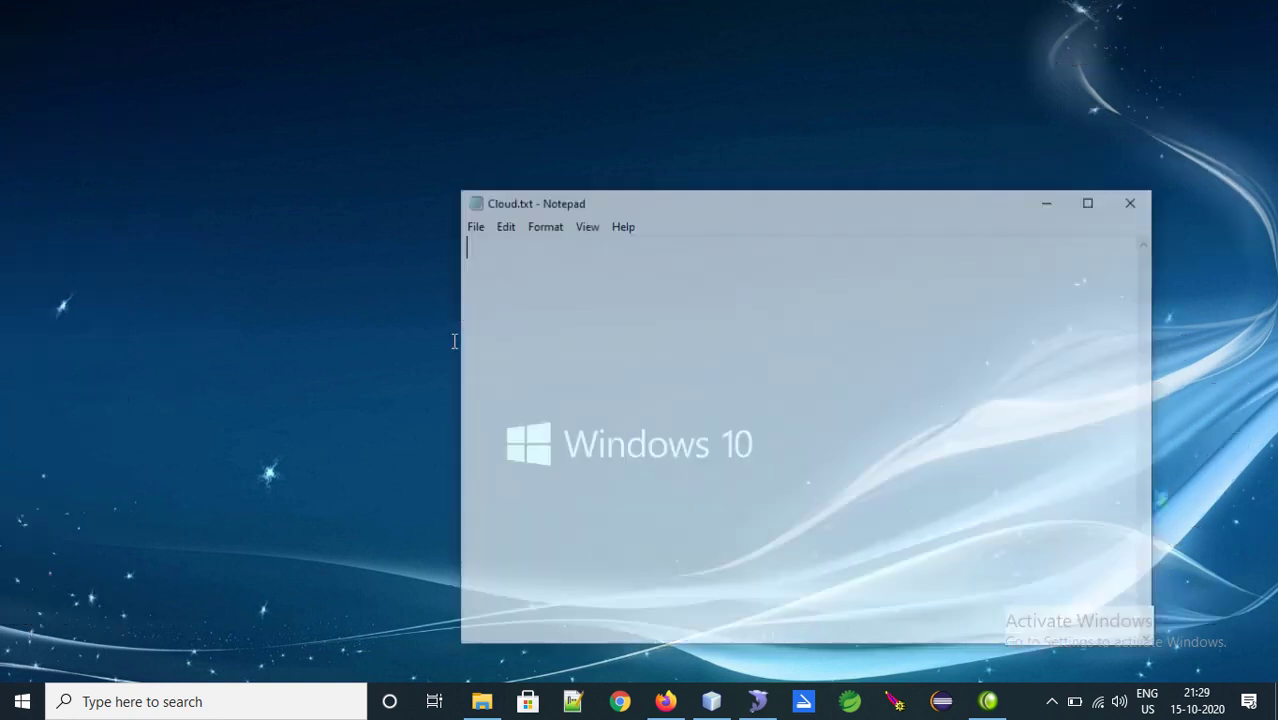
Write 'this is cloud computing sample checking file' in Cloud.txt, save, and close Notepad
{"action": "type", "text": "this is t"}
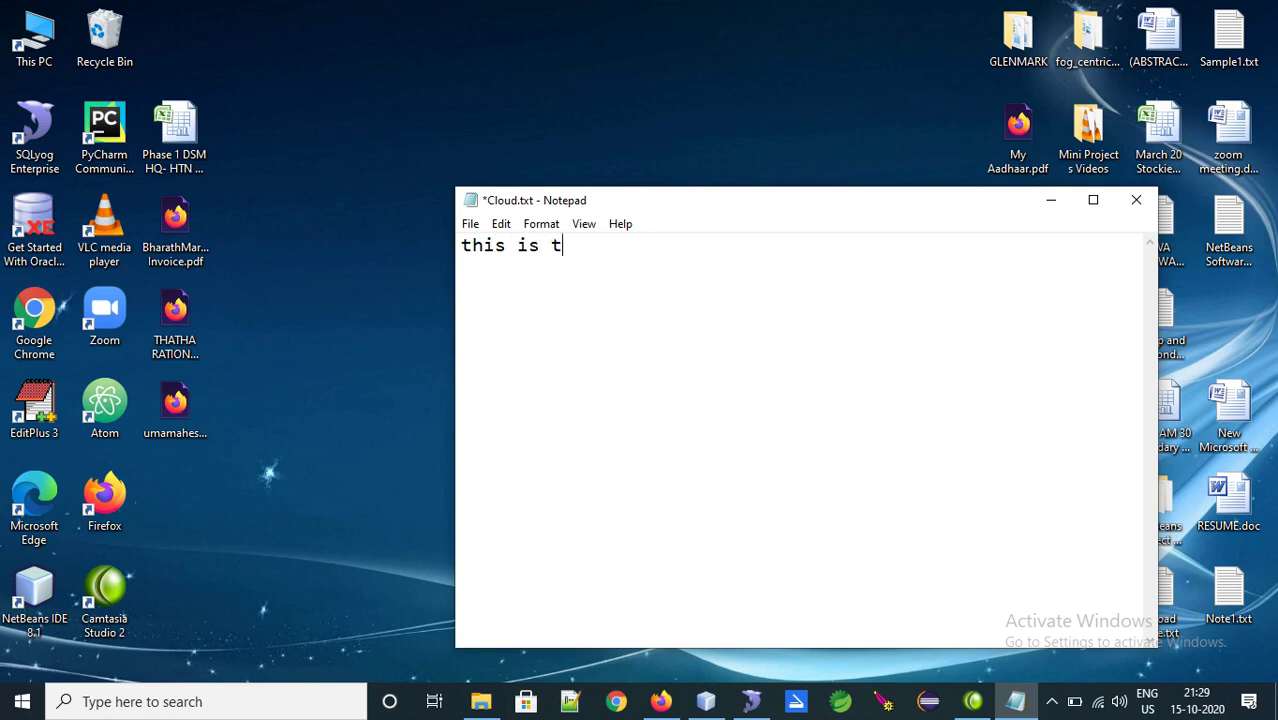
{"action": "key", "text": "BackSpace"}
{"action": "type", "text": "cloud computing "}
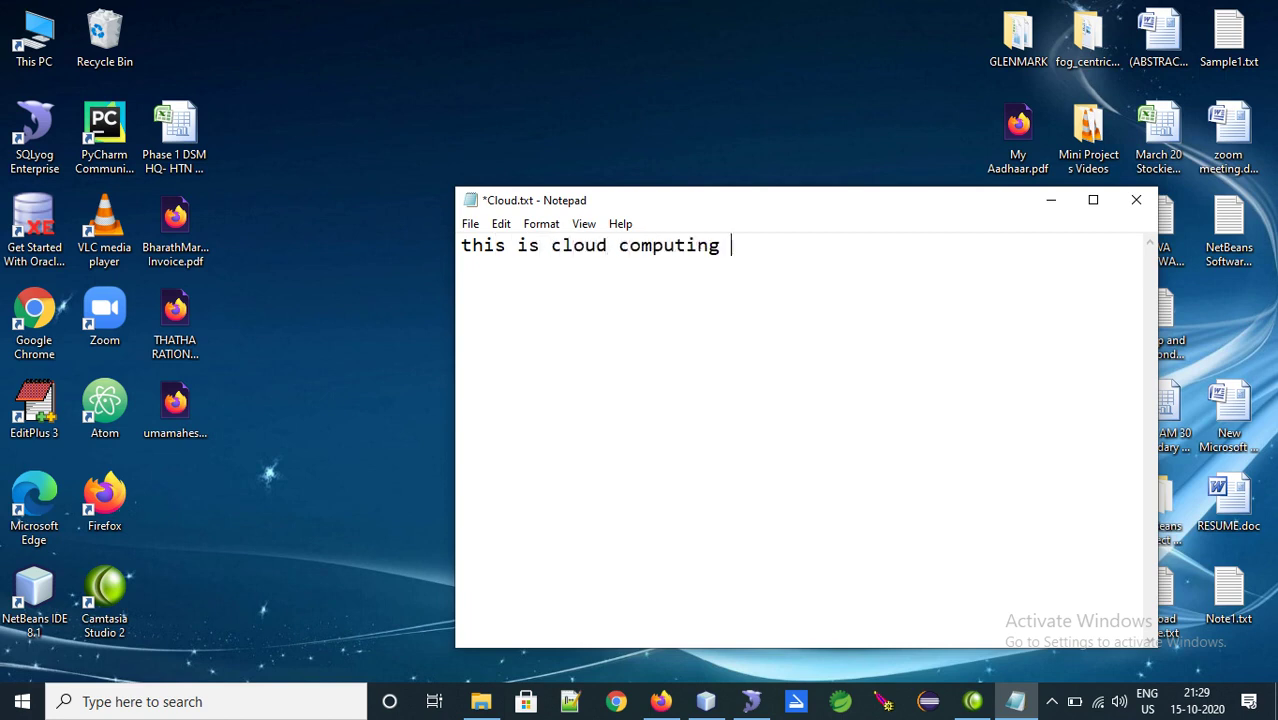
{"action": "type", "text": "sample checking"}
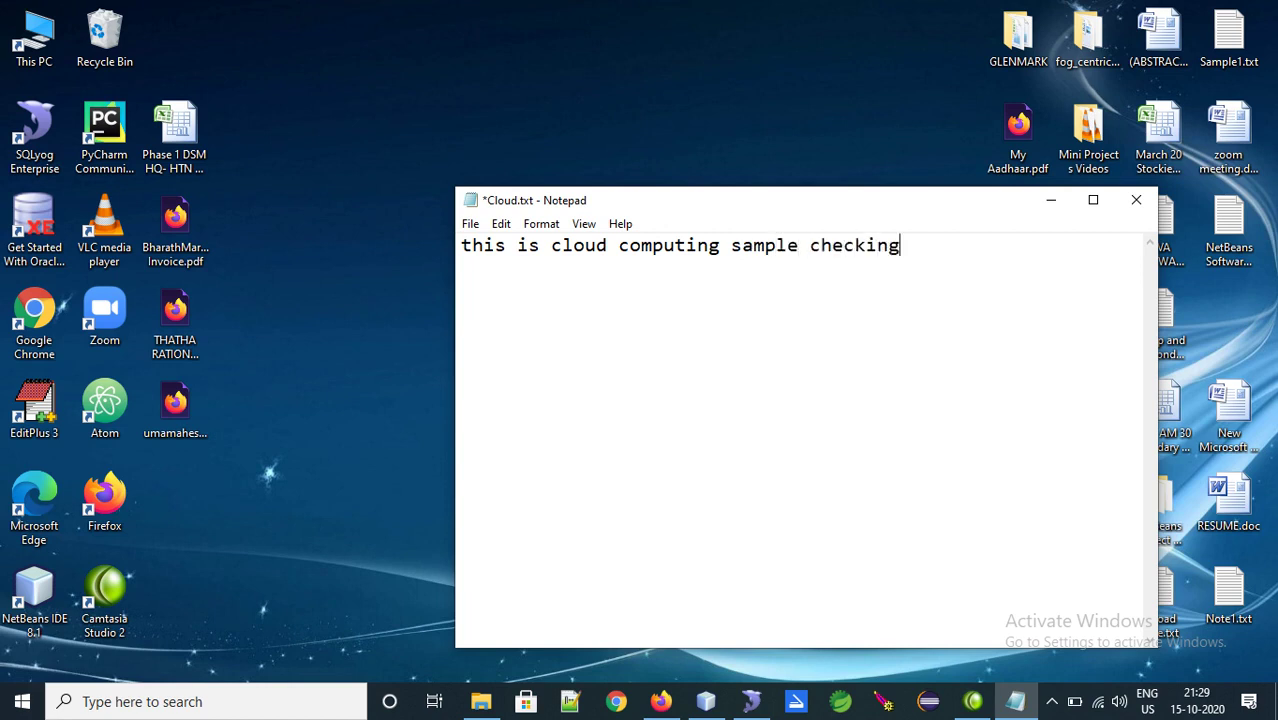
{"action": "type", "text": "fil"}
{"action": "key", "text": "BackSpace"}
{"action": "key", "text": "BackSpace"}
{"action": "type", "text": "file"}
{"action": "key", "text": "ctrl+s"}
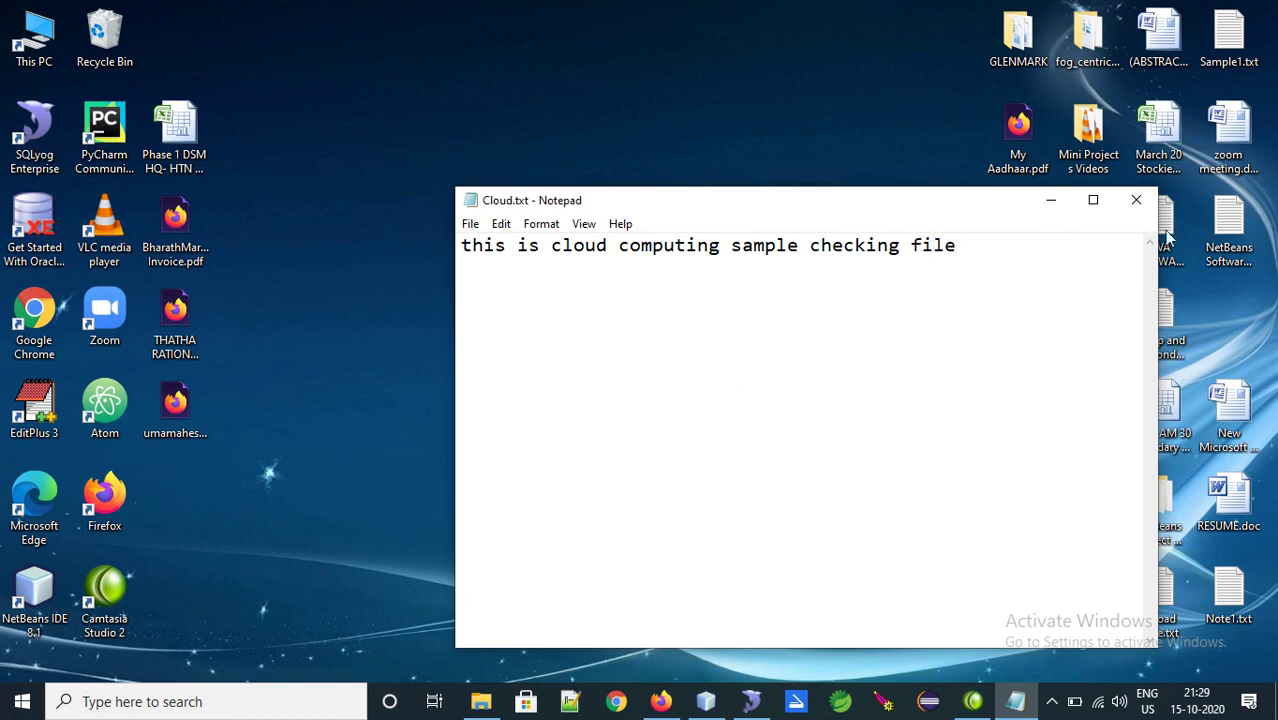
{"action": "left_click", "coordinate": [1136, 200]}
{"action": "left_click", "coordinate": [665, 701]}
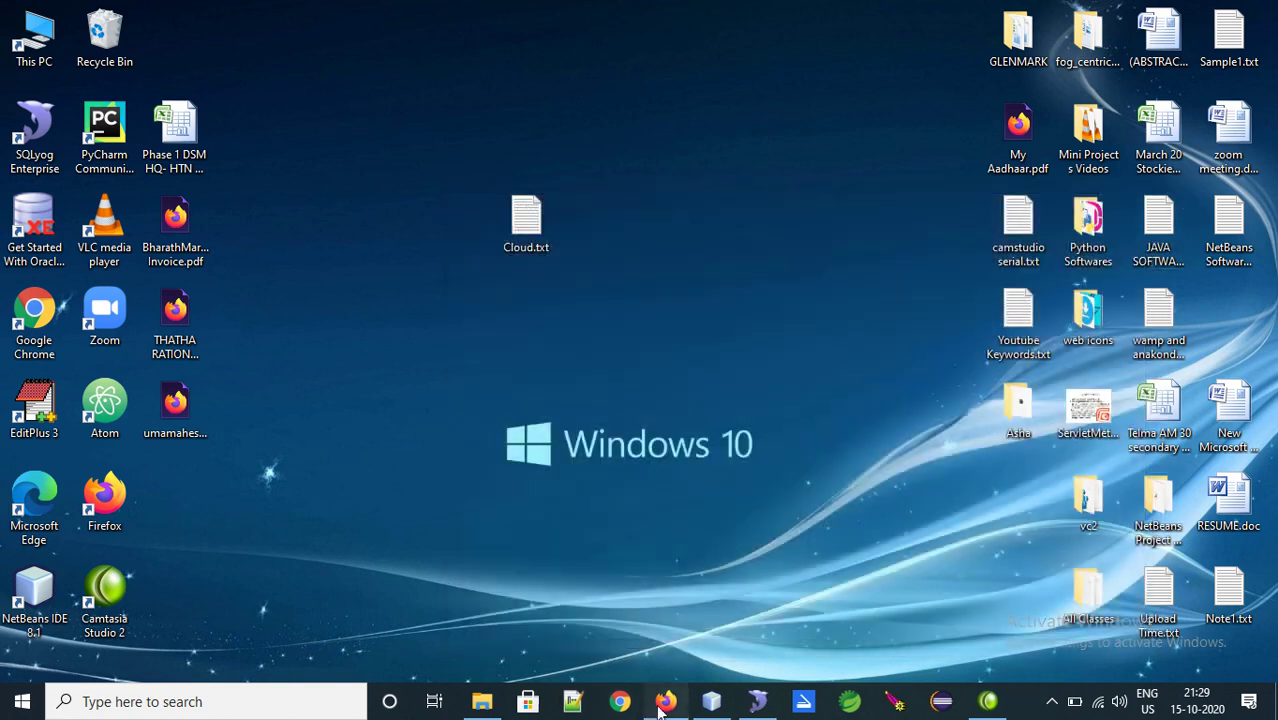
Enter title 'cloud computing', domain 'cloud' and keywords 'cloud,computing,remote data' in the upload form
{"action": "left_click", "coordinate": [576, 155]}
{"action": "left_click", "coordinate": [576, 155]}
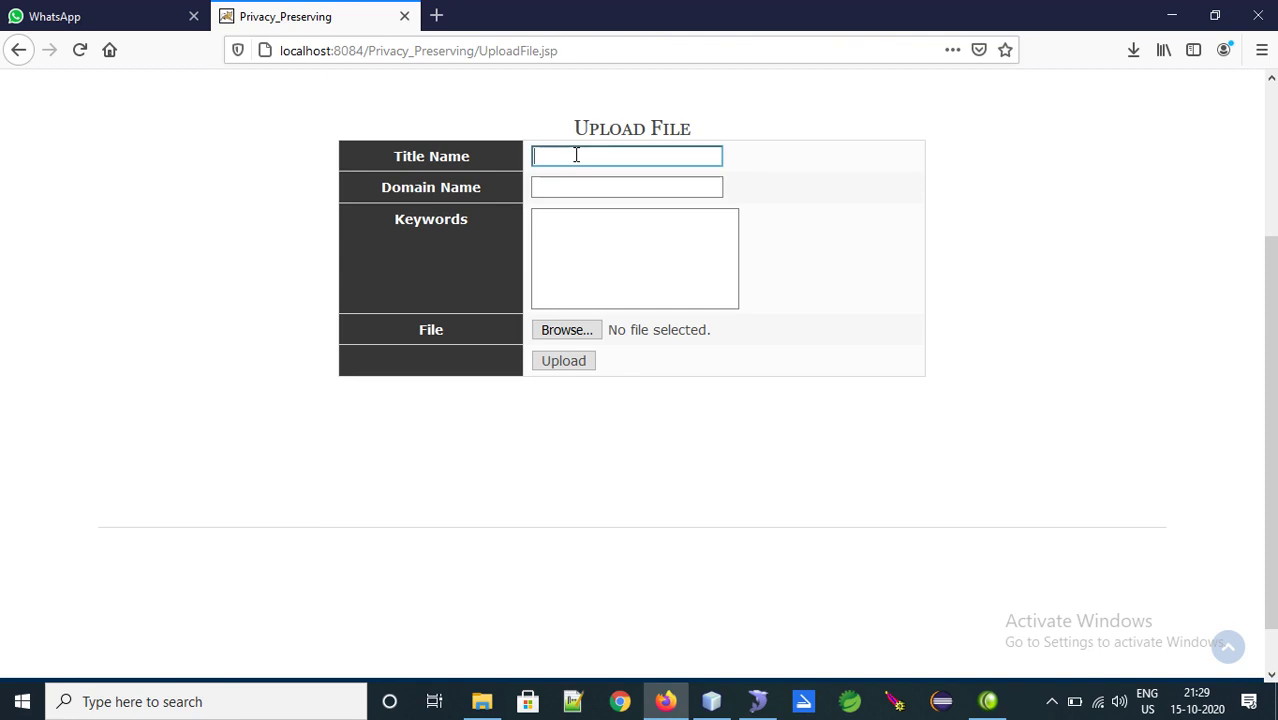
{"action": "type", "text": "cloud computing"}
{"action": "key", "text": "Tab"}
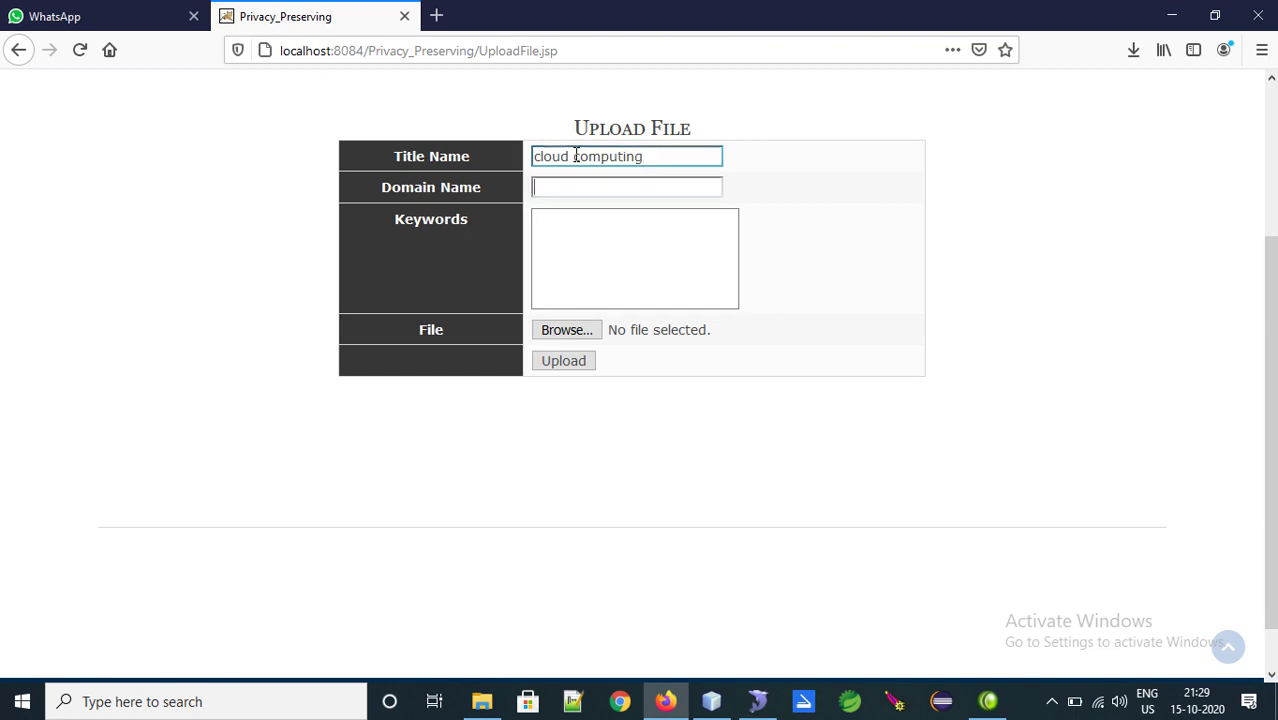
{"action": "type", "text": "cloud"}
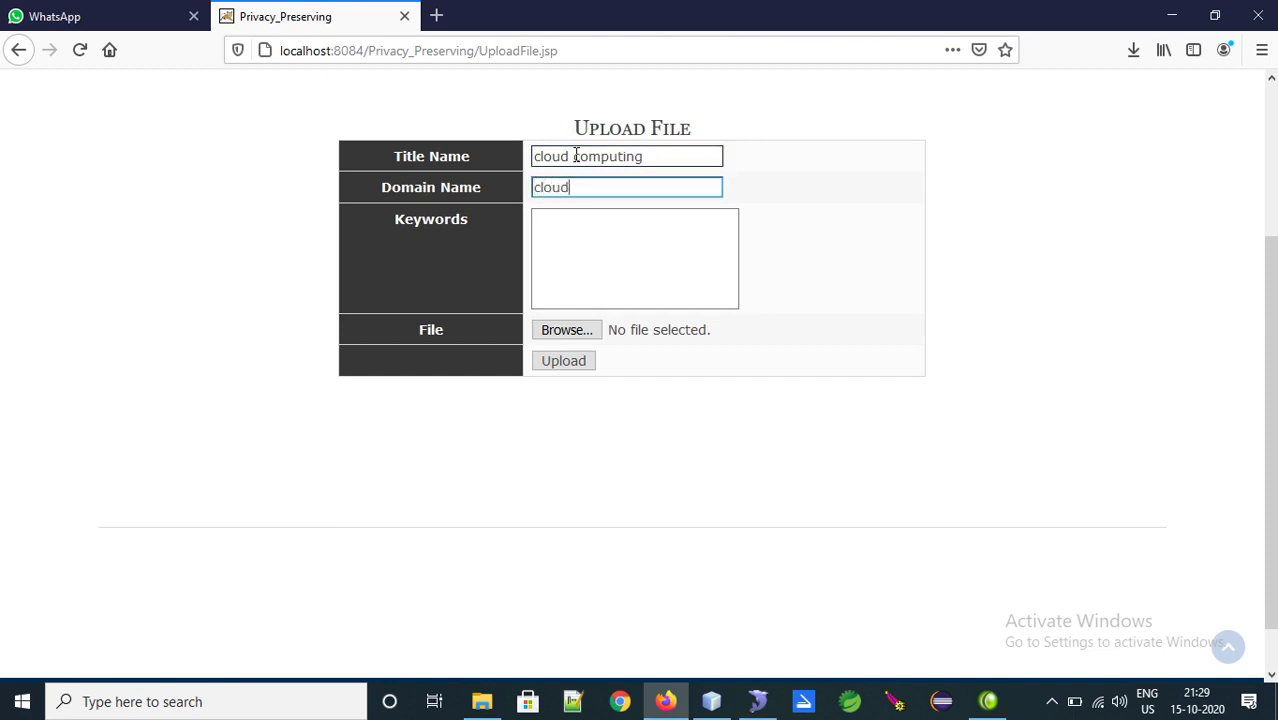
{"action": "key", "text": "Tab"}
{"action": "type", "text": "c"}
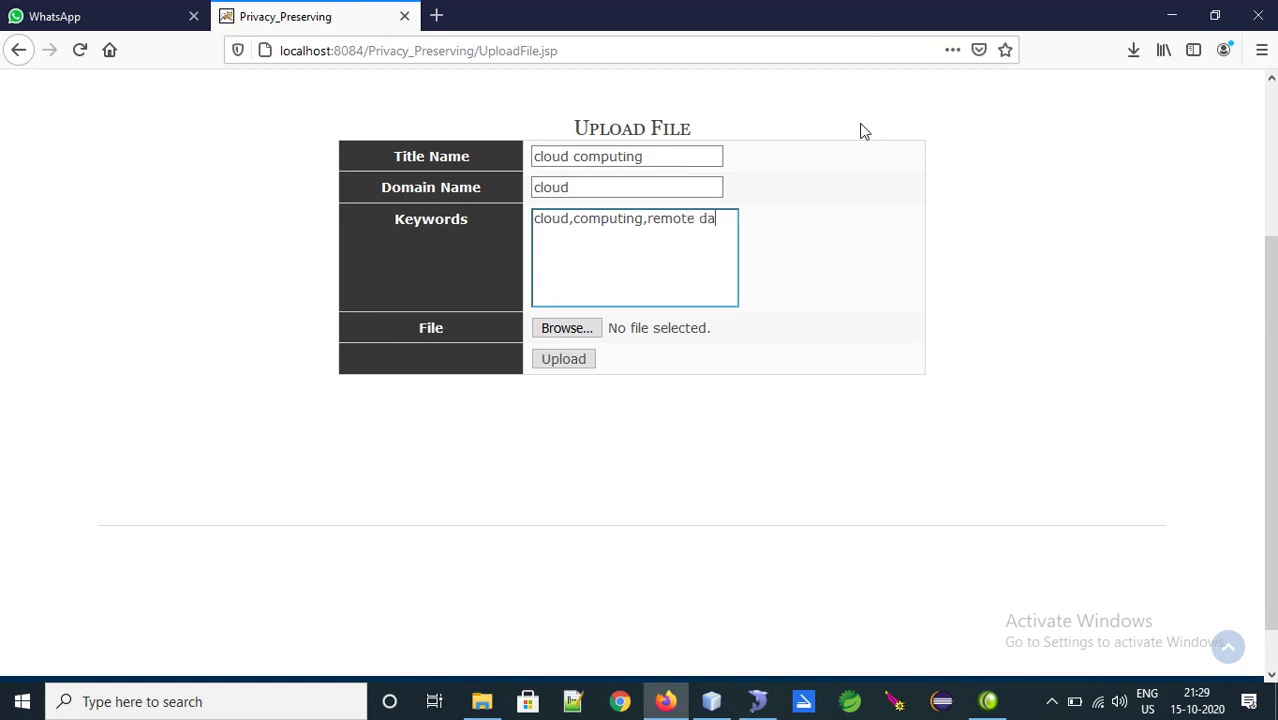
Attach Cloud.txt to the upload form and upload it
{"action": "left_click", "coordinate": [568, 330]}
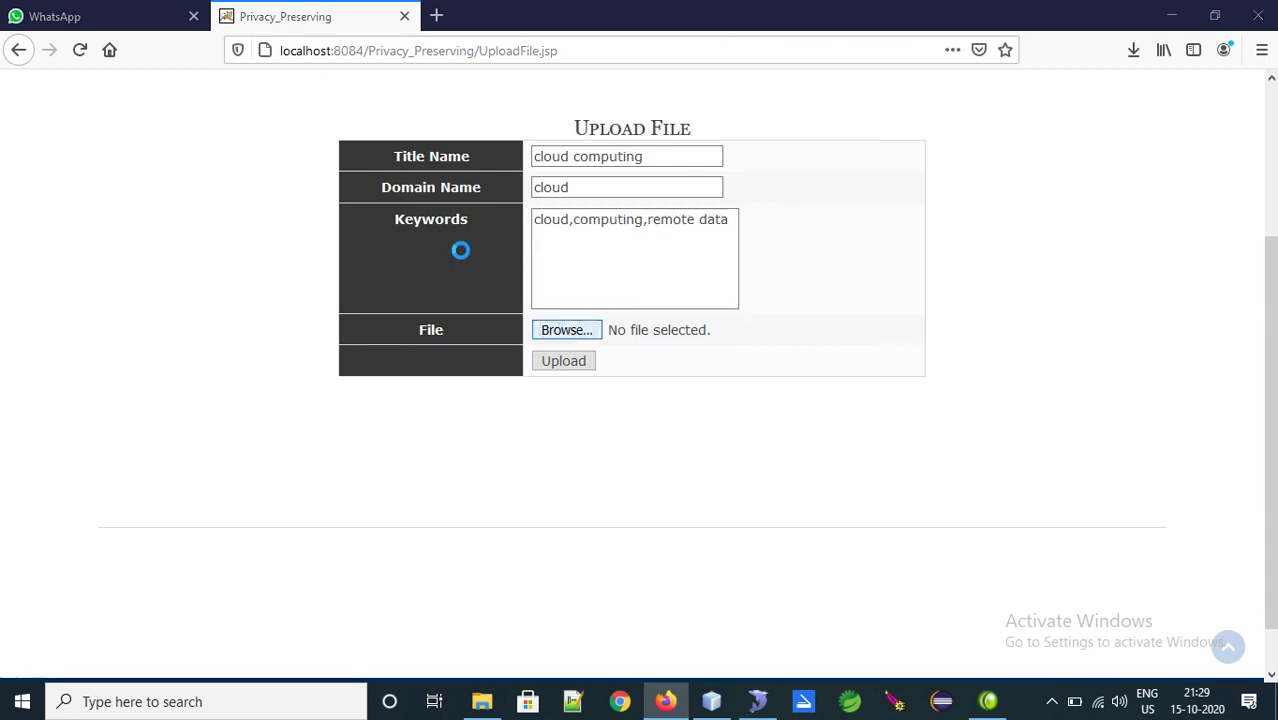
{"action": "type", "text": "c"}
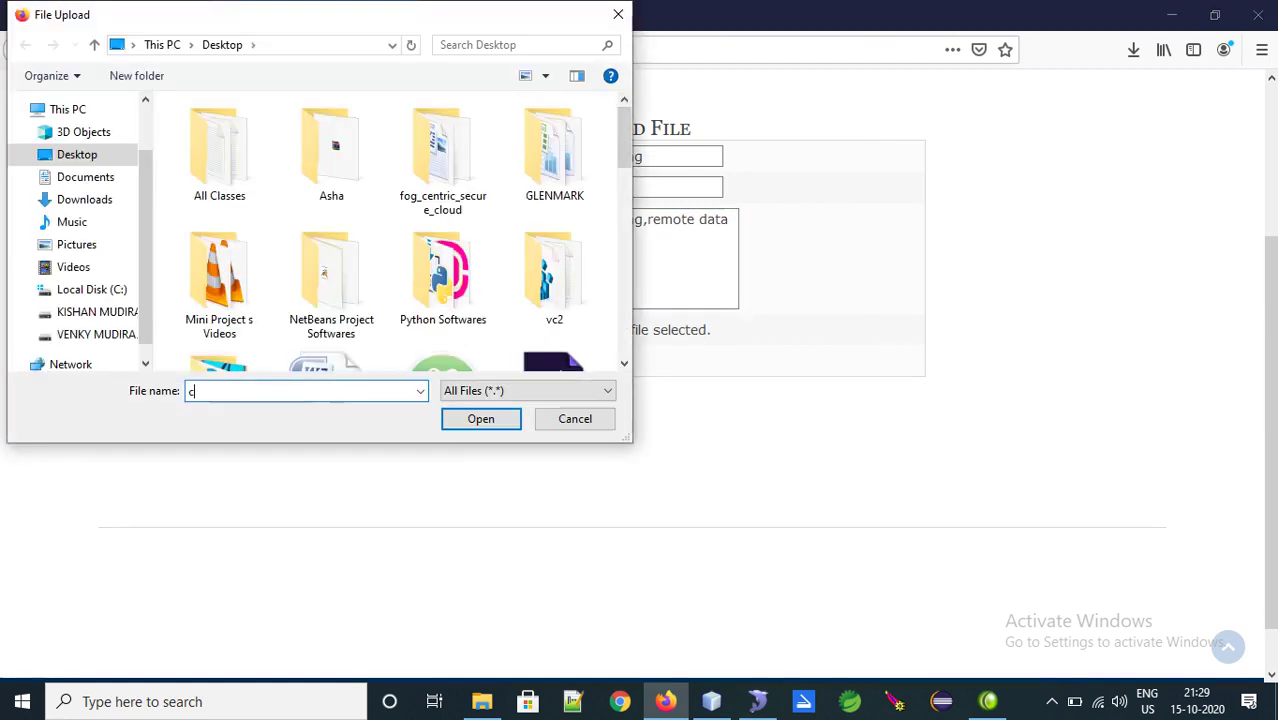
{"action": "type", "text": "lou"}
{"action": "key", "text": "Down"}
{"action": "key", "text": "Return"}
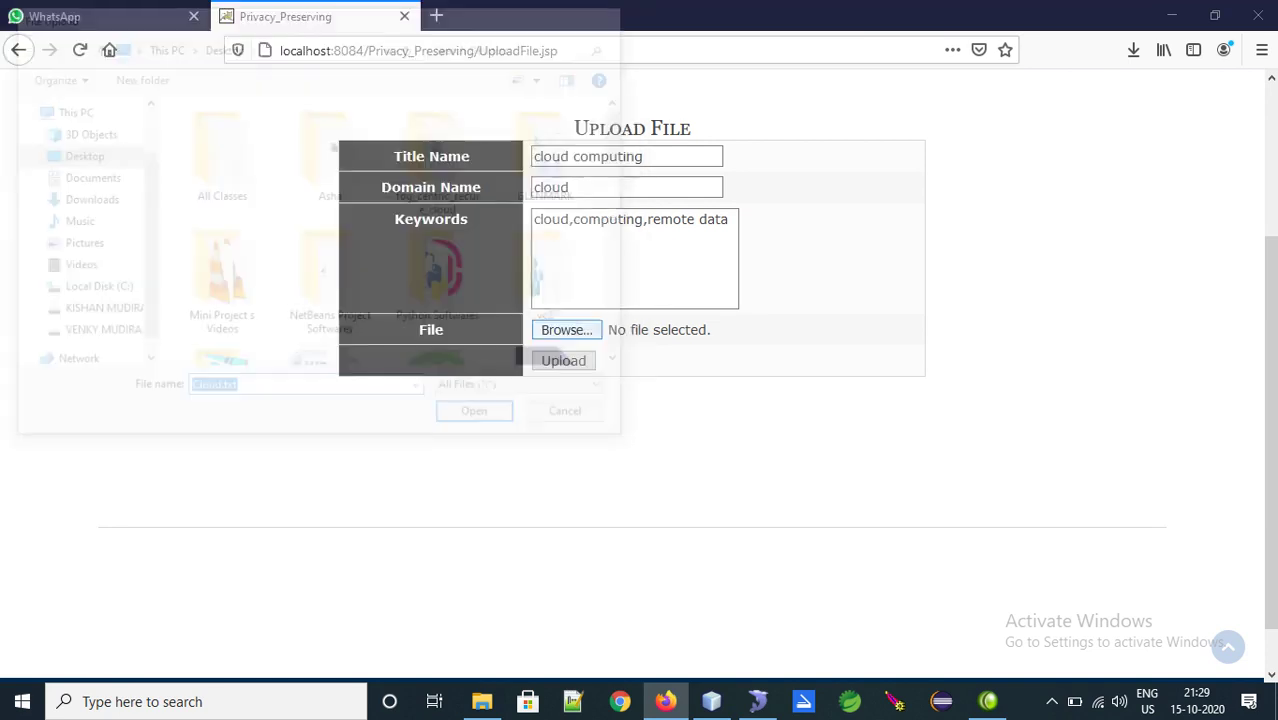
{"action": "left_click", "coordinate": [564, 362]}
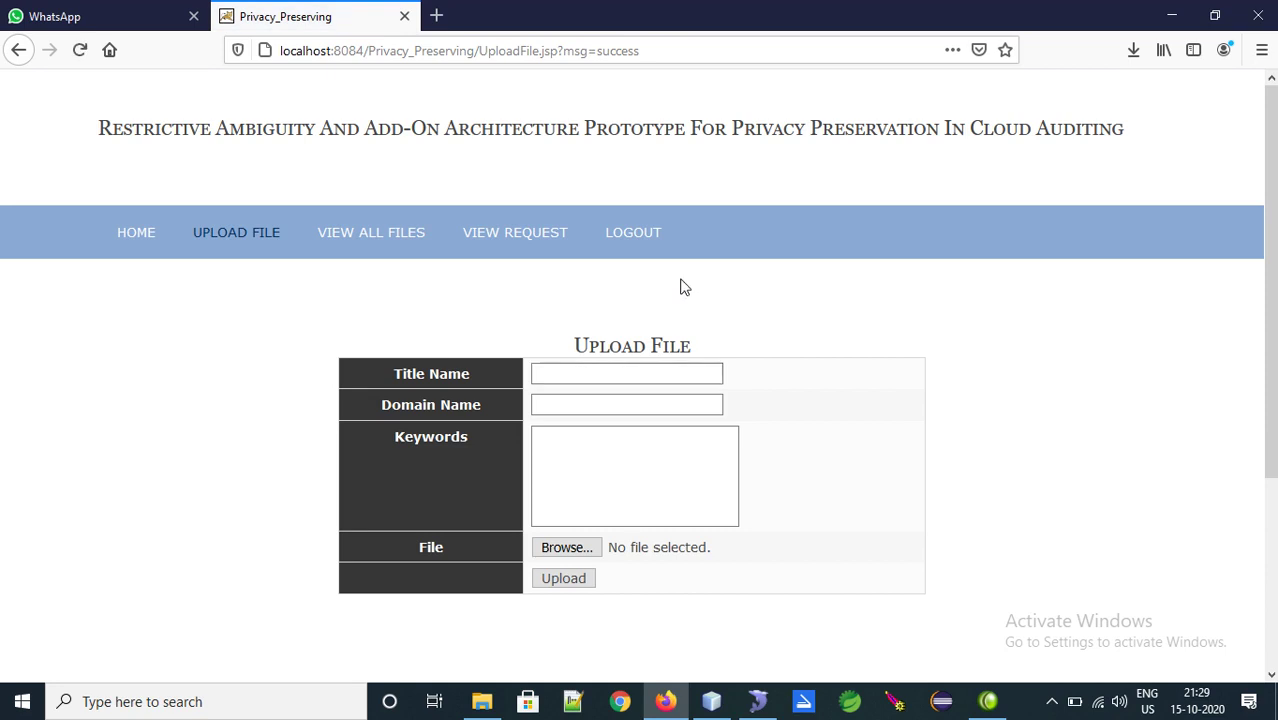
Check VIEW ALL FILES, where Cloud.txt is listed as article F42638 with its keywords and domain
{"action": "double_click", "coordinate": [617, 50]}
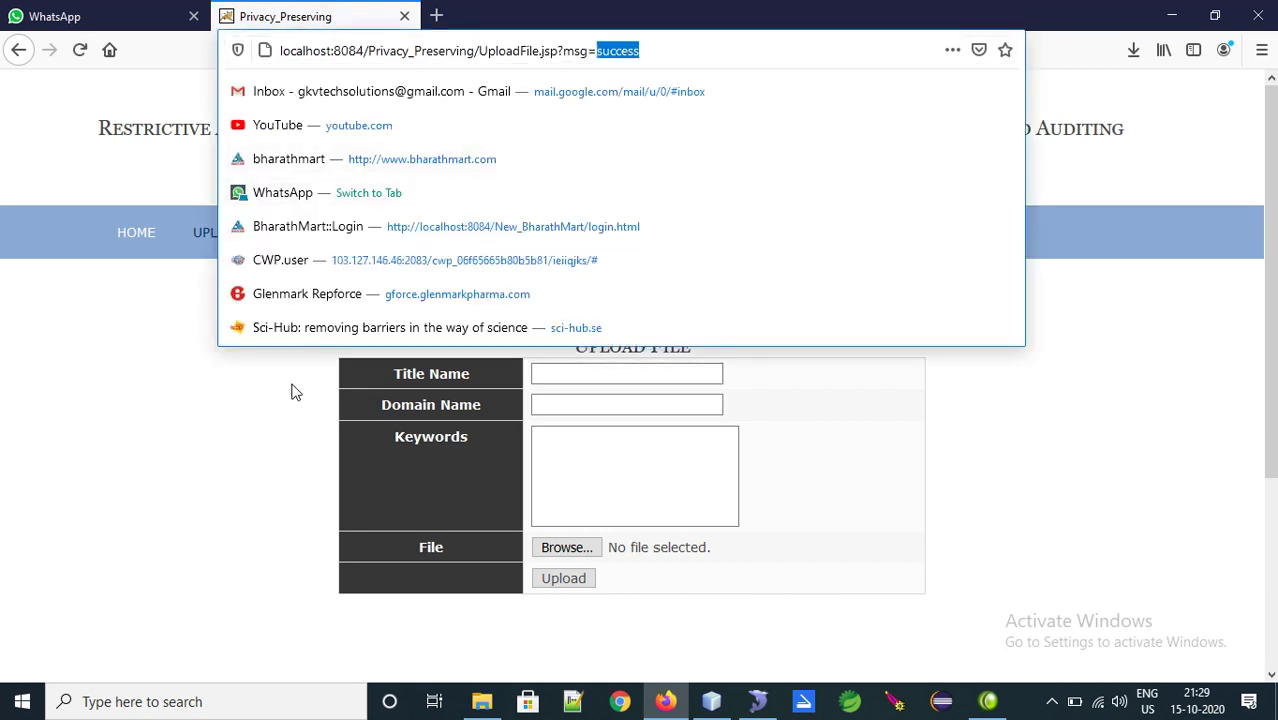
{"action": "left_click", "coordinate": [309, 359]}
{"action": "left_click", "coordinate": [381, 242]}
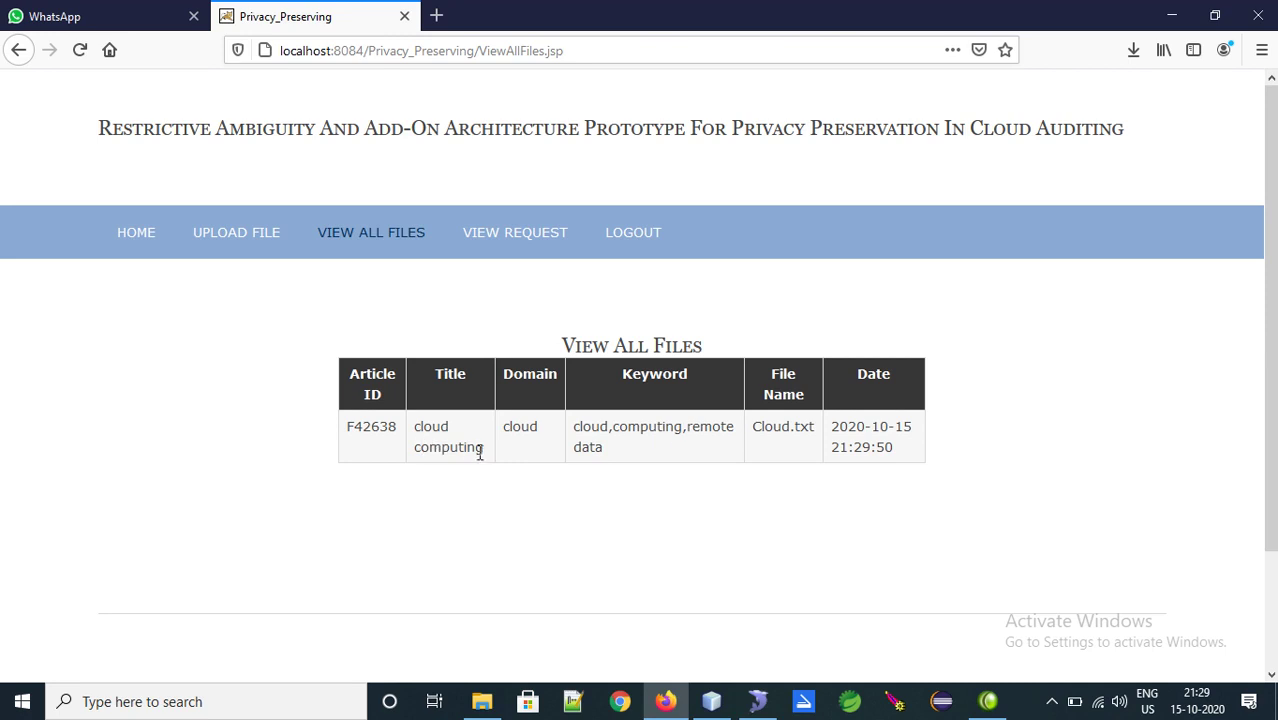
{"action": "left_click_drag", "start_coordinate": [480, 453], "coordinate": [339, 428]}
{"action": "left_click_drag", "start_coordinate": [647, 452], "coordinate": [522, 425]}
{"action": "left_click", "coordinate": [513, 410]}
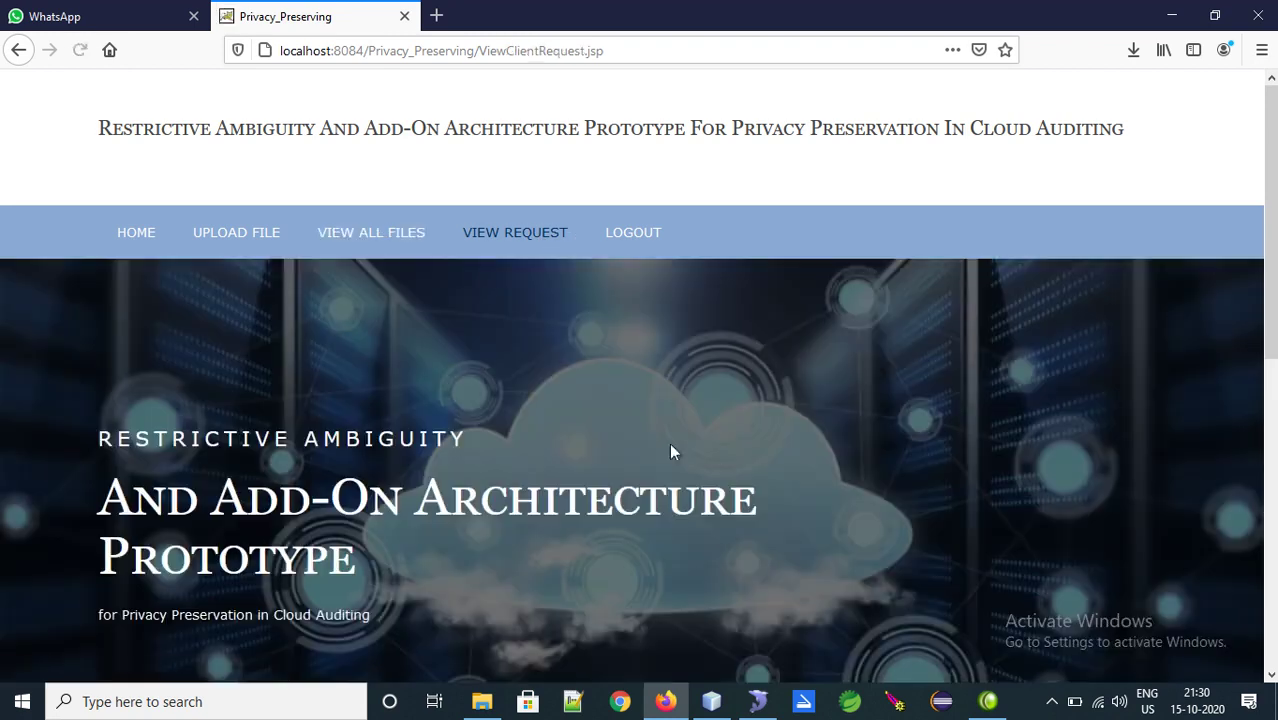
{"action": "scroll", "coordinate": [673, 449], "scroll_direction": "down", "scroll_amount": 5}
{"action": "left_click", "coordinate": [1228, 647]}
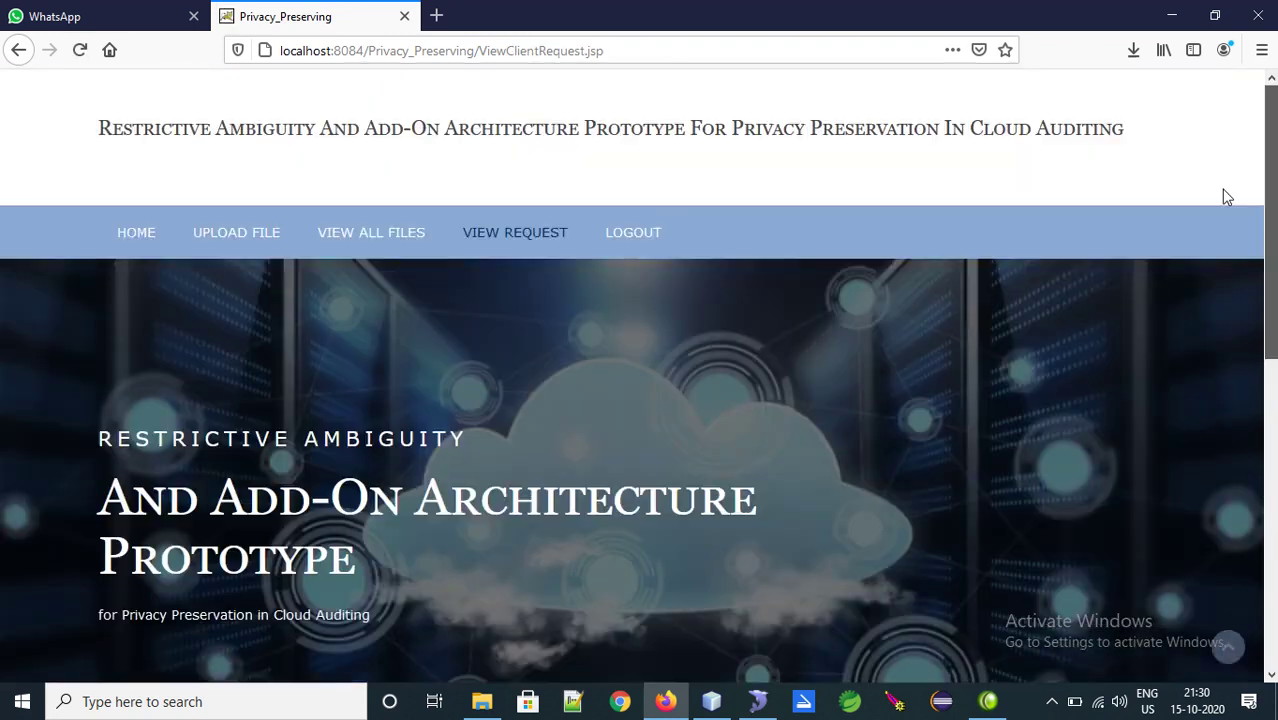
Log out of the owner side and sign in with the user's credentials on User Login
{"action": "left_click", "coordinate": [631, 234]}
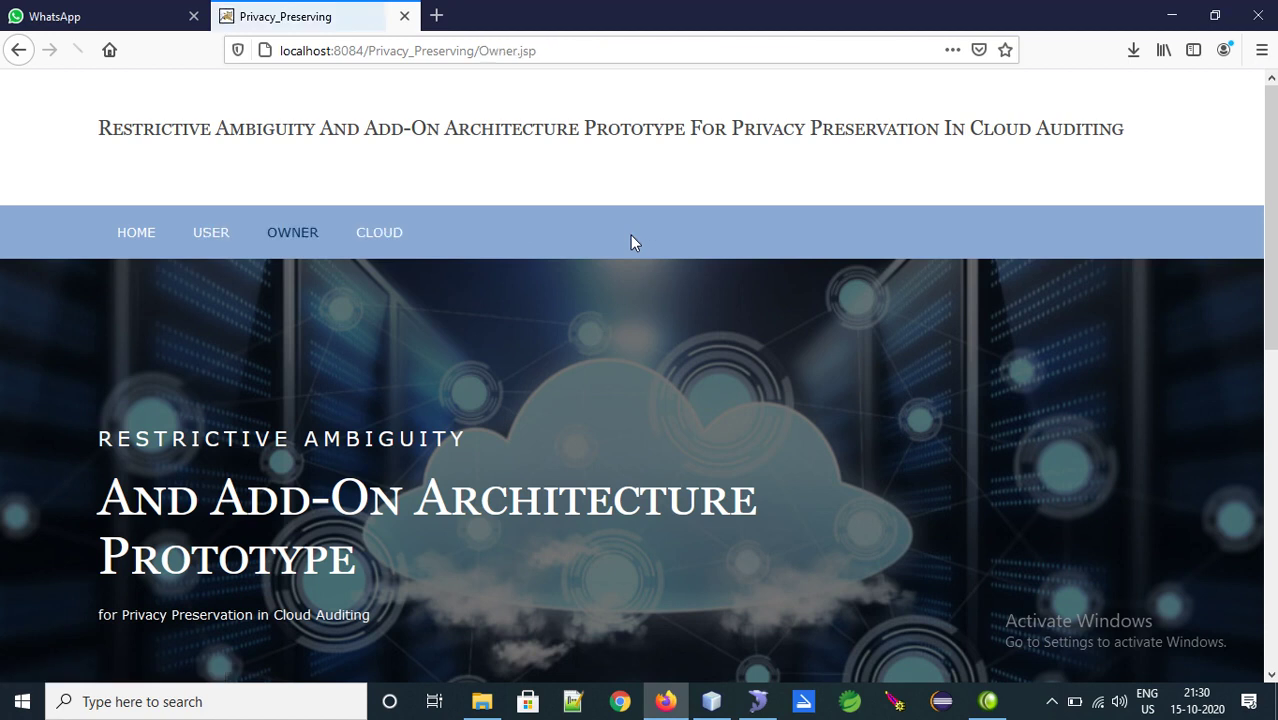
{"action": "left_click", "coordinate": [218, 238]}
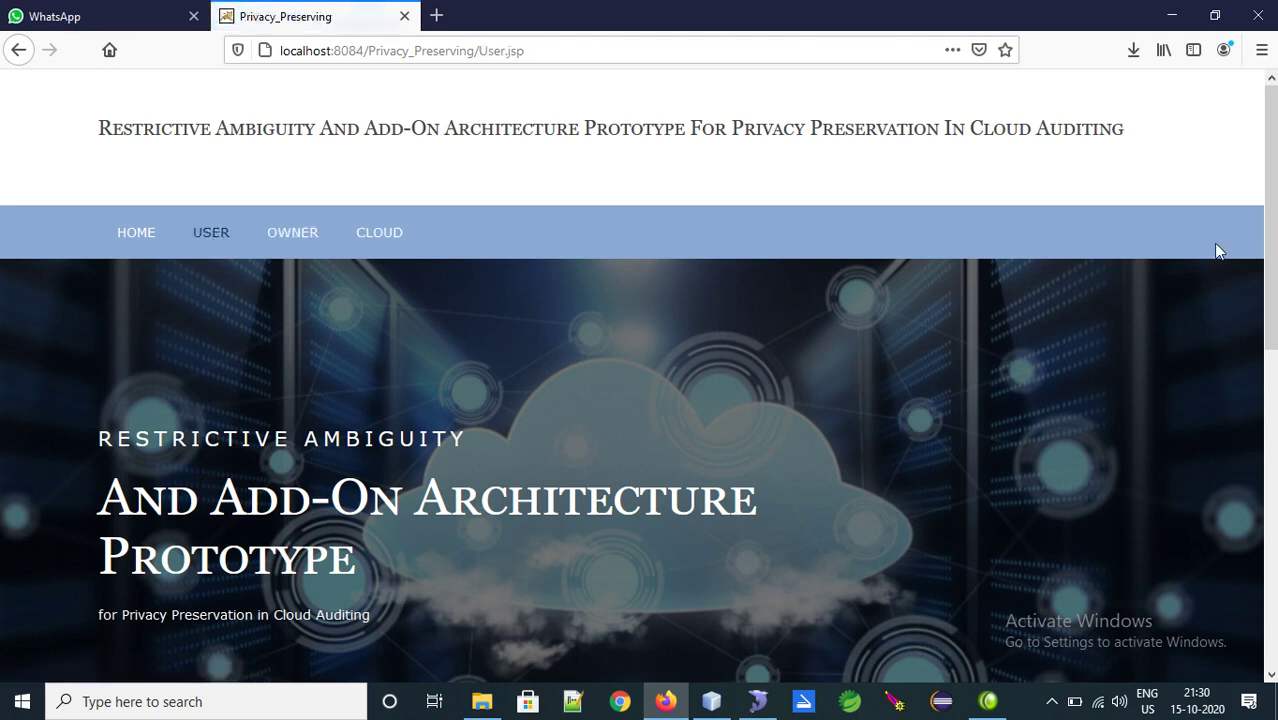
{"action": "scroll", "coordinate": [590, 320], "scroll_direction": "down", "scroll_amount": 10}
{"action": "left_click", "coordinate": [556, 250]}
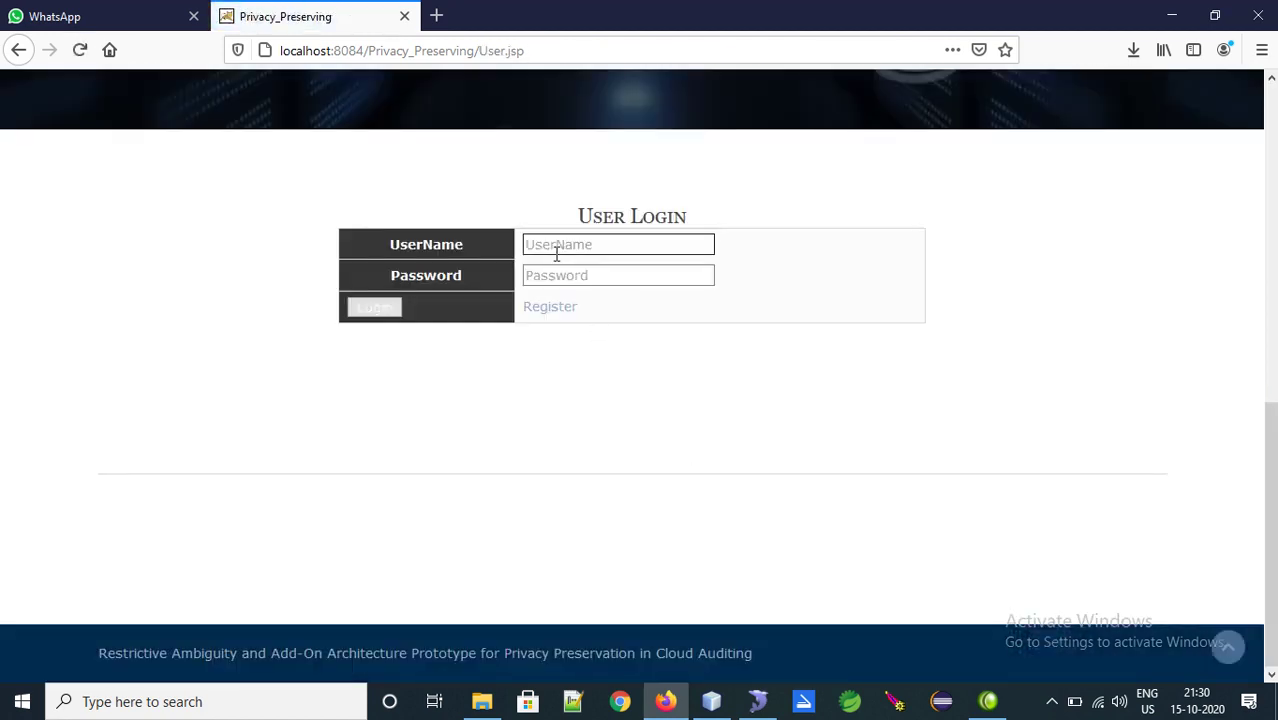
{"action": "type", "text": "useruser"}
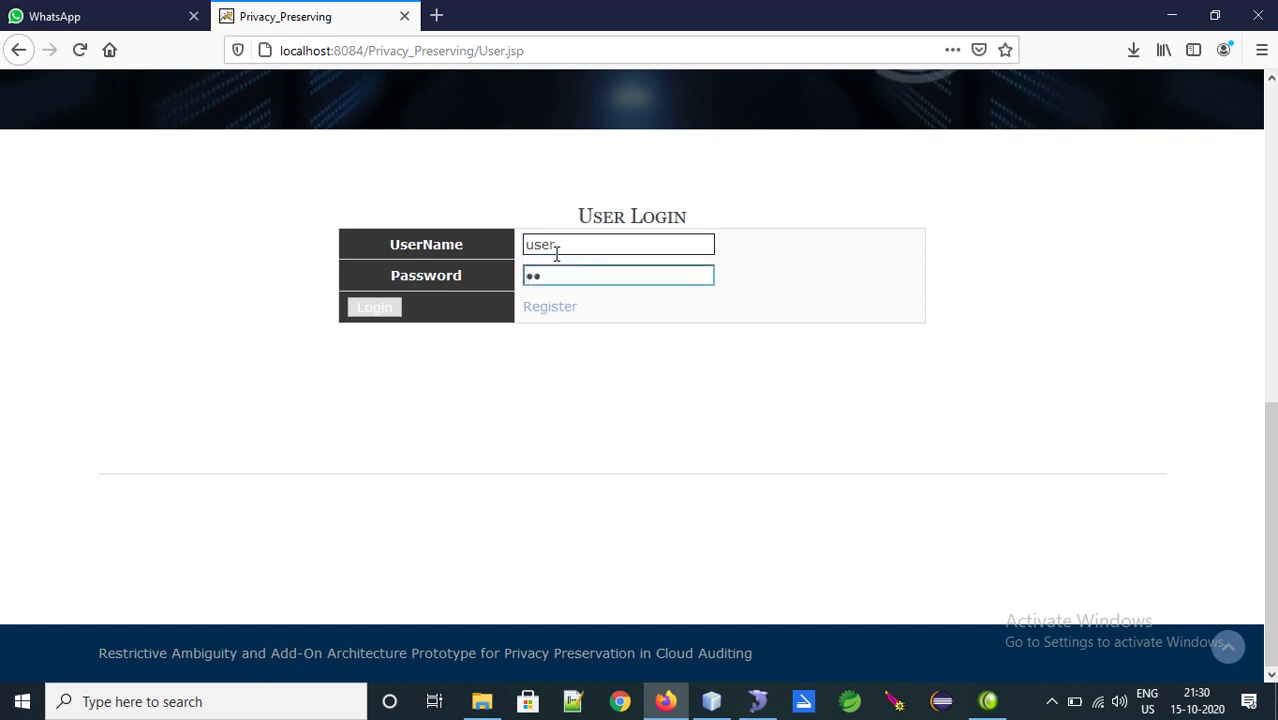
{"action": "key", "text": "Return"}
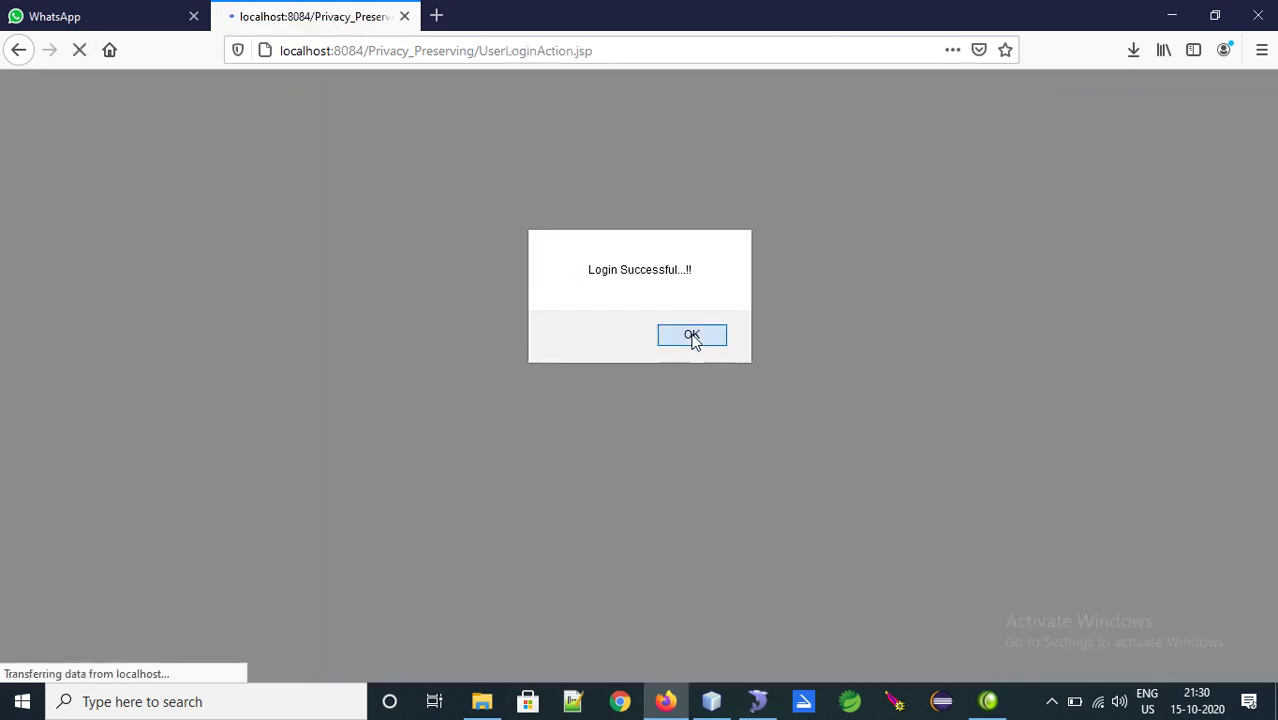
{"action": "left_click", "coordinate": [690, 336]}
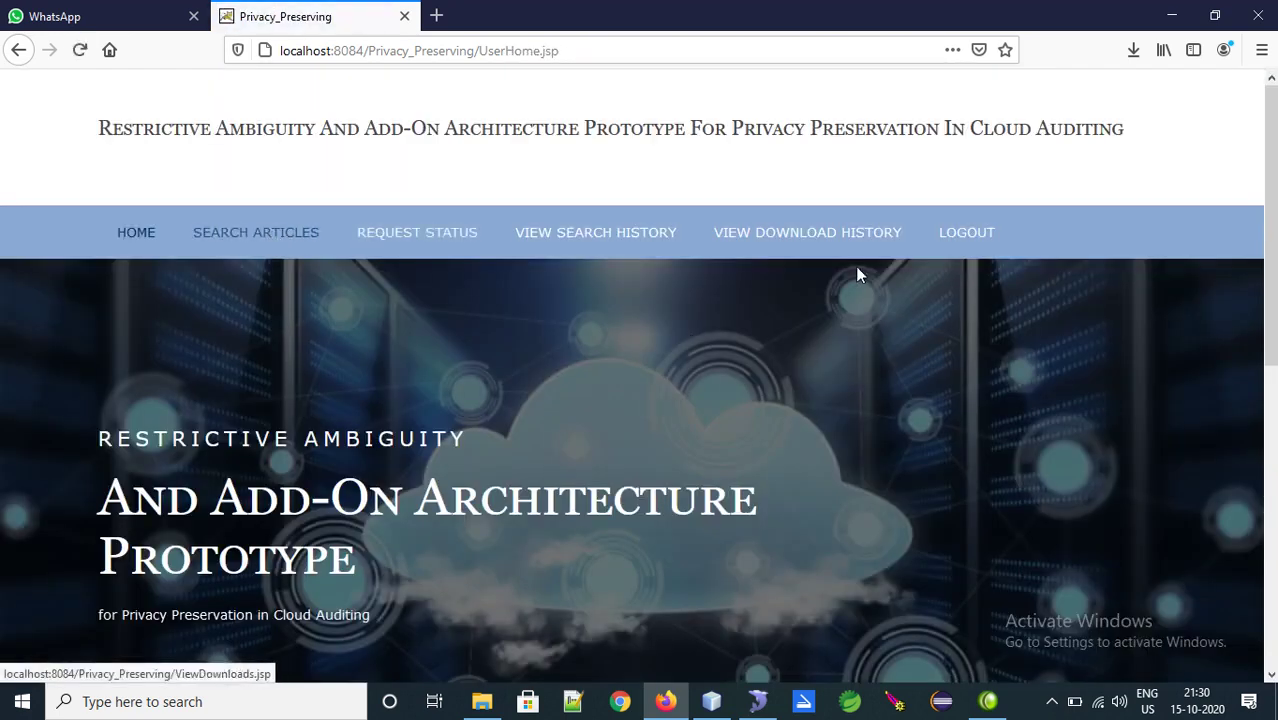
Search the articles for the keyword 'cloud'
{"action": "left_click", "coordinate": [250, 238]}
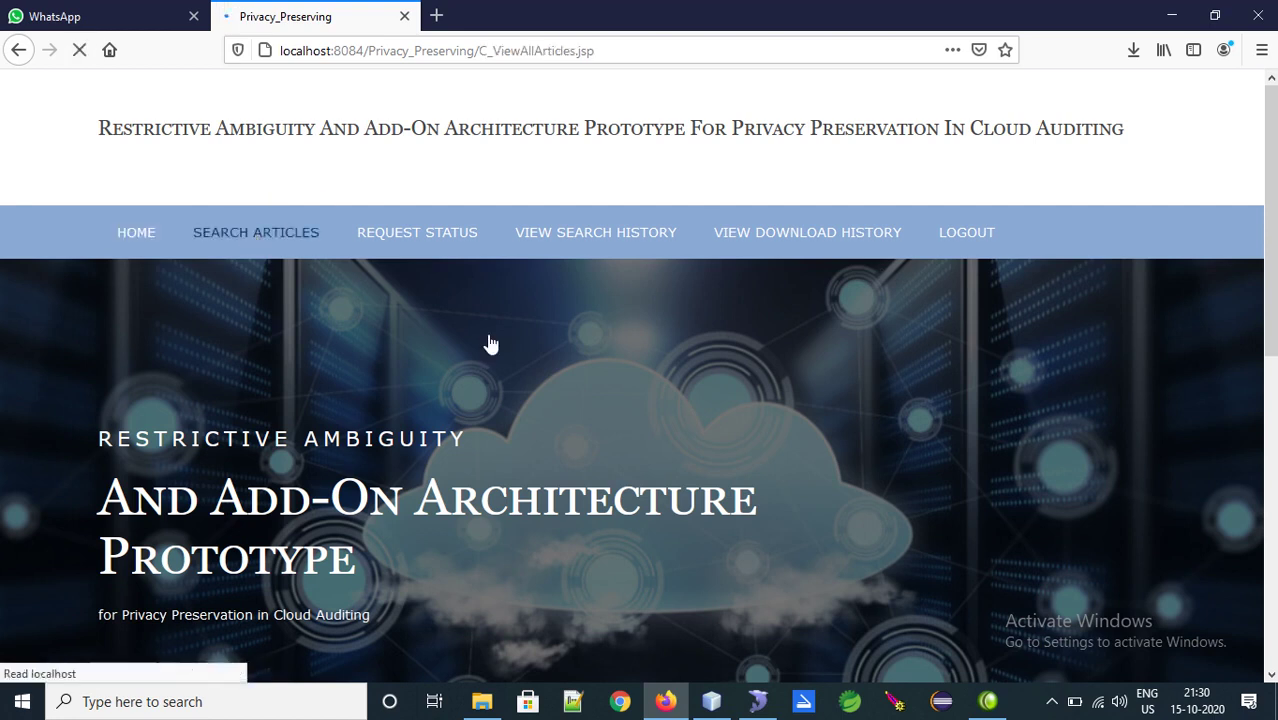
{"action": "scroll", "coordinate": [819, 374], "scroll_direction": "down", "scroll_amount": 5}
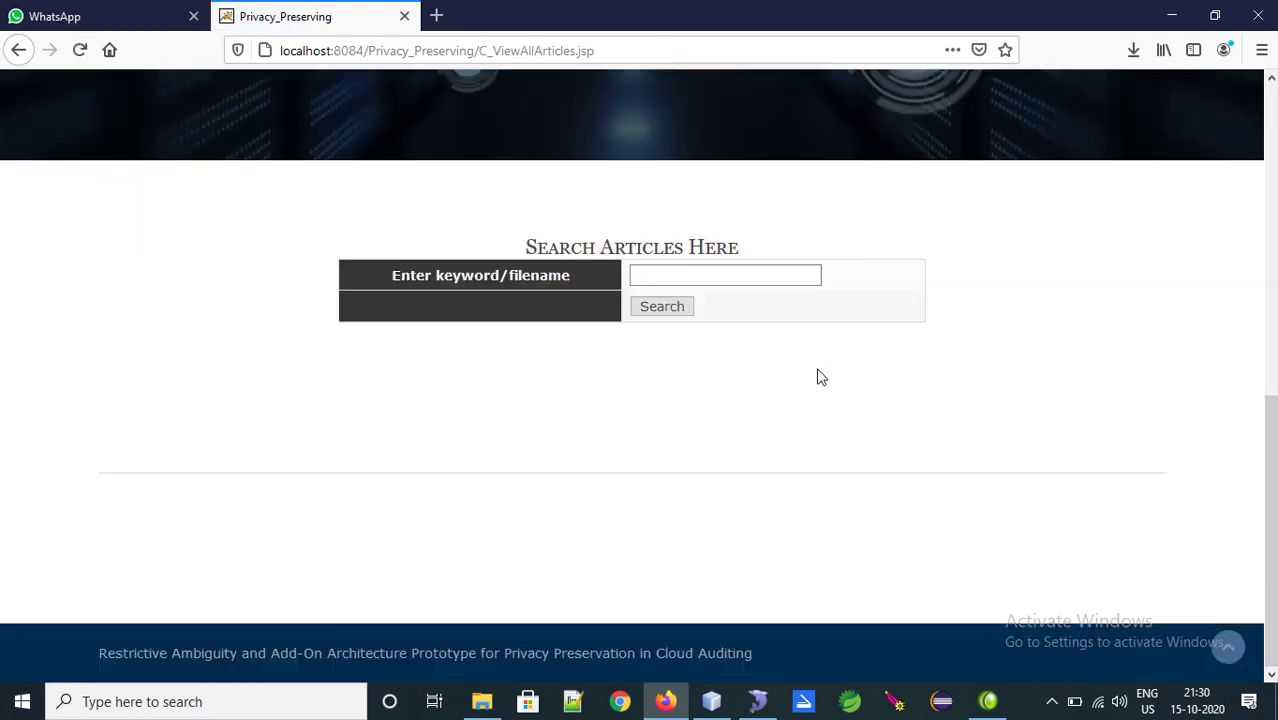
{"action": "left_click", "coordinate": [688, 278]}
{"action": "type", "text": "cloud"}
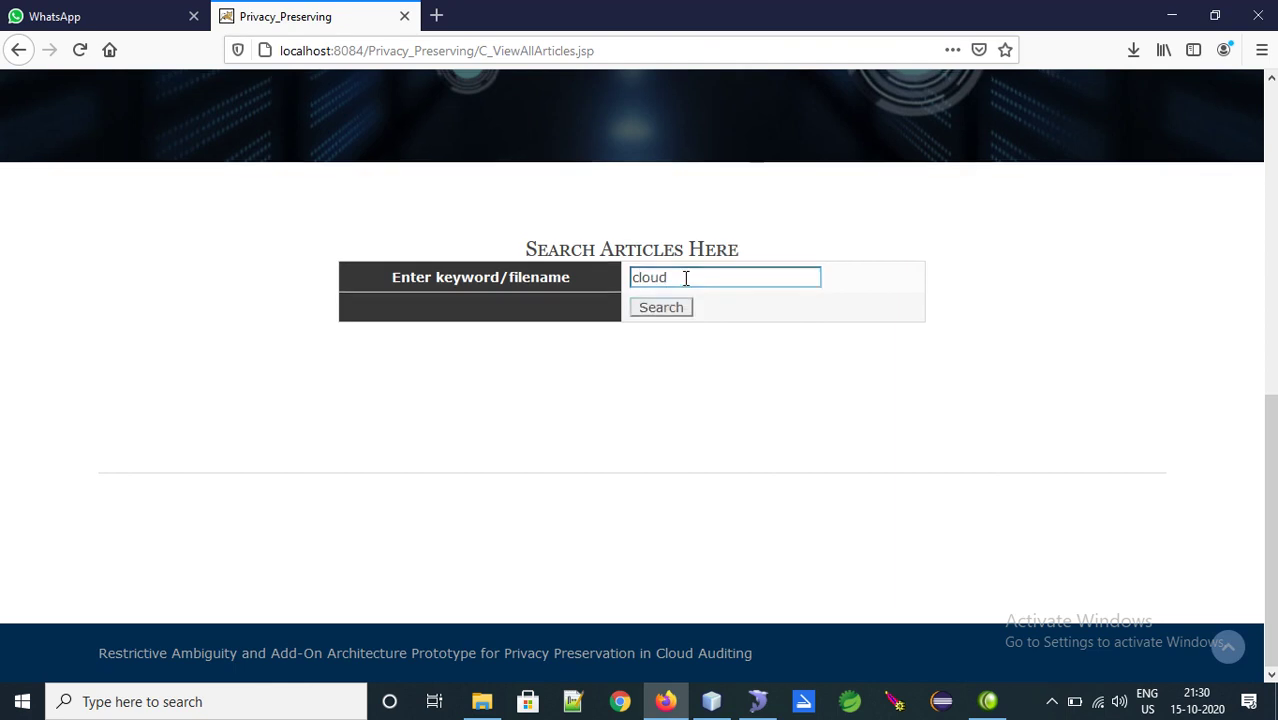
{"action": "key", "text": "Return"}
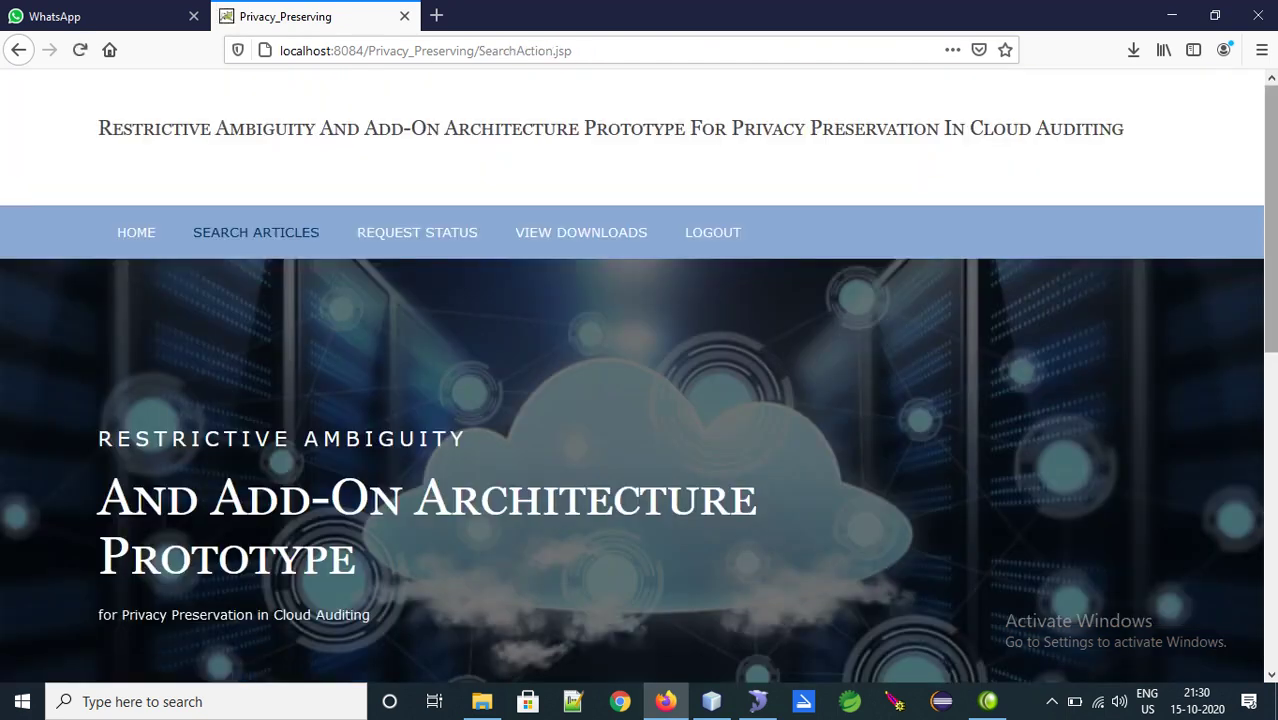
{"action": "scroll", "coordinate": [1270, 618], "scroll_direction": "down", "scroll_amount": 7}
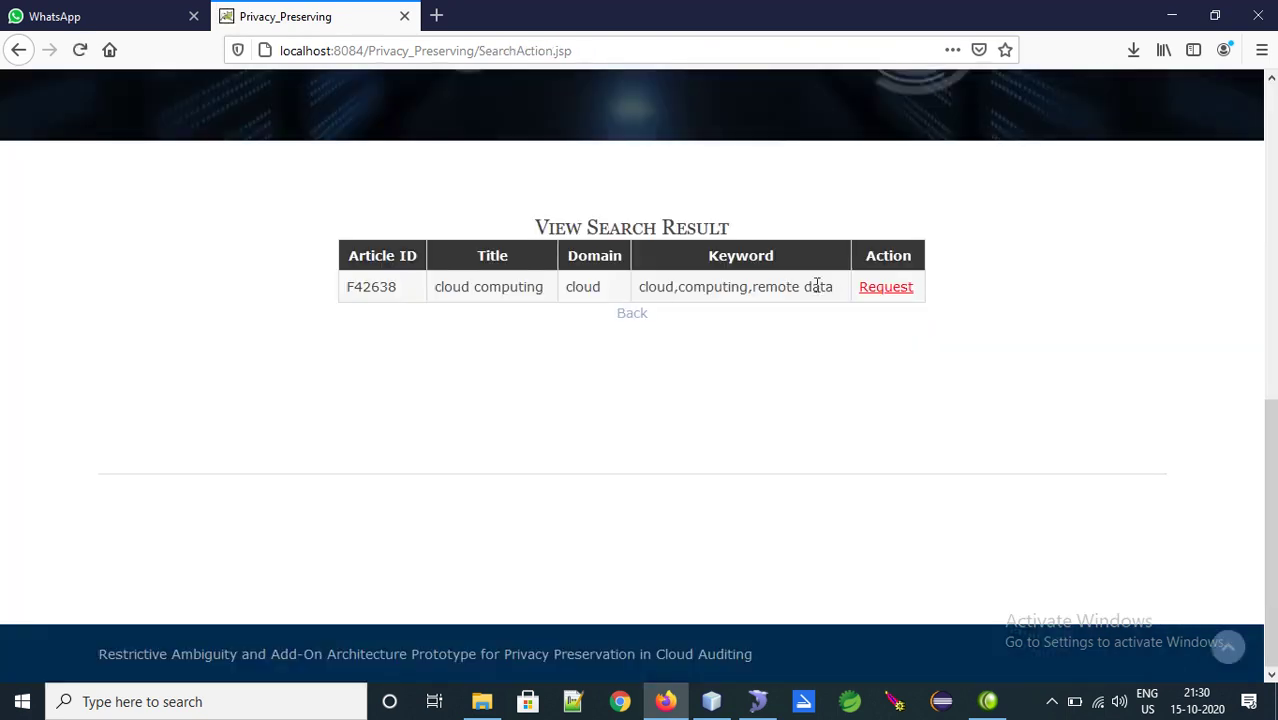
Search again for 'data' and highlight the bigdata and remote data keywords in the results
{"action": "left_click", "coordinate": [641, 318]}
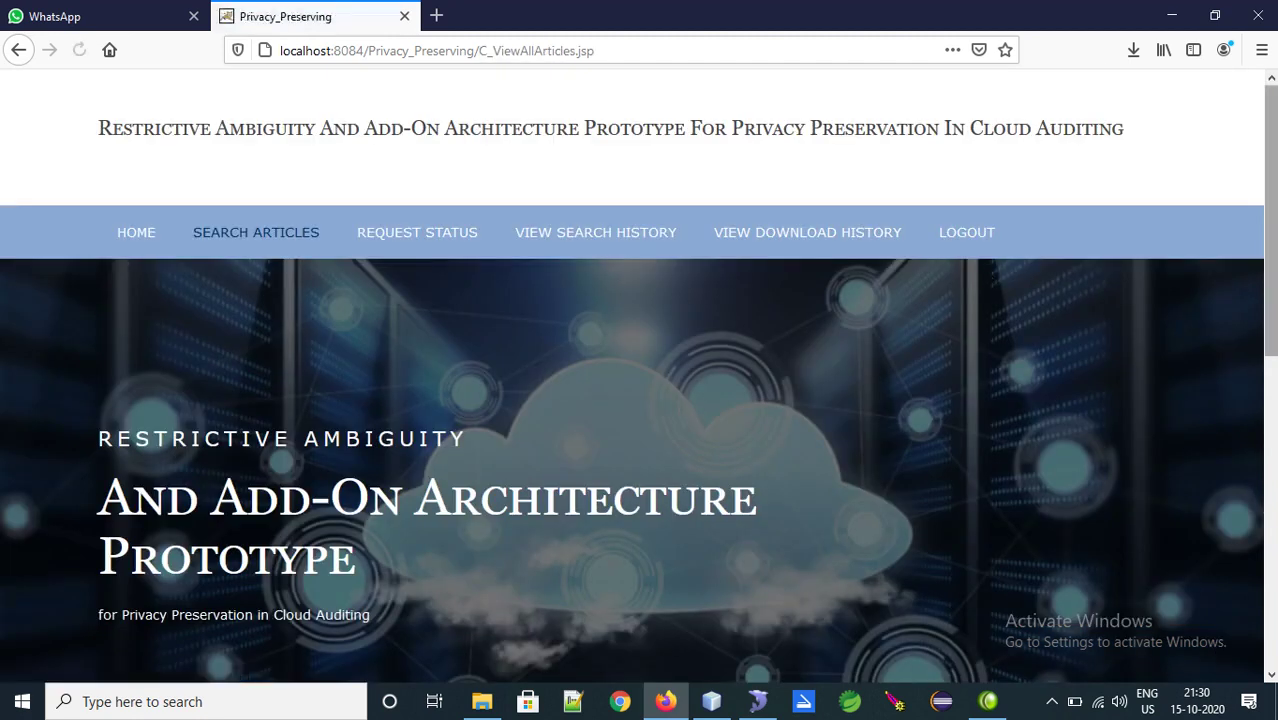
{"action": "scroll", "coordinate": [982, 268], "scroll_direction": "down", "scroll_amount": 2}
{"action": "scroll", "coordinate": [680, 450], "scroll_direction": "down", "scroll_amount": 4}
{"action": "left_click", "coordinate": [689, 440]}
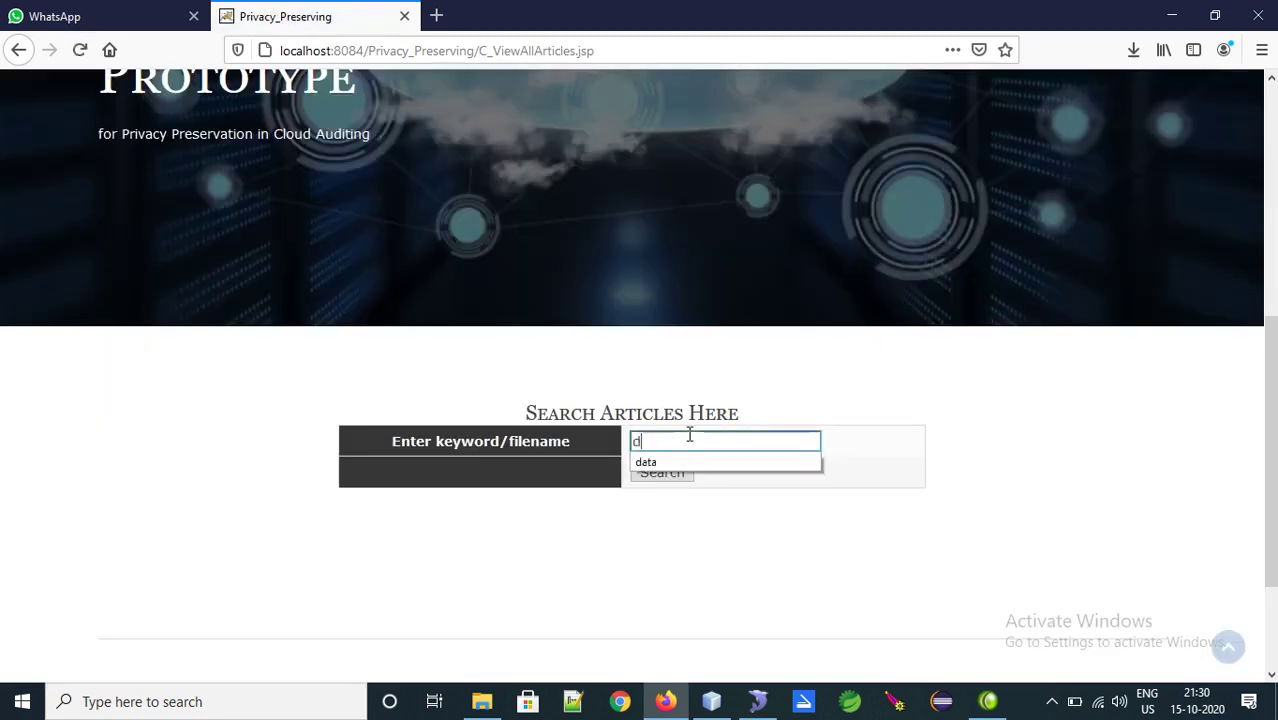
{"action": "type", "text": "data"}
{"action": "key", "text": "Return"}
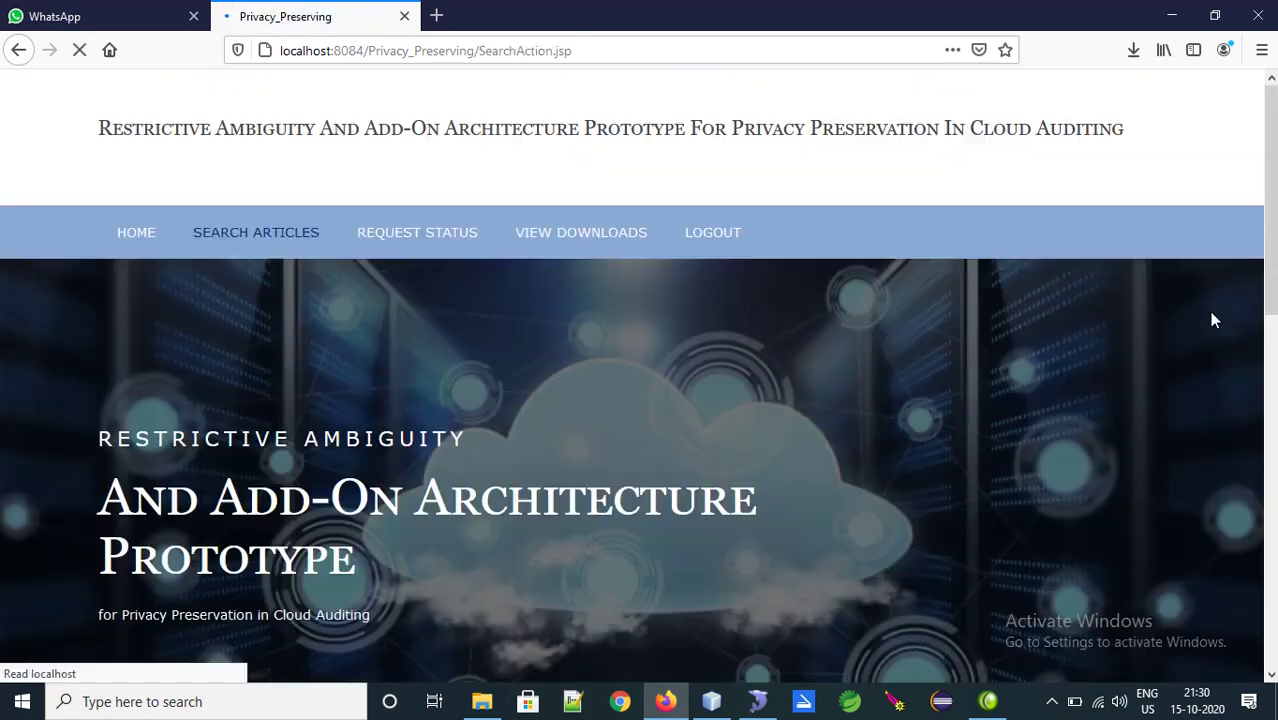
{"action": "left_click_drag", "start_coordinate": [1268, 305], "coordinate": [1261, 591]}
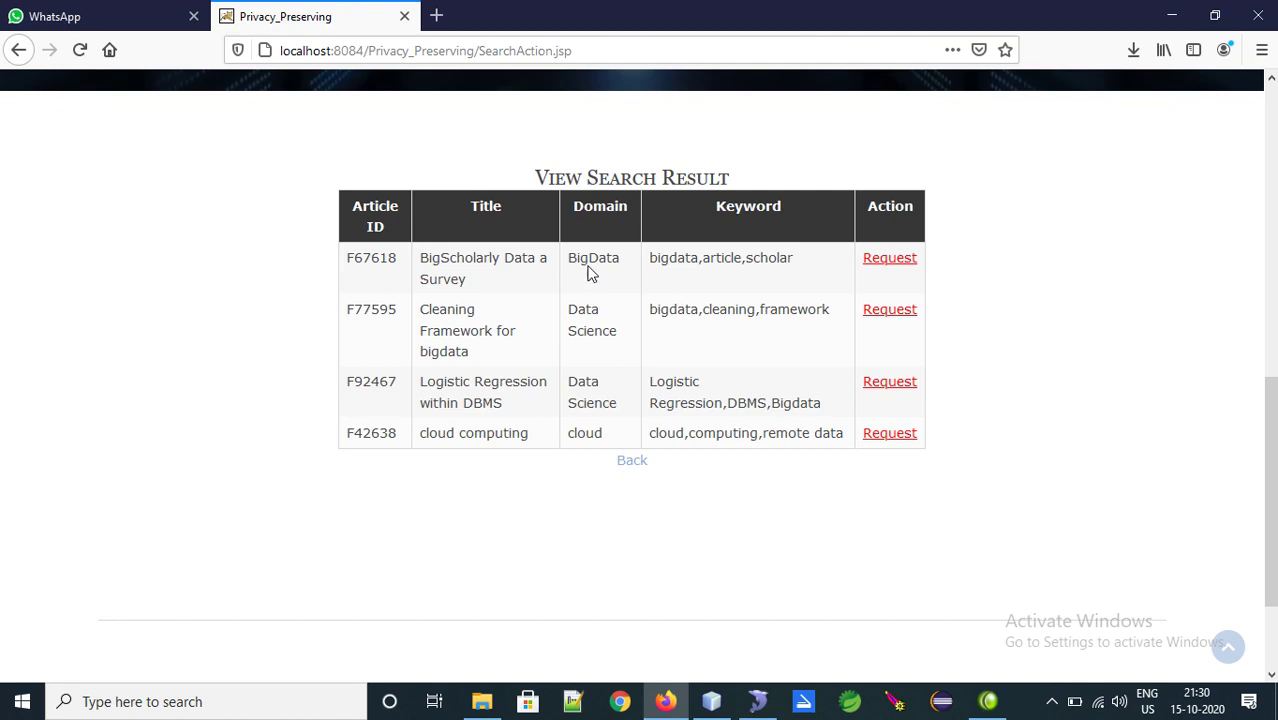
{"action": "left_click_drag", "start_coordinate": [804, 427], "coordinate": [818, 431]}
{"action": "double_click", "coordinate": [808, 402]}
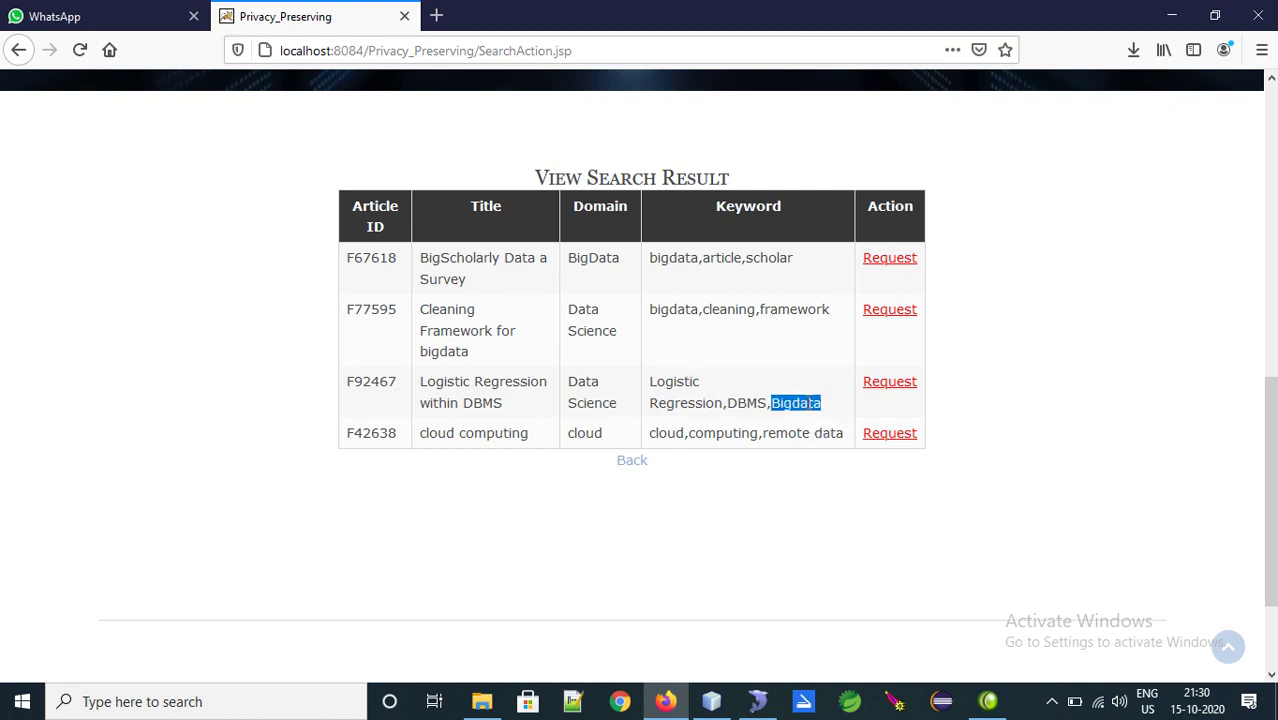
{"action": "double_click", "coordinate": [679, 307]}
{"action": "double_click", "coordinate": [685, 258]}
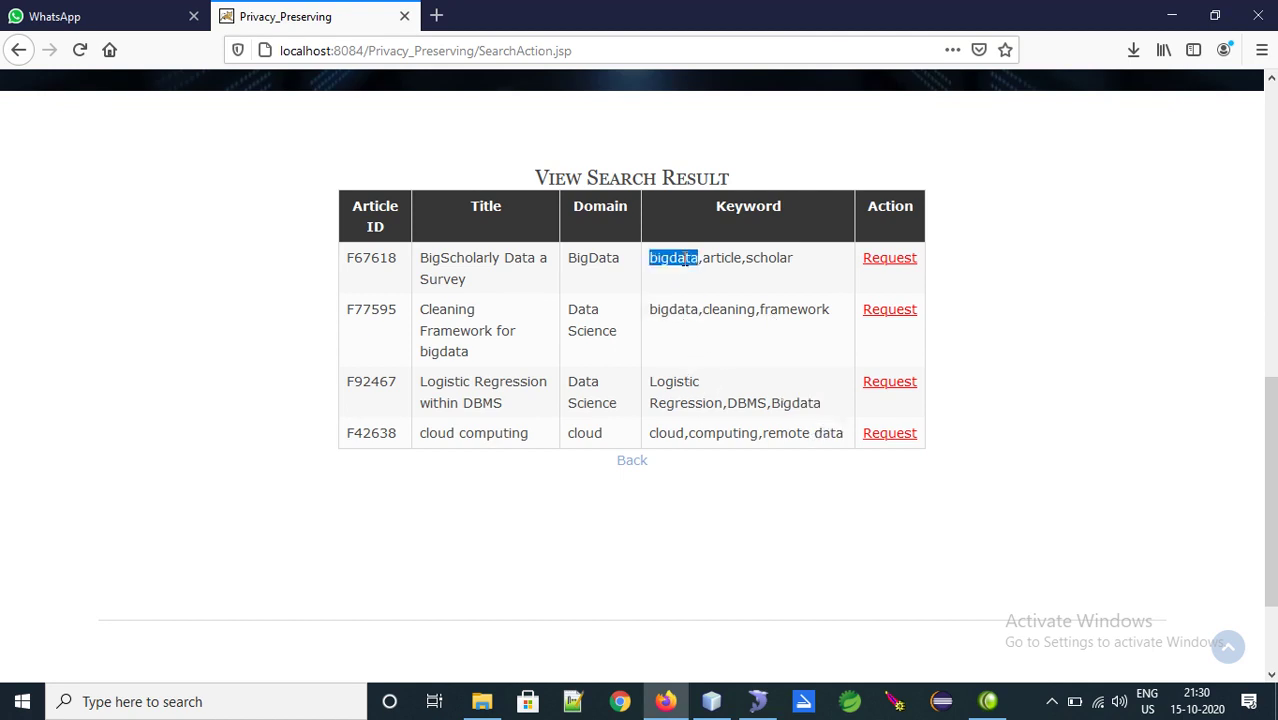
Return to the article search page and search for 'cloud' once more
{"action": "left_click", "coordinate": [630, 461]}
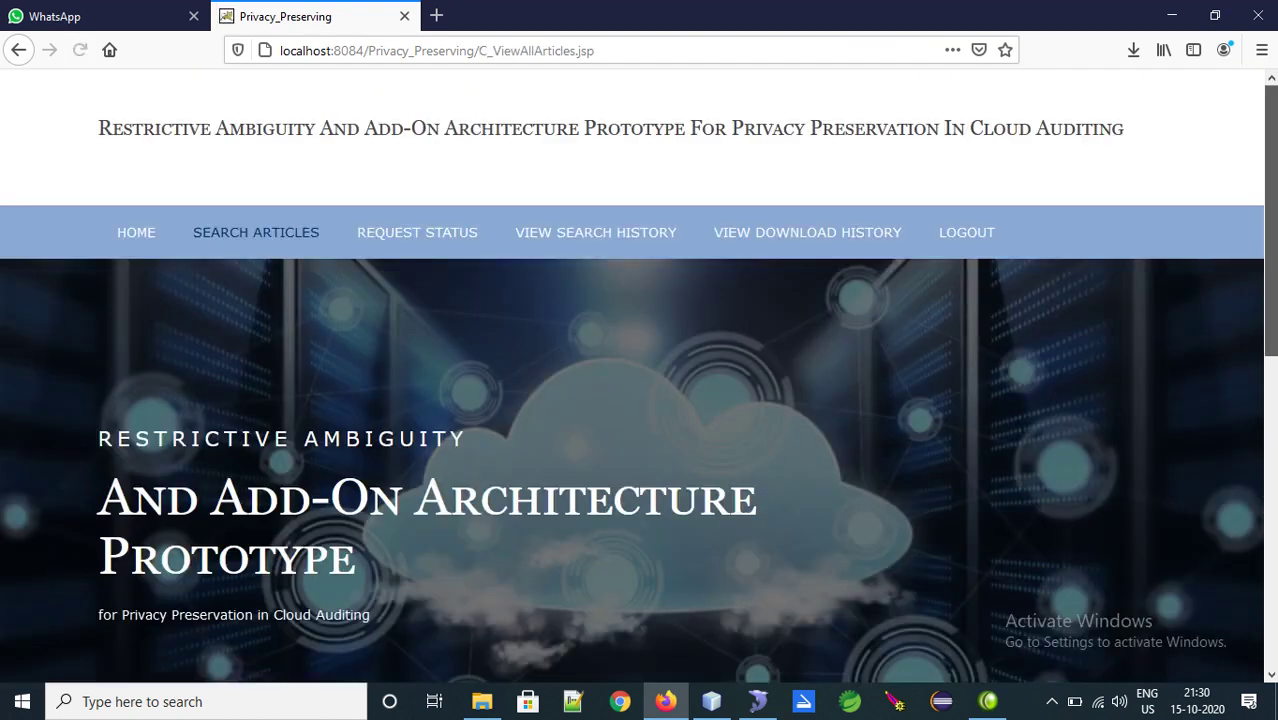
{"action": "left_click_drag", "start_coordinate": [1268, 273], "coordinate": [1268, 453]}
{"action": "left_click", "coordinate": [676, 547]}
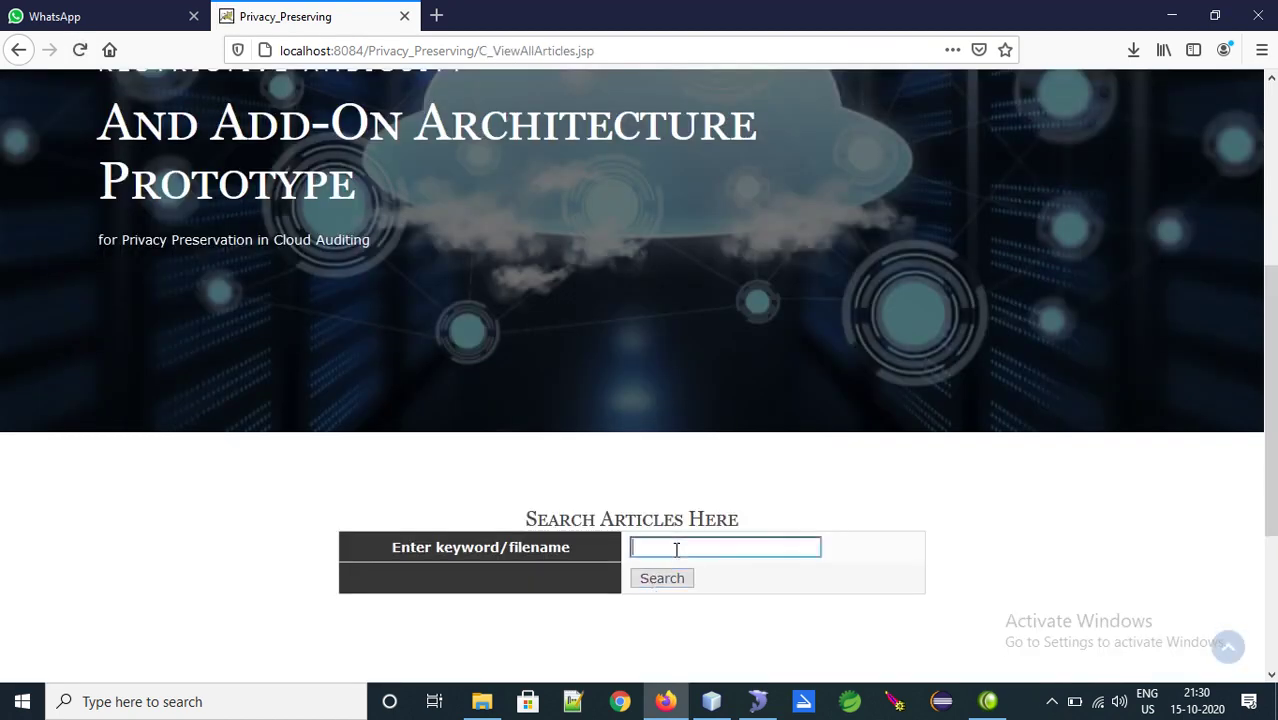
{"action": "key", "text": "Return"}
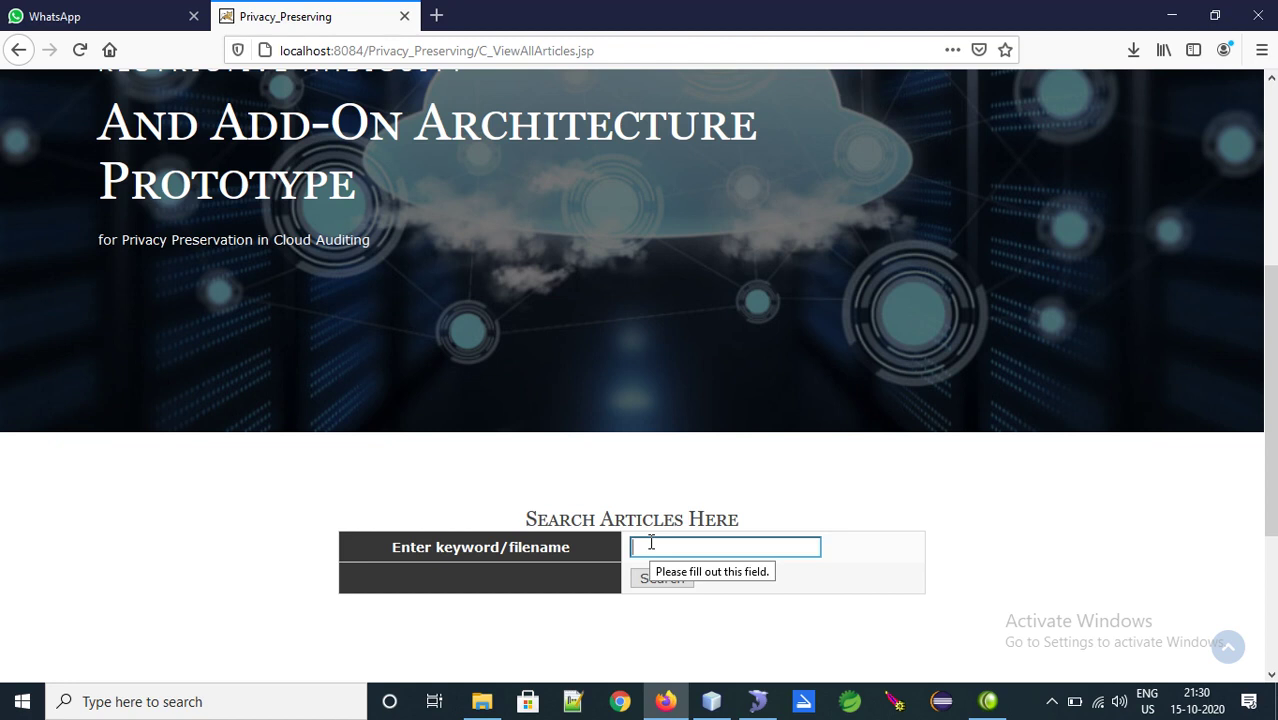
{"action": "type", "text": "clou"}
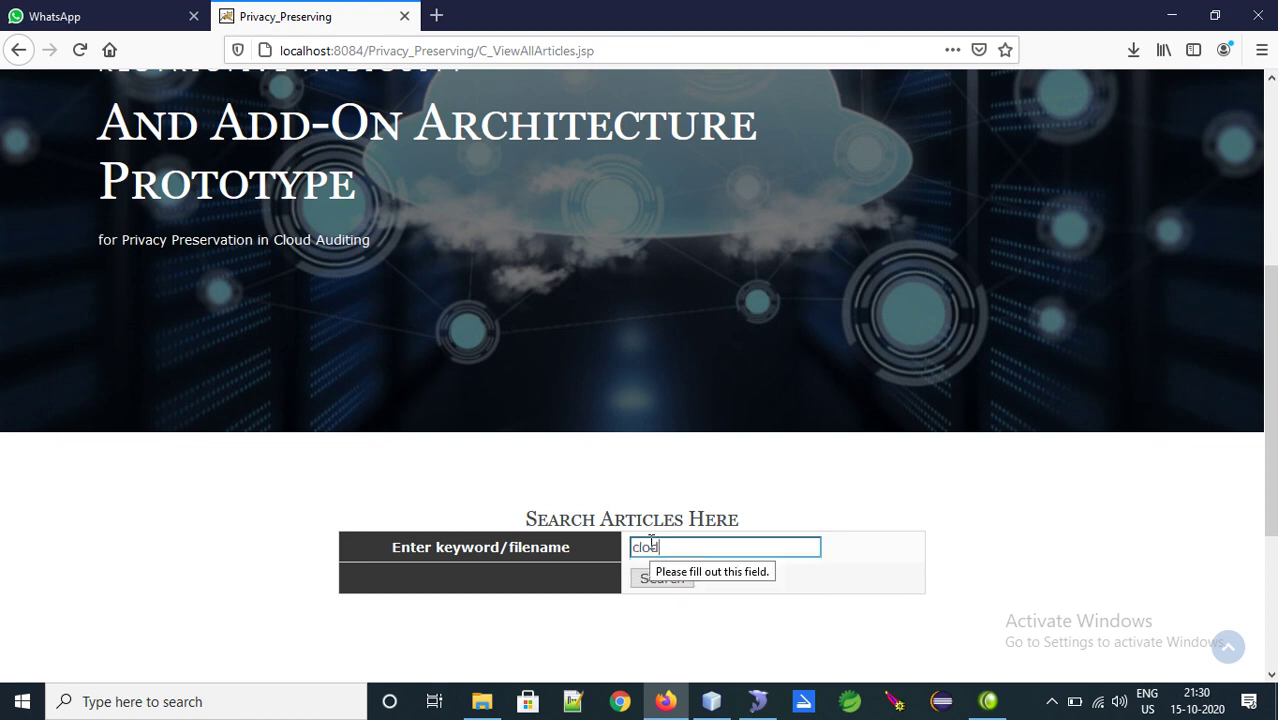
{"action": "key", "text": "BackSpace"}
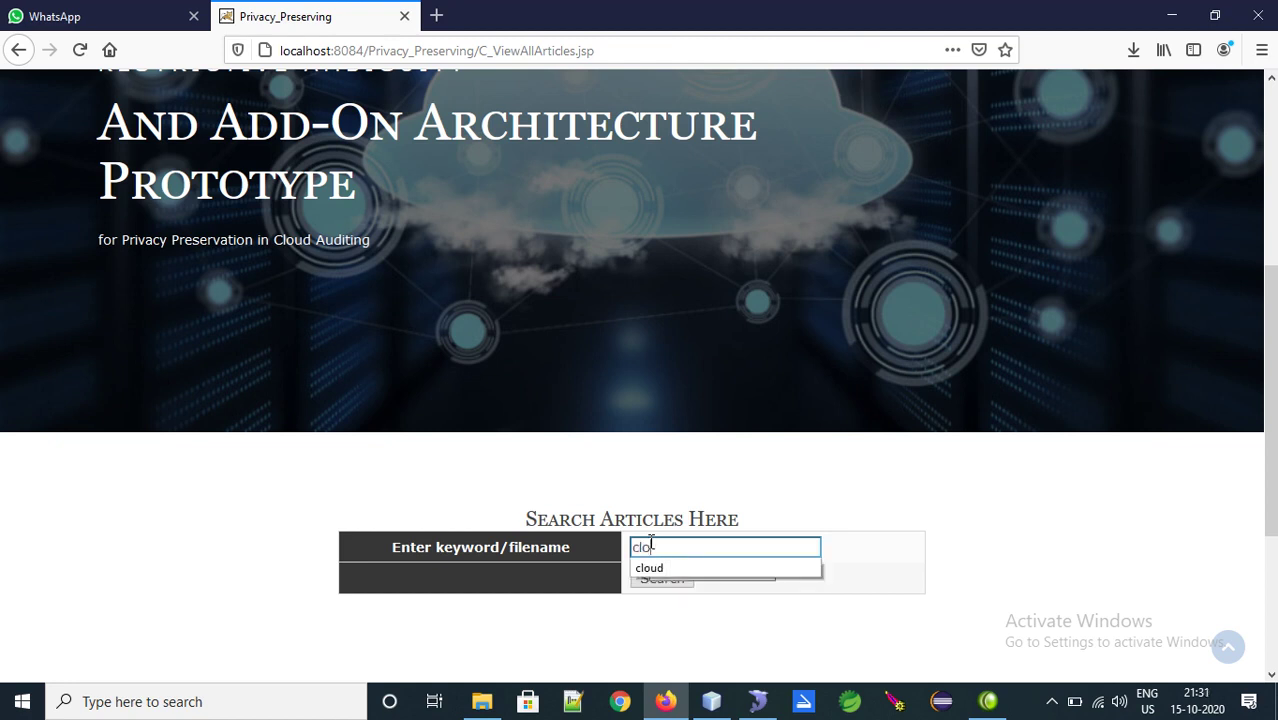
{"action": "left_click", "coordinate": [650, 567]}
{"action": "left_click", "coordinate": [660, 580]}
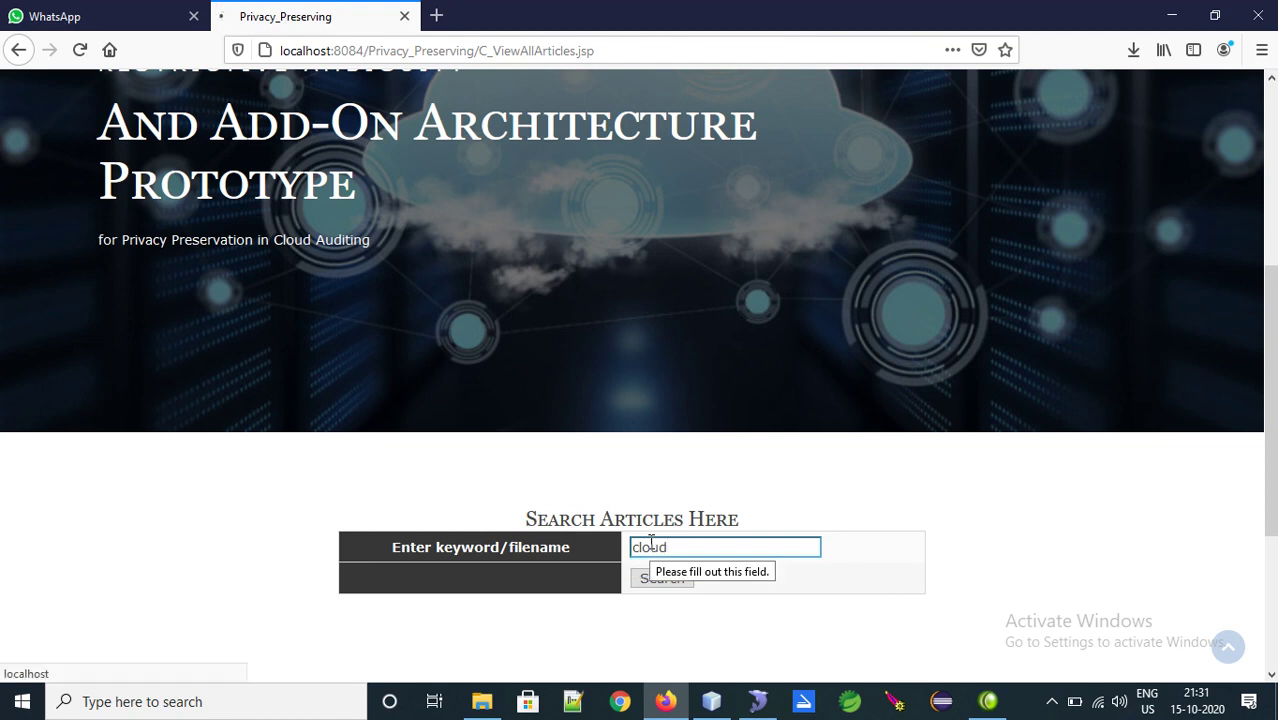
{"action": "scroll", "coordinate": [760, 450], "scroll_direction": "down", "scroll_amount": 10}
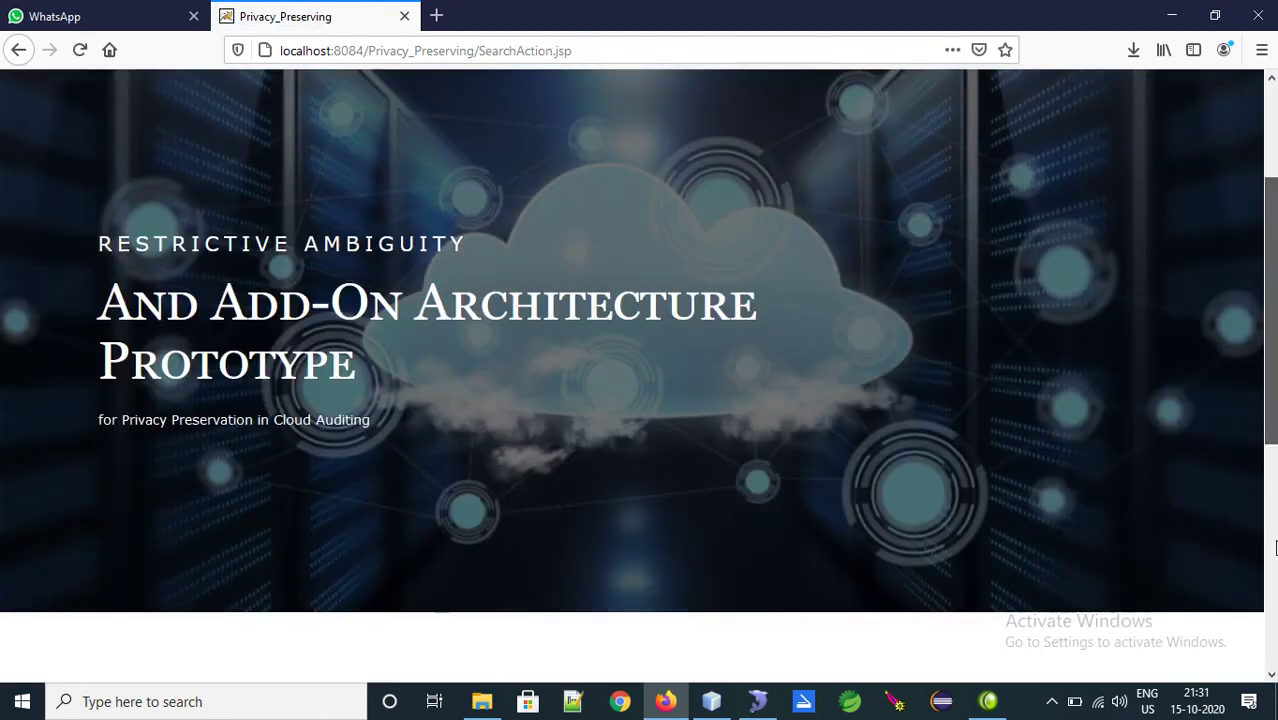
Send a request for the found article F42638 and dismiss the Request Sent confirmation
{"action": "left_click", "coordinate": [885, 288]}
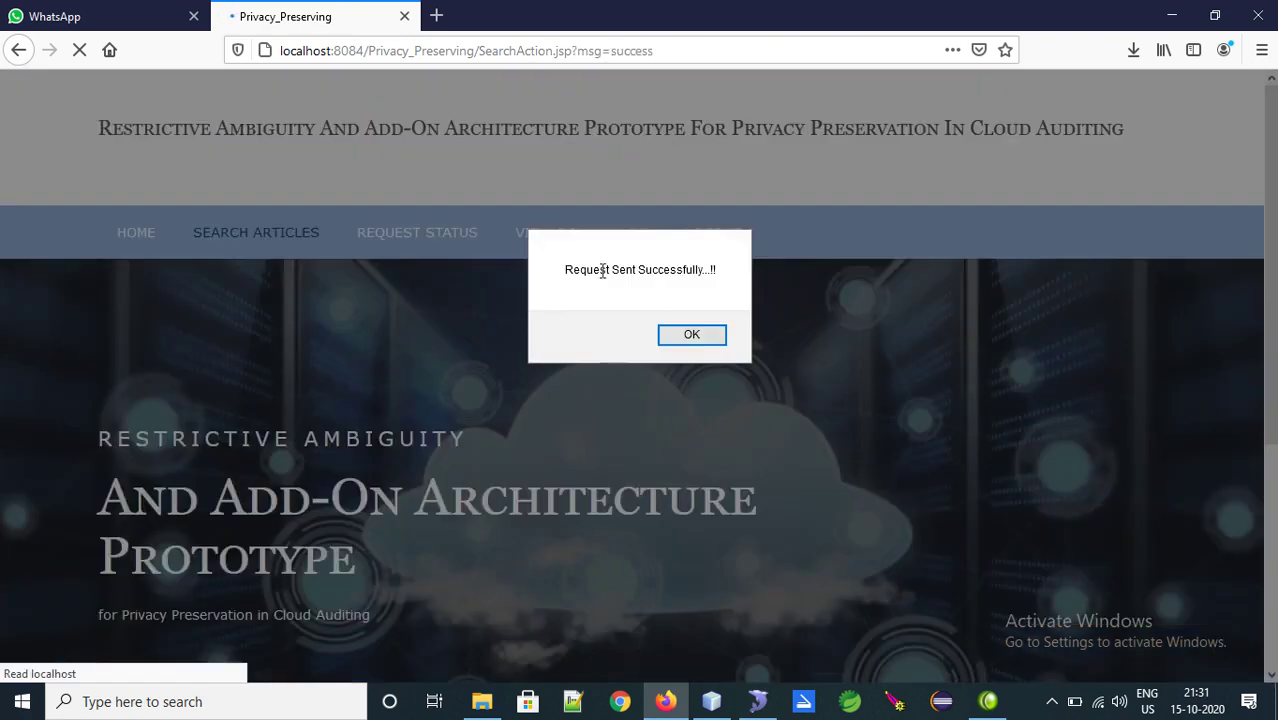
{"action": "left_click_drag", "start_coordinate": [600, 268], "coordinate": [722, 280]}
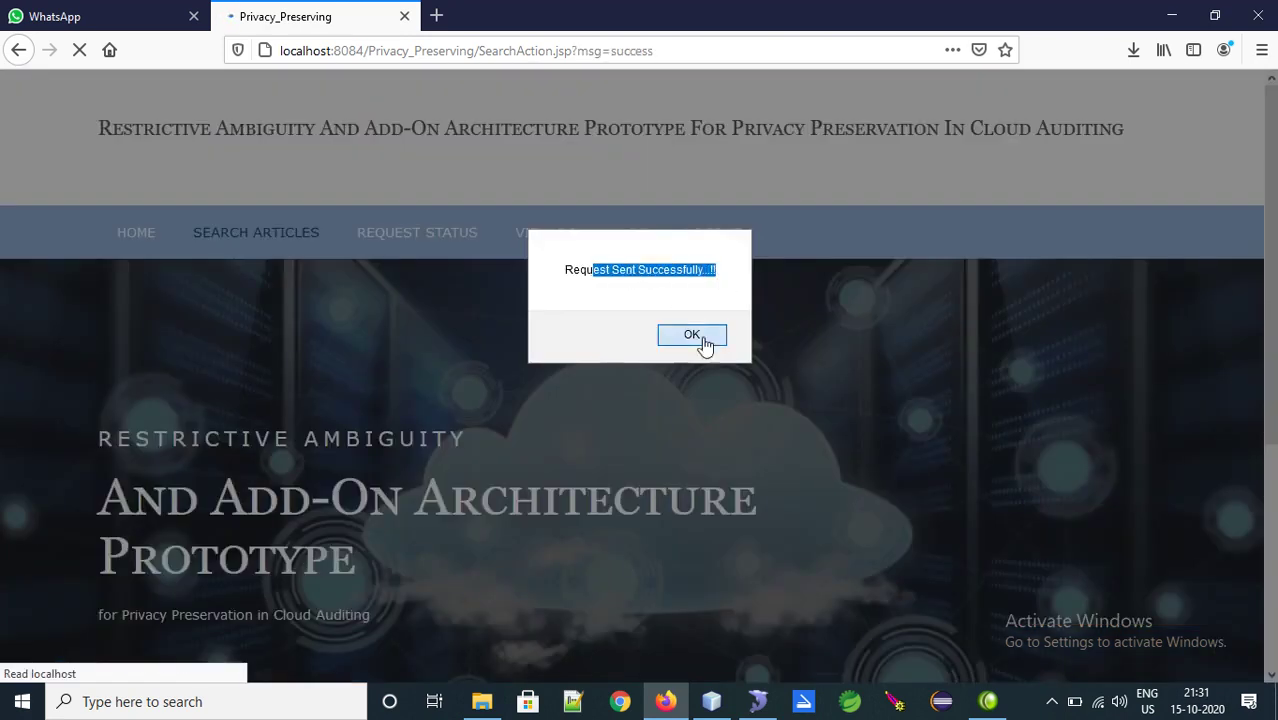
{"action": "left_click", "coordinate": [704, 337]}
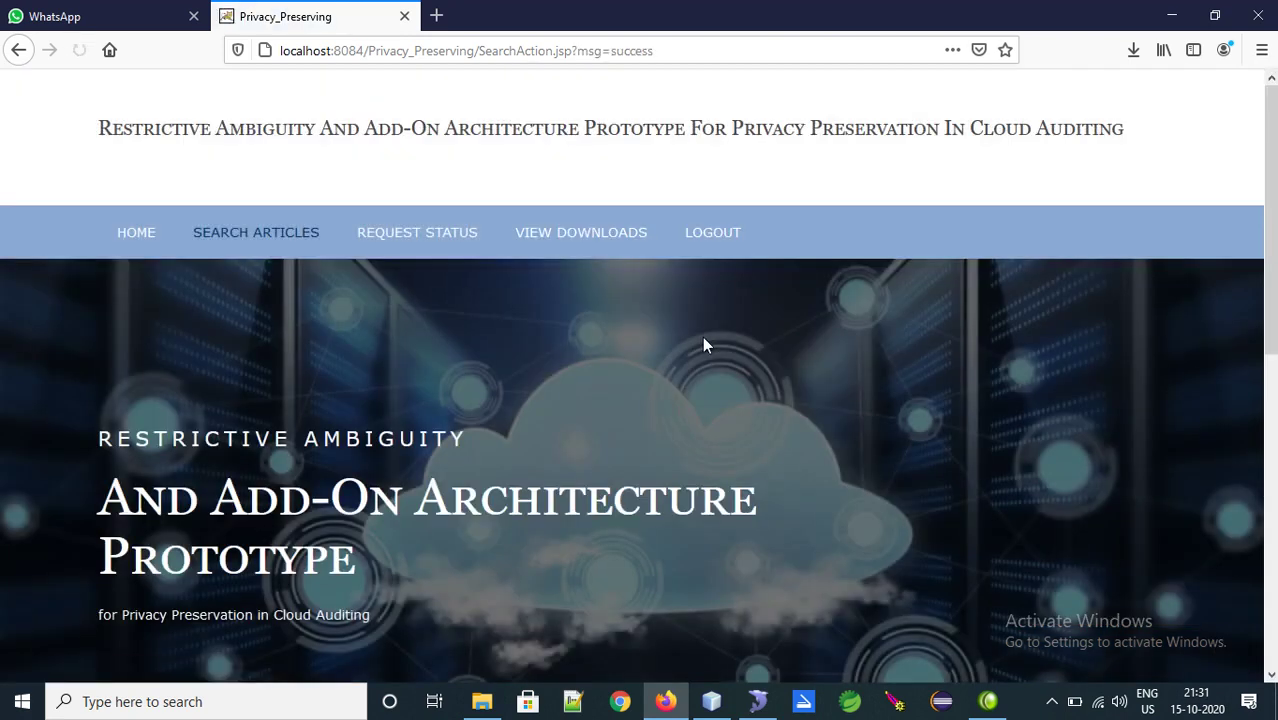
Log out of the user account and sign in with the owner account
{"action": "left_click", "coordinate": [715, 240]}
{"action": "left_click", "coordinate": [302, 240]}
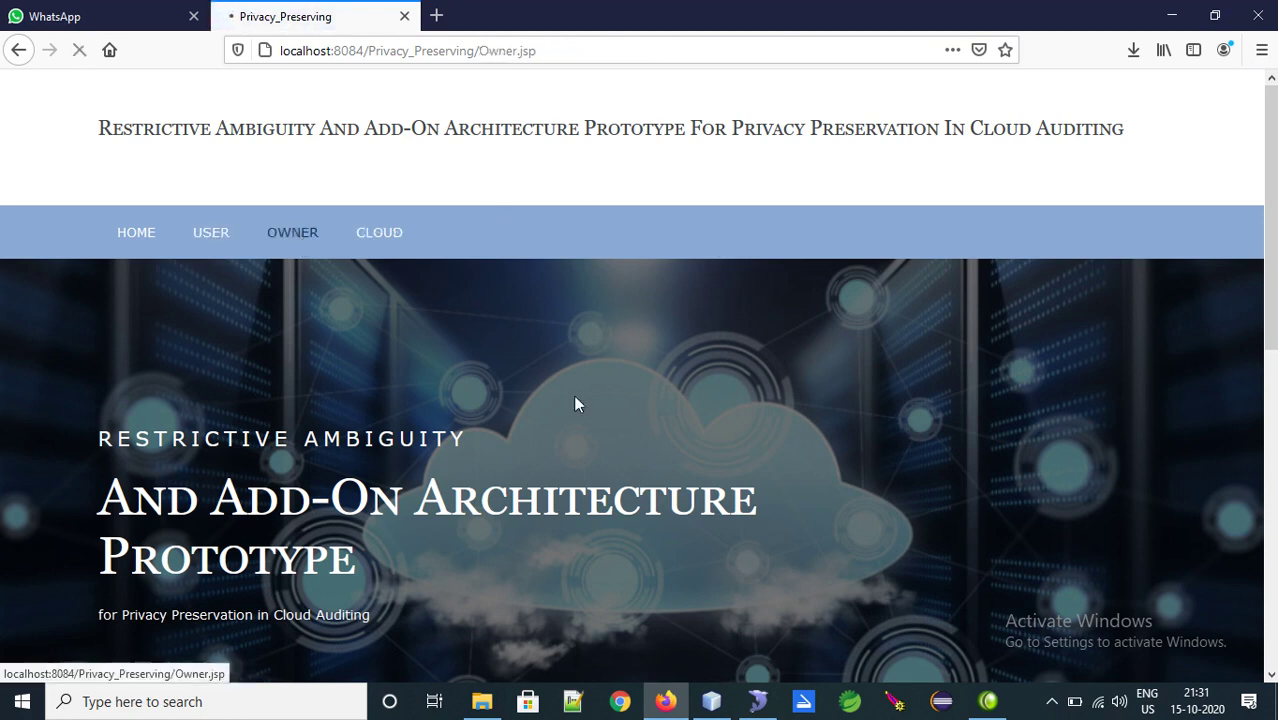
{"action": "scroll", "coordinate": [711, 489], "scroll_direction": "down", "scroll_amount": 6}
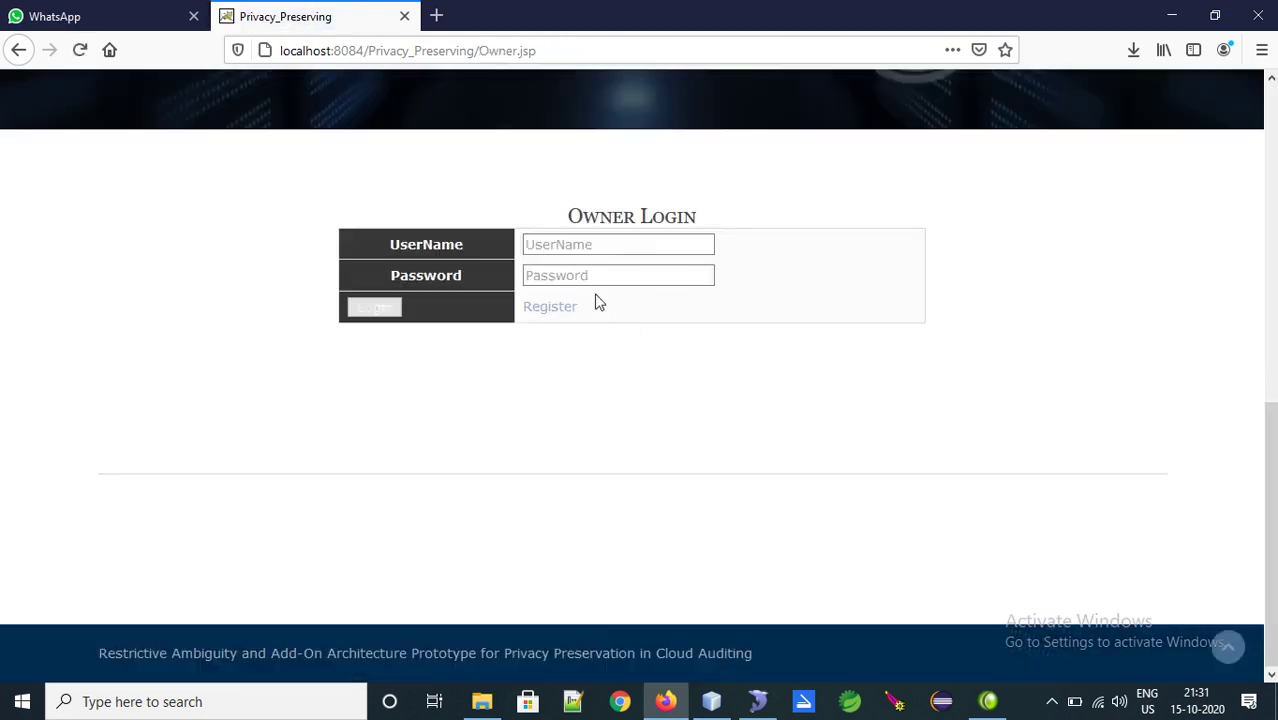
{"action": "left_click", "coordinate": [561, 240]}
{"action": "type", "text": "owner"}
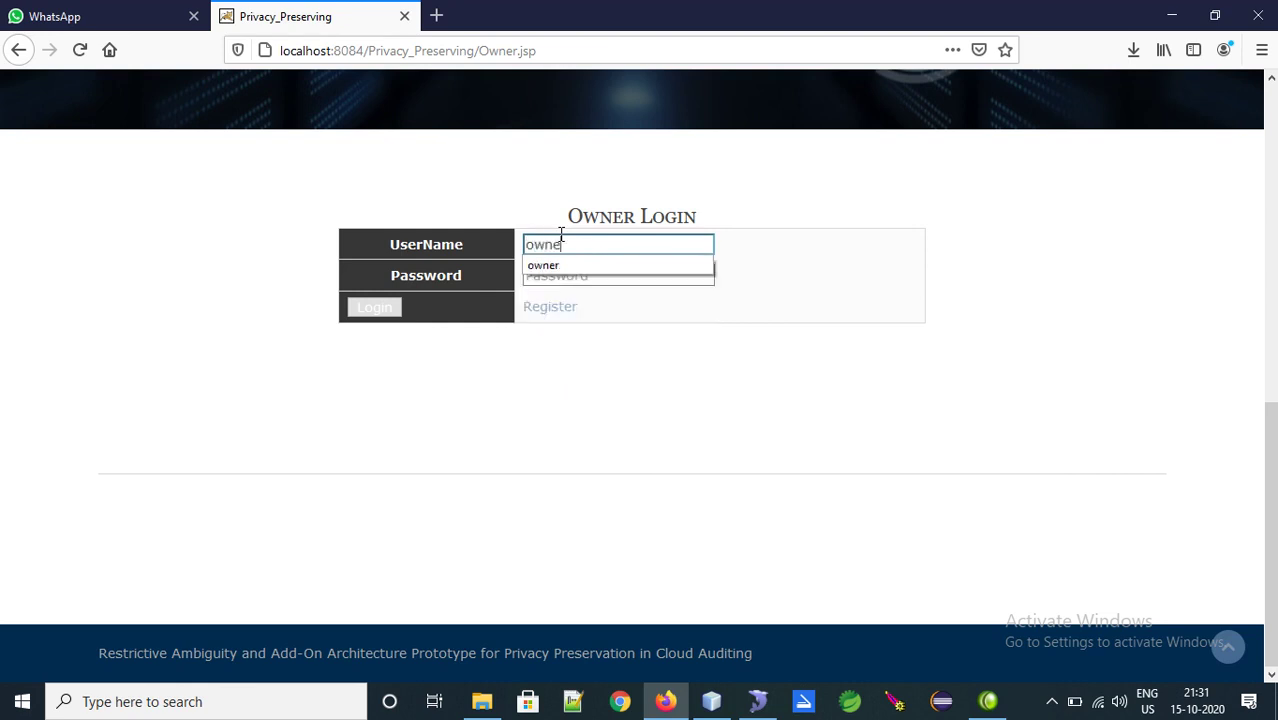
{"action": "key", "text": "Tab"}
{"action": "type", "text": "o"}
{"action": "key", "text": "Return"}
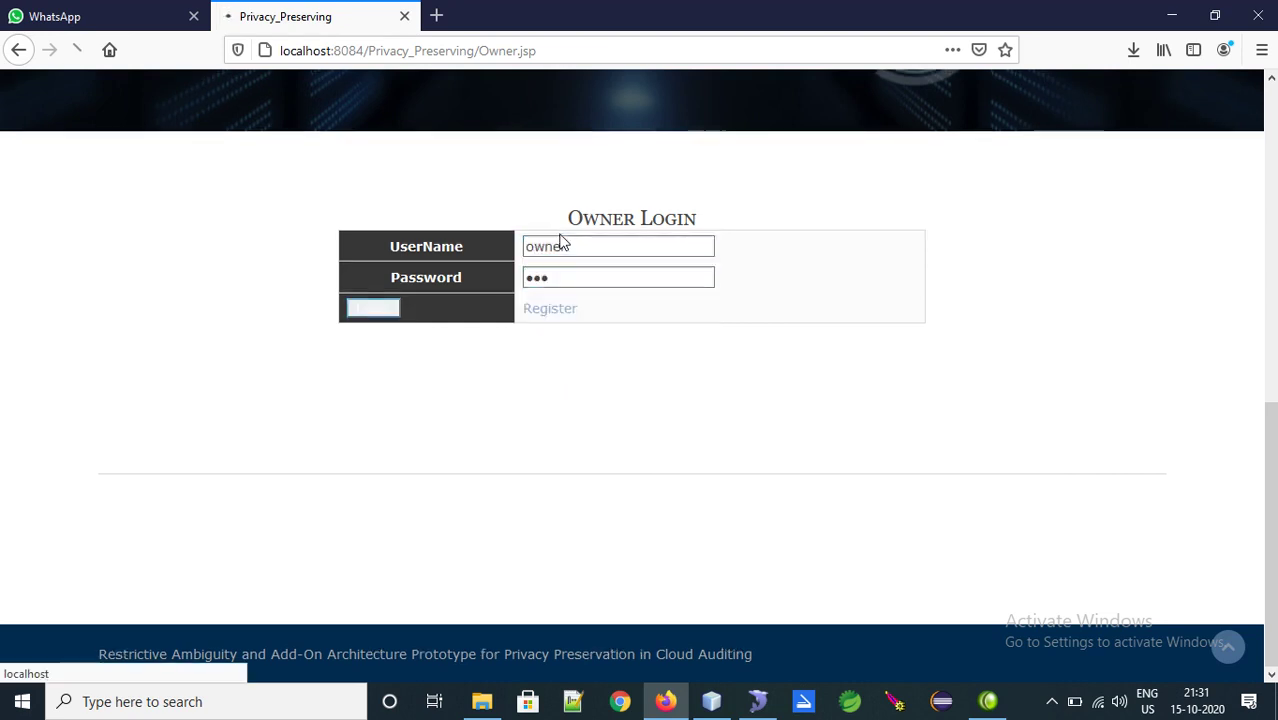
{"action": "key", "text": "Return"}
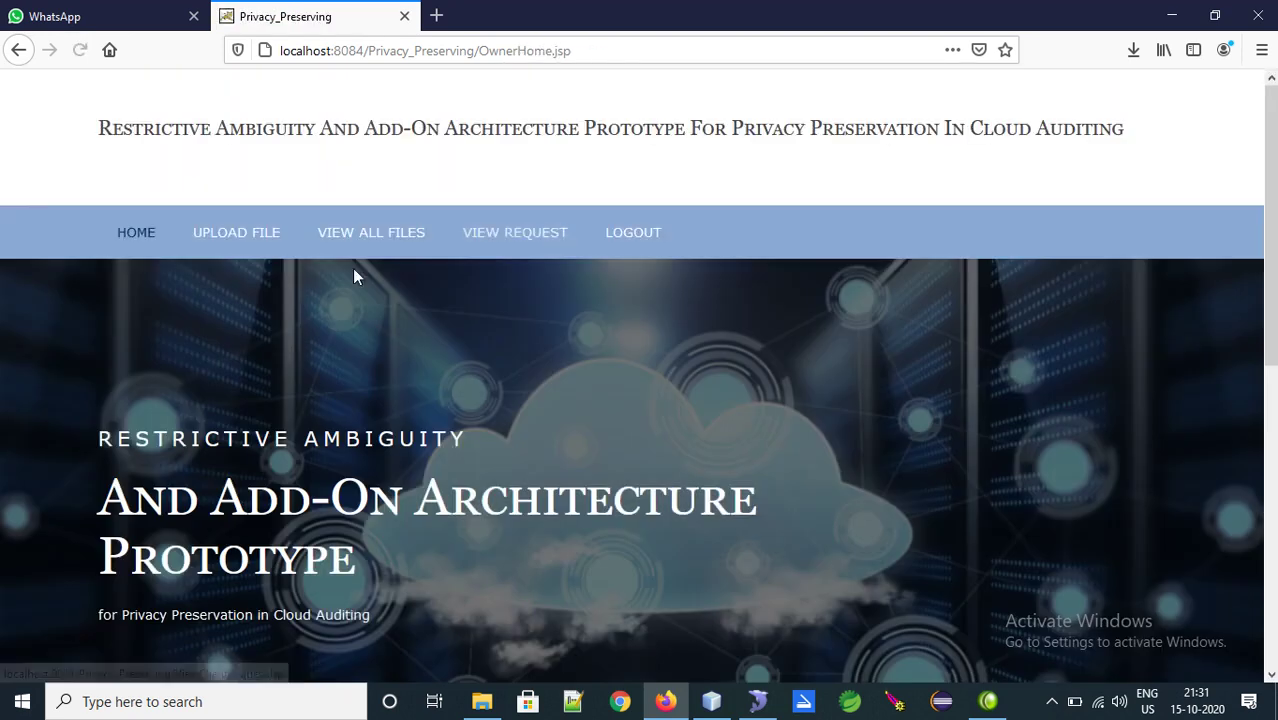
Review all the owner's uploaded files, then bring up the client requests list showing Cloud.txt
{"action": "left_click", "coordinate": [390, 233]}
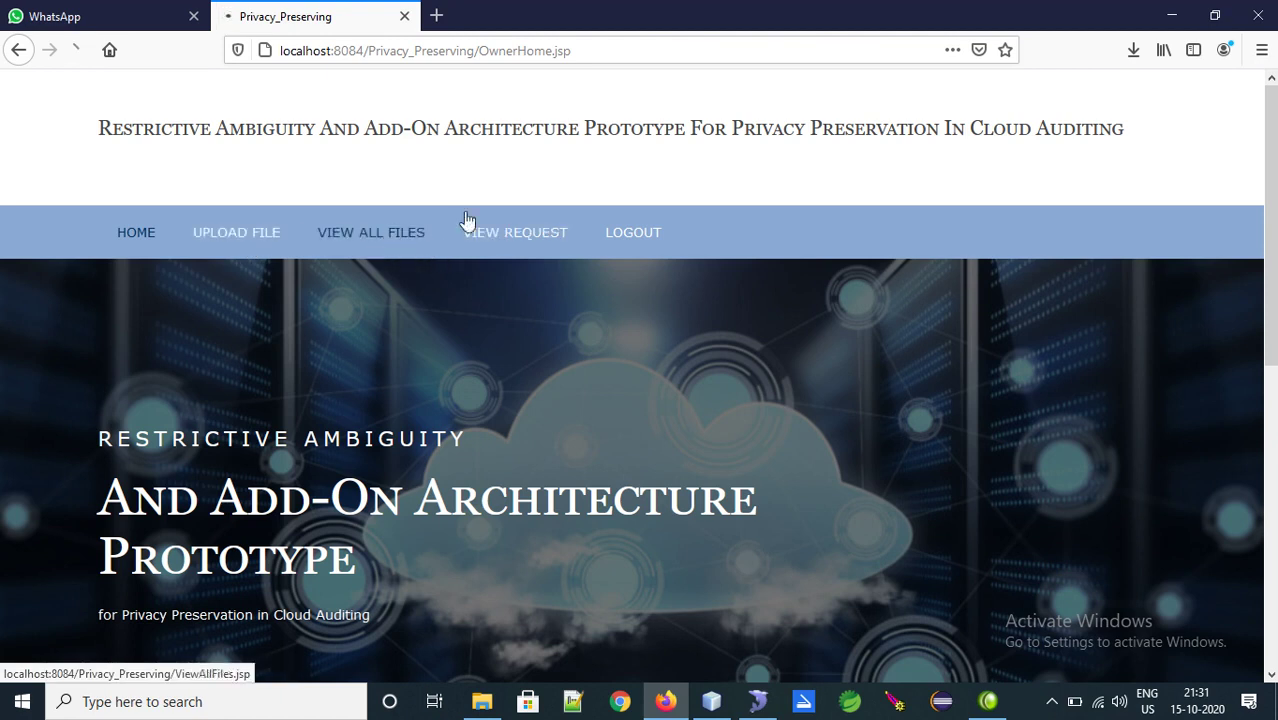
{"action": "scroll", "coordinate": [1252, 171], "scroll_direction": "down", "scroll_amount": 3}
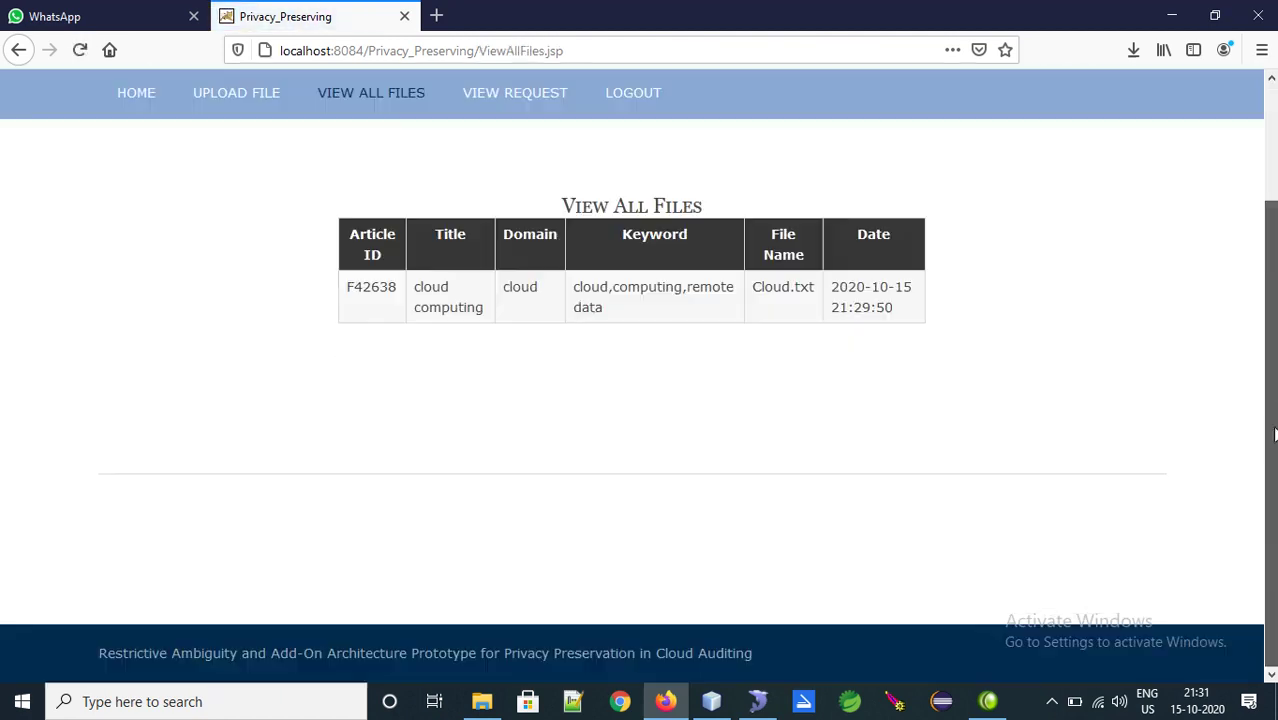
{"action": "scroll", "coordinate": [1252, 171], "scroll_direction": "up", "scroll_amount": 3}
{"action": "left_click", "coordinate": [530, 237]}
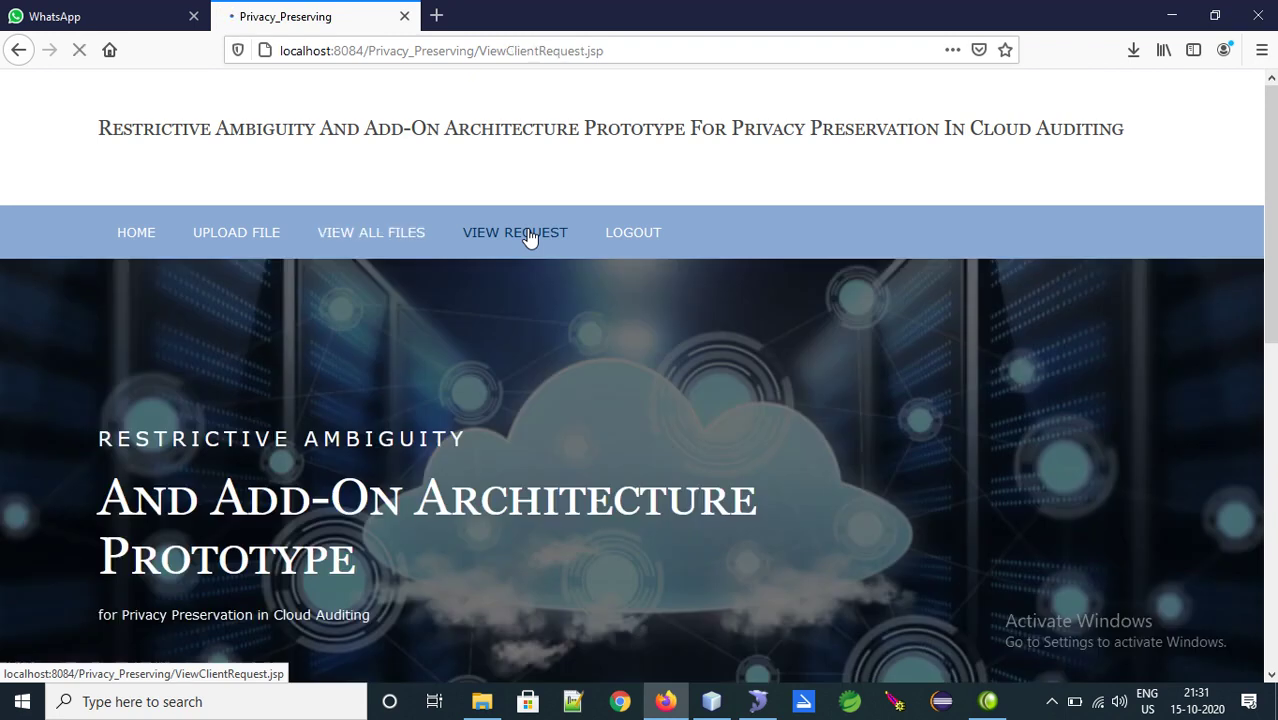
{"action": "scroll", "coordinate": [1260, 415], "scroll_direction": "down", "scroll_amount": 5}
{"action": "scroll", "coordinate": [1258, 418], "scroll_direction": "down", "scroll_amount": 1}
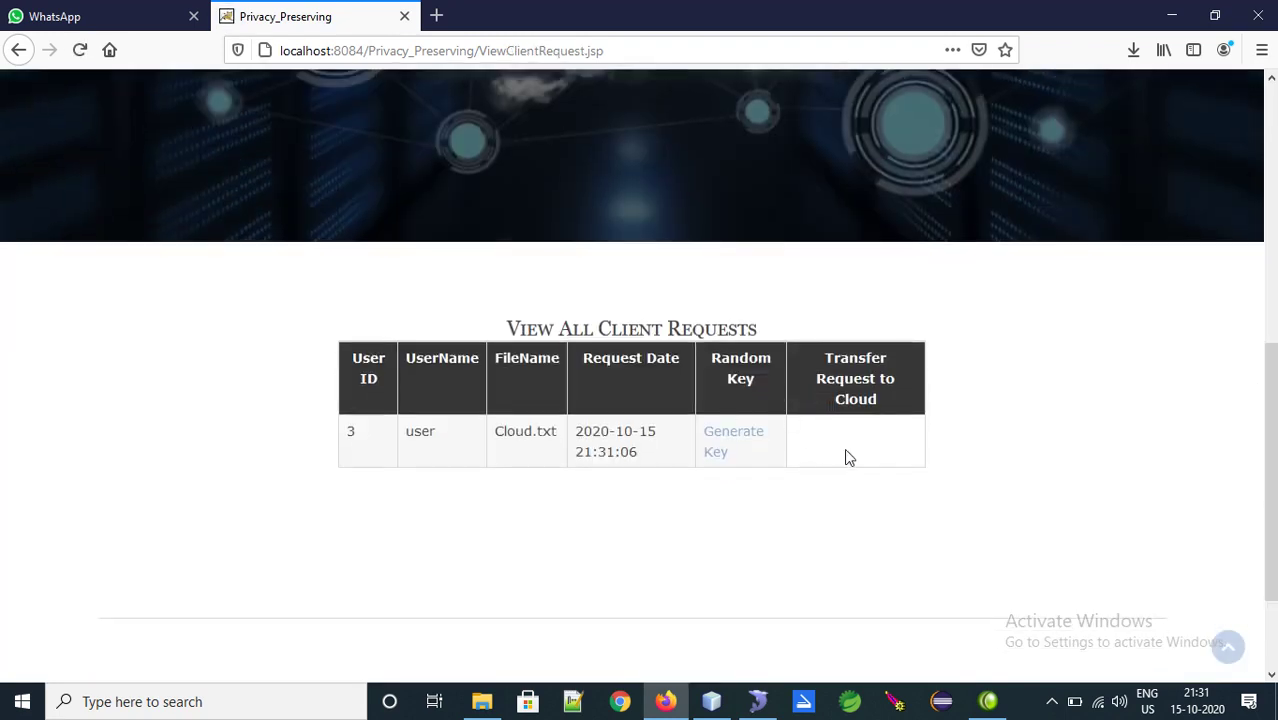
Send the Cloud.txt user verification request to the cloud and acknowledge the confirmation
{"action": "left_click", "coordinate": [1058, 705]}
{"action": "left_click", "coordinate": [1016, 626]}
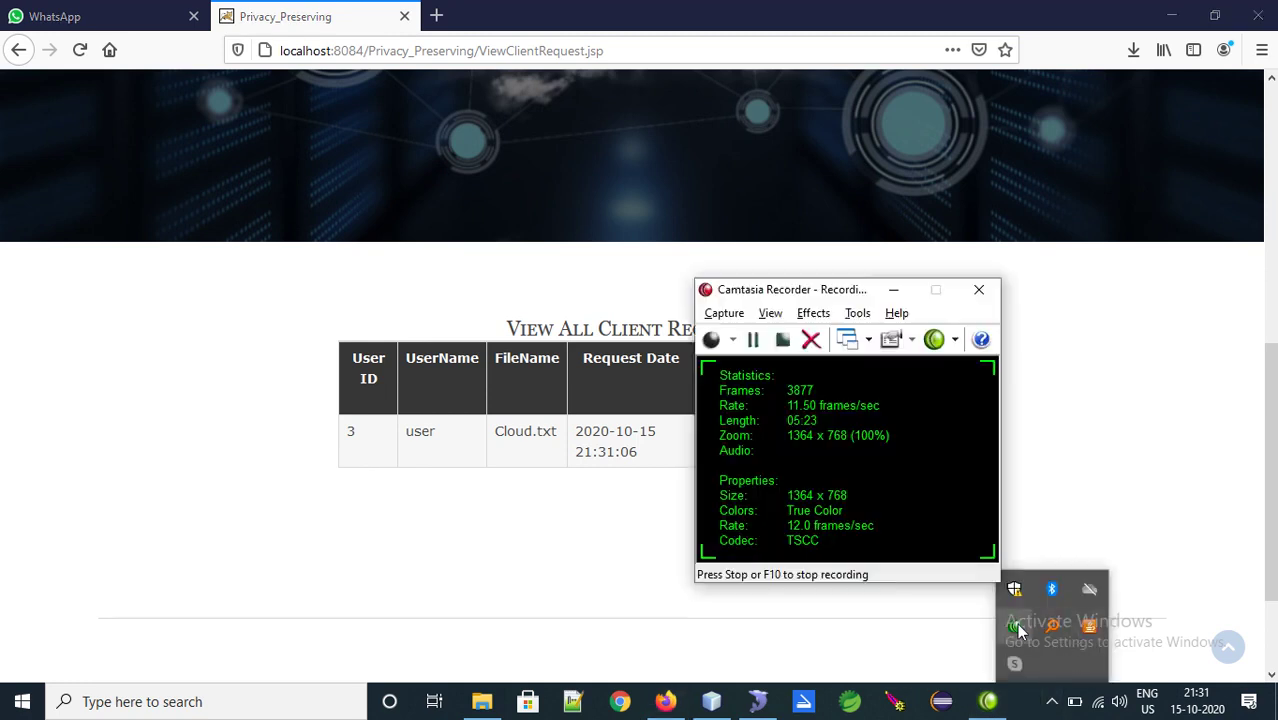
{"action": "left_click", "coordinate": [753, 339]}
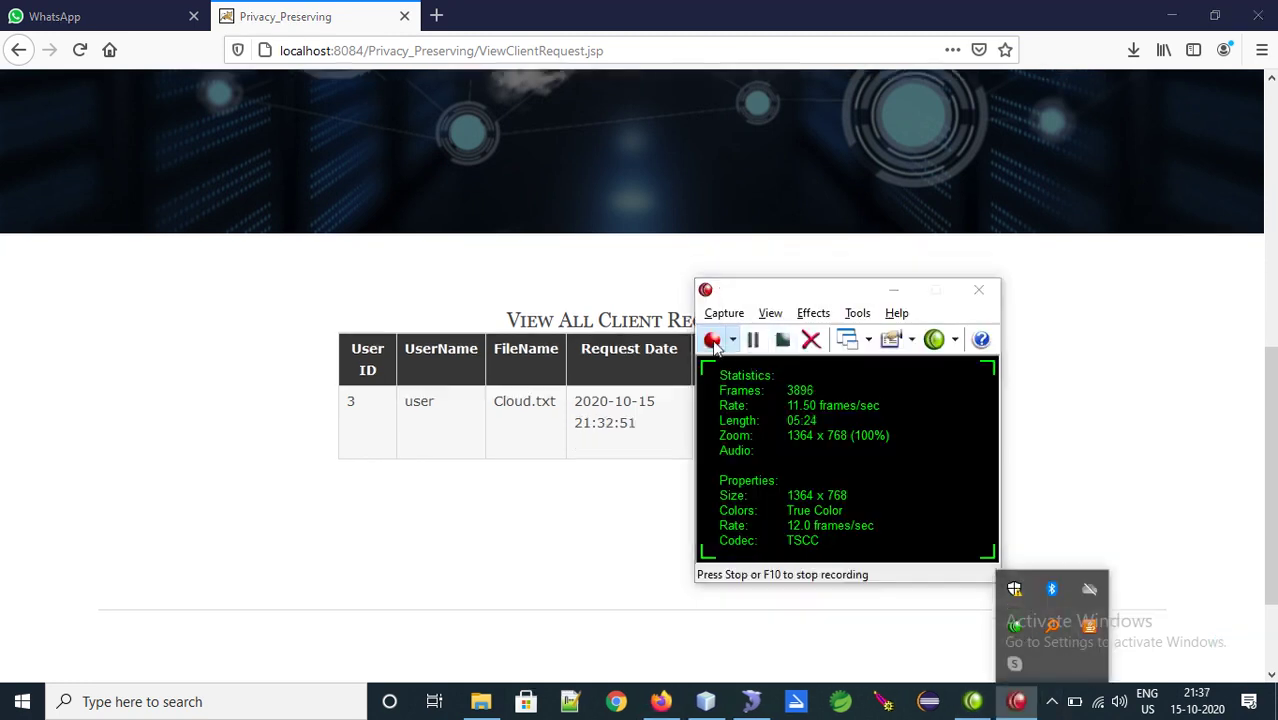
{"action": "left_click", "coordinate": [890, 289]}
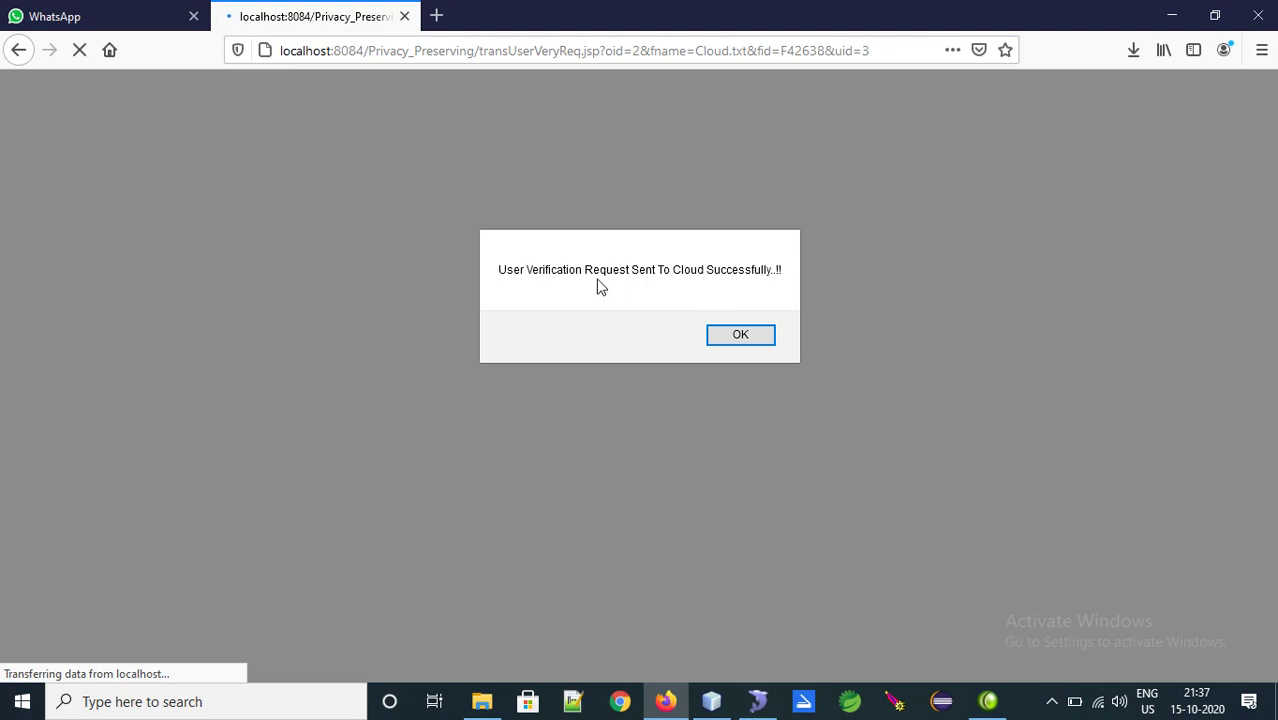
{"action": "left_click", "coordinate": [755, 340]}
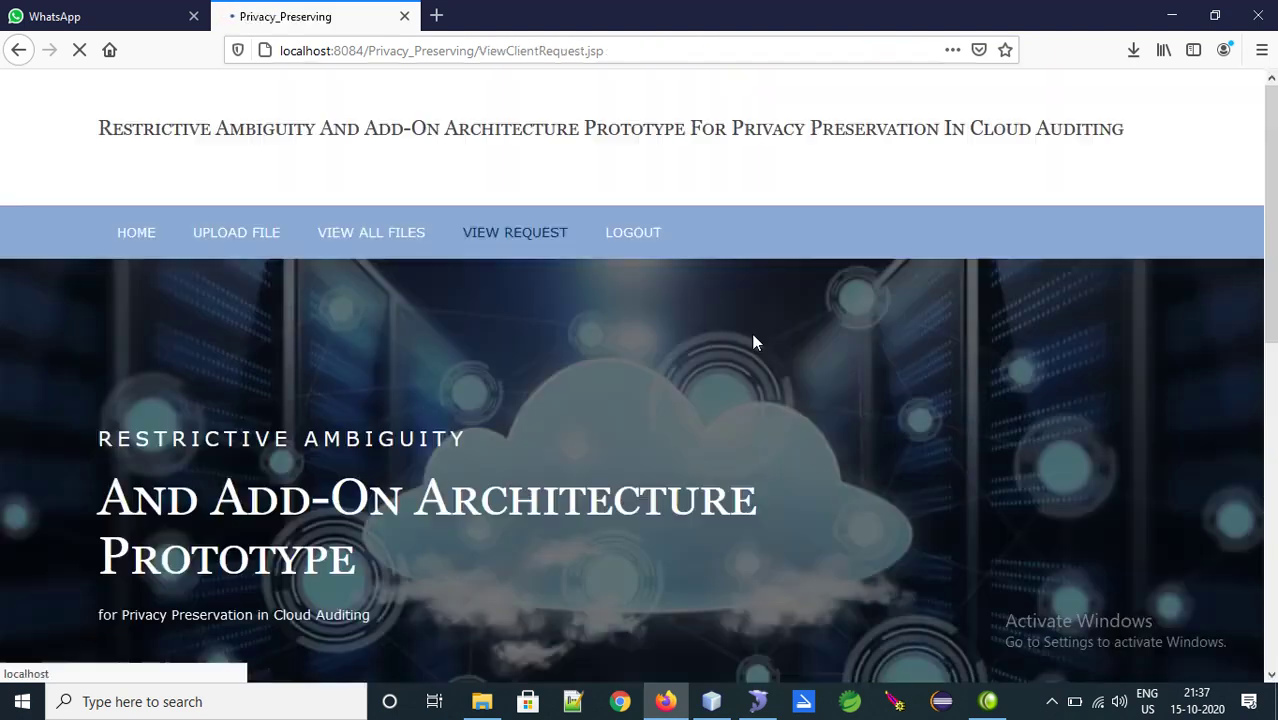
Attempt to generate the random key, which is refused with User Not Verified
{"action": "scroll", "coordinate": [900, 370], "scroll_direction": "down", "scroll_amount": 5}
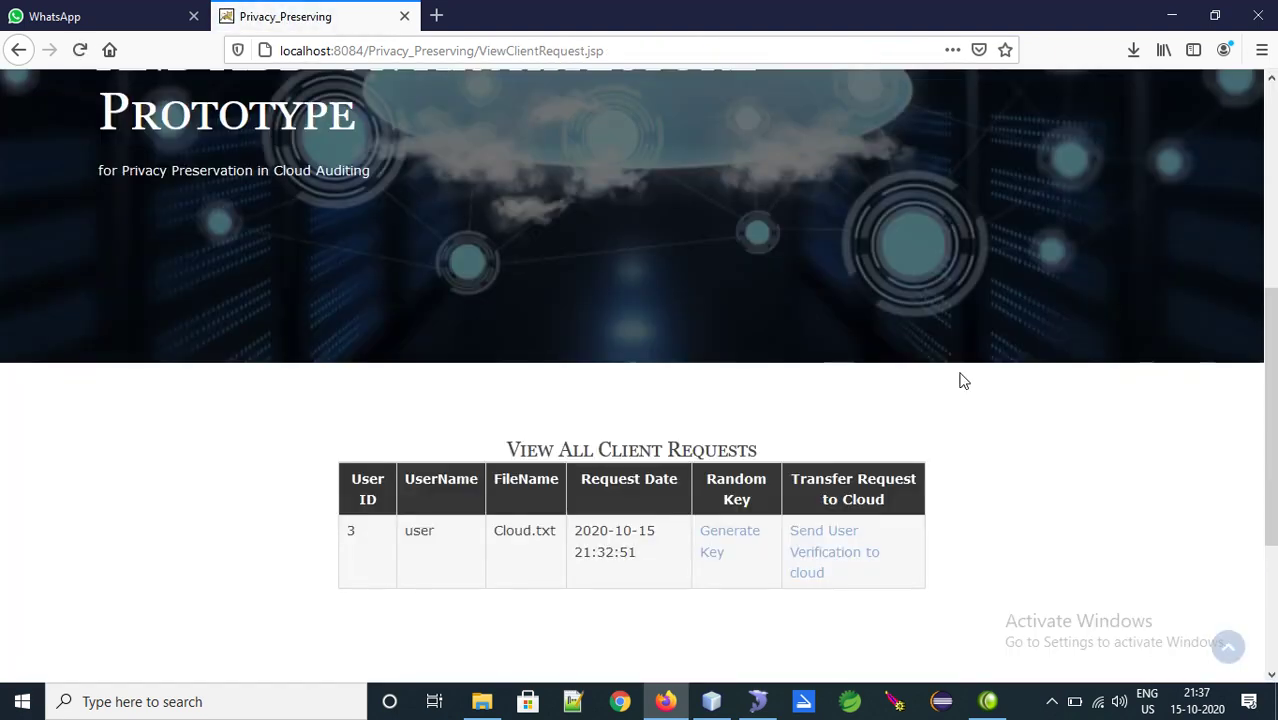
{"action": "left_click", "coordinate": [726, 529]}
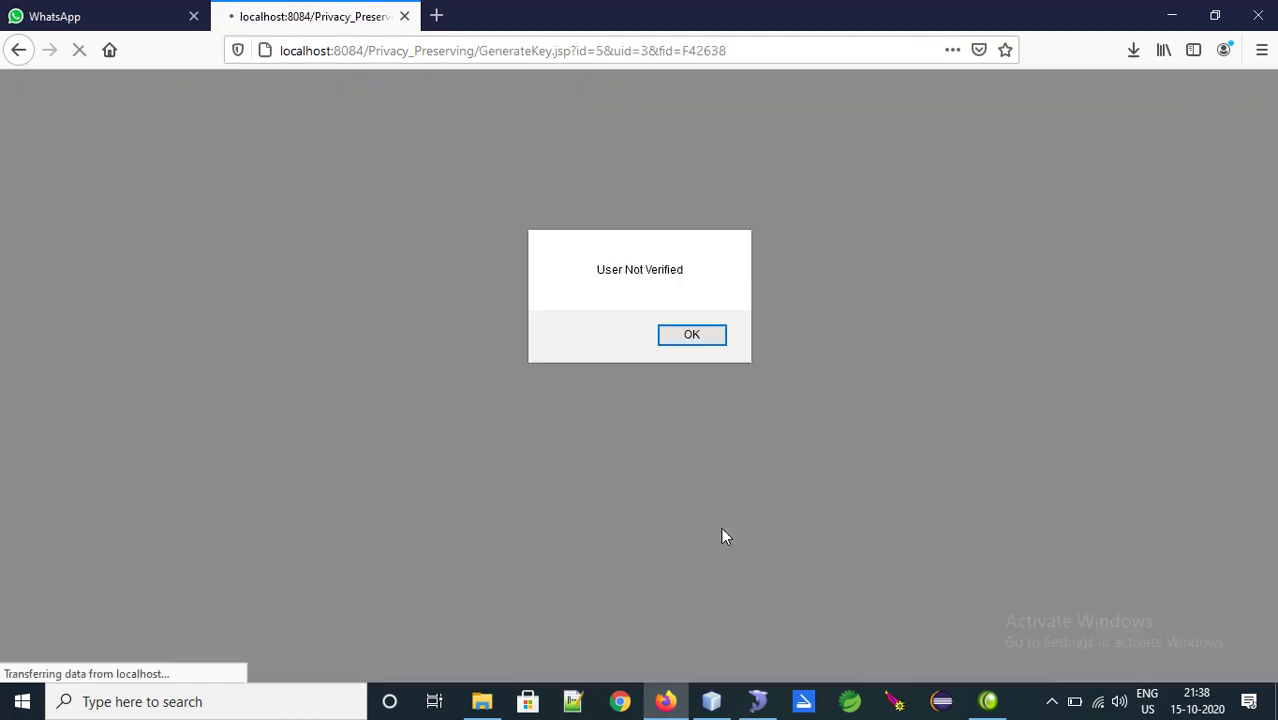
{"action": "left_click", "coordinate": [678, 336]}
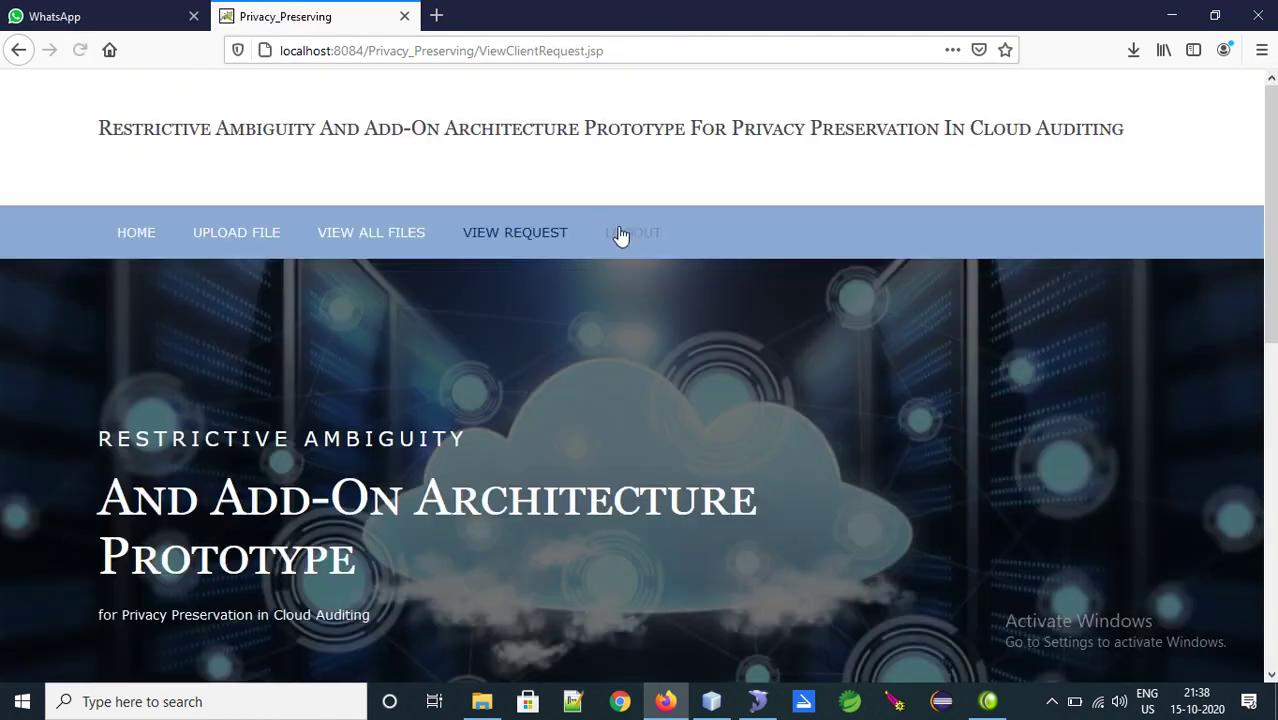
Log out of the owner account and sign in with the cloud account
{"action": "left_click", "coordinate": [623, 235]}
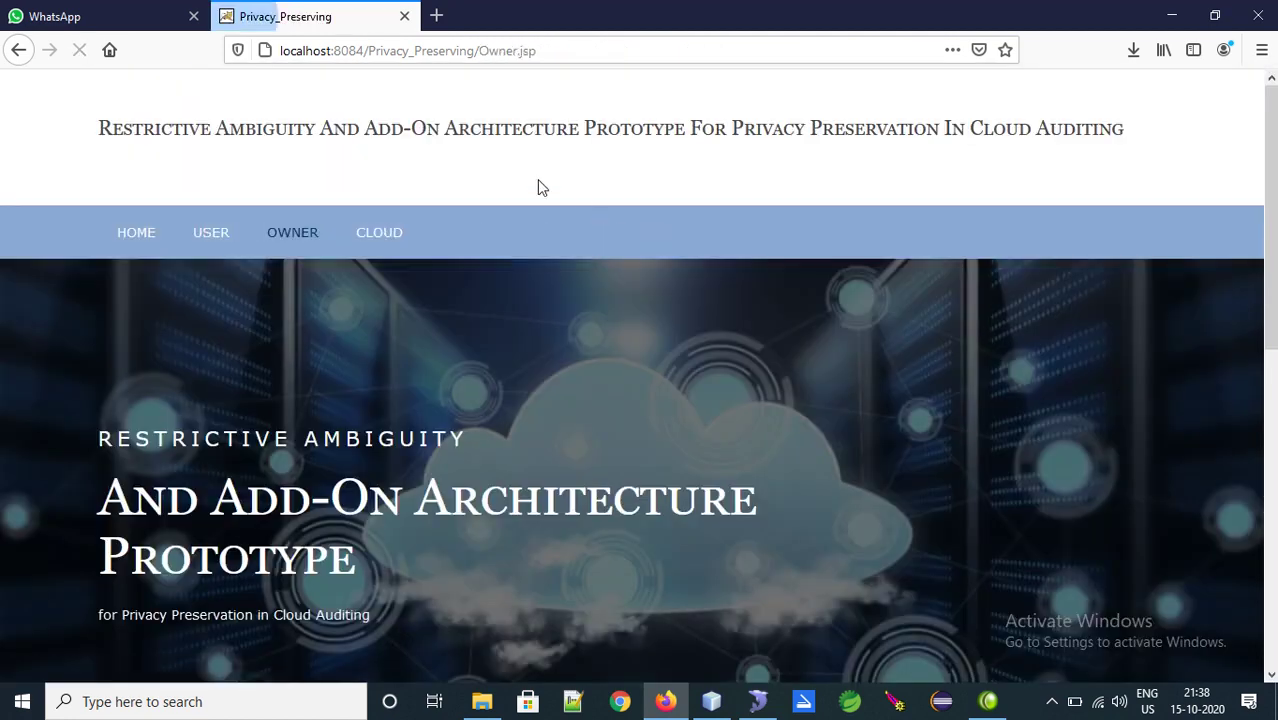
{"action": "left_click", "coordinate": [388, 236]}
{"action": "scroll", "coordinate": [897, 180], "scroll_direction": "down", "scroll_amount": 5}
{"action": "left_click", "coordinate": [606, 599]}
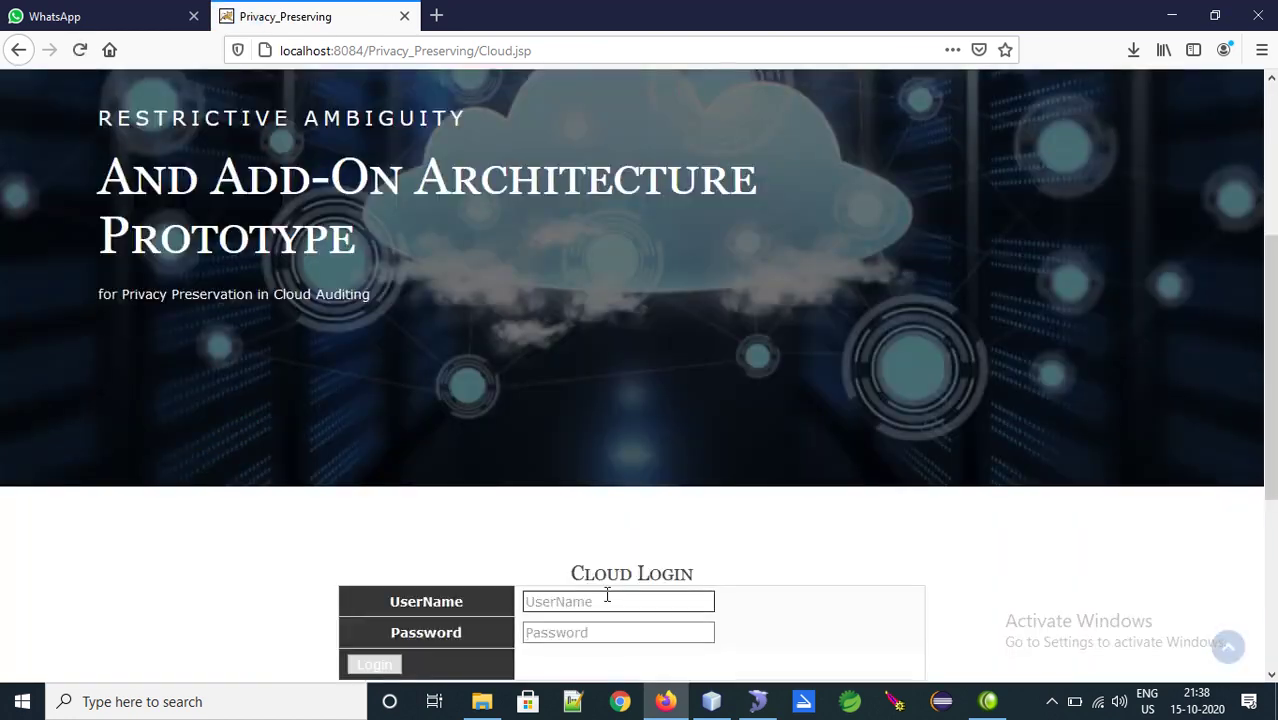
{"action": "type", "text": "cloud"}
{"action": "key", "text": "Tab"}
{"action": "type", "text": "c"}
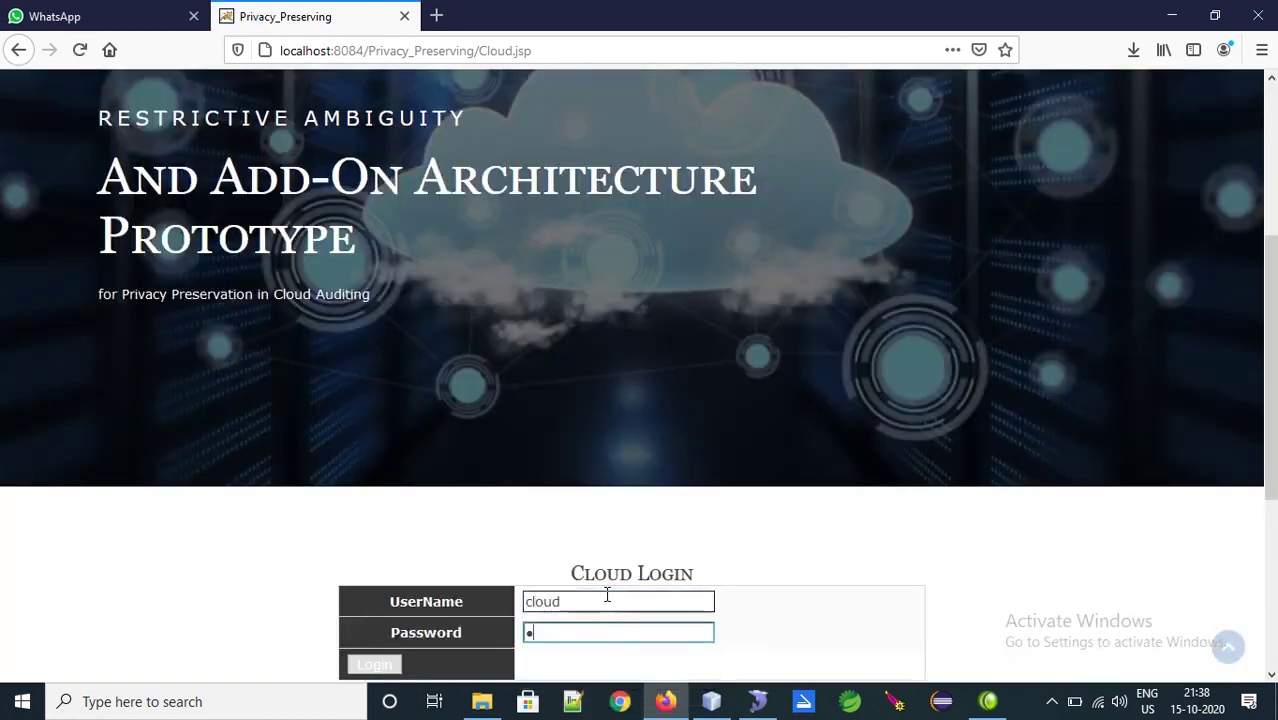
{"action": "type", "text": "loud"}
{"action": "key", "text": "Return"}
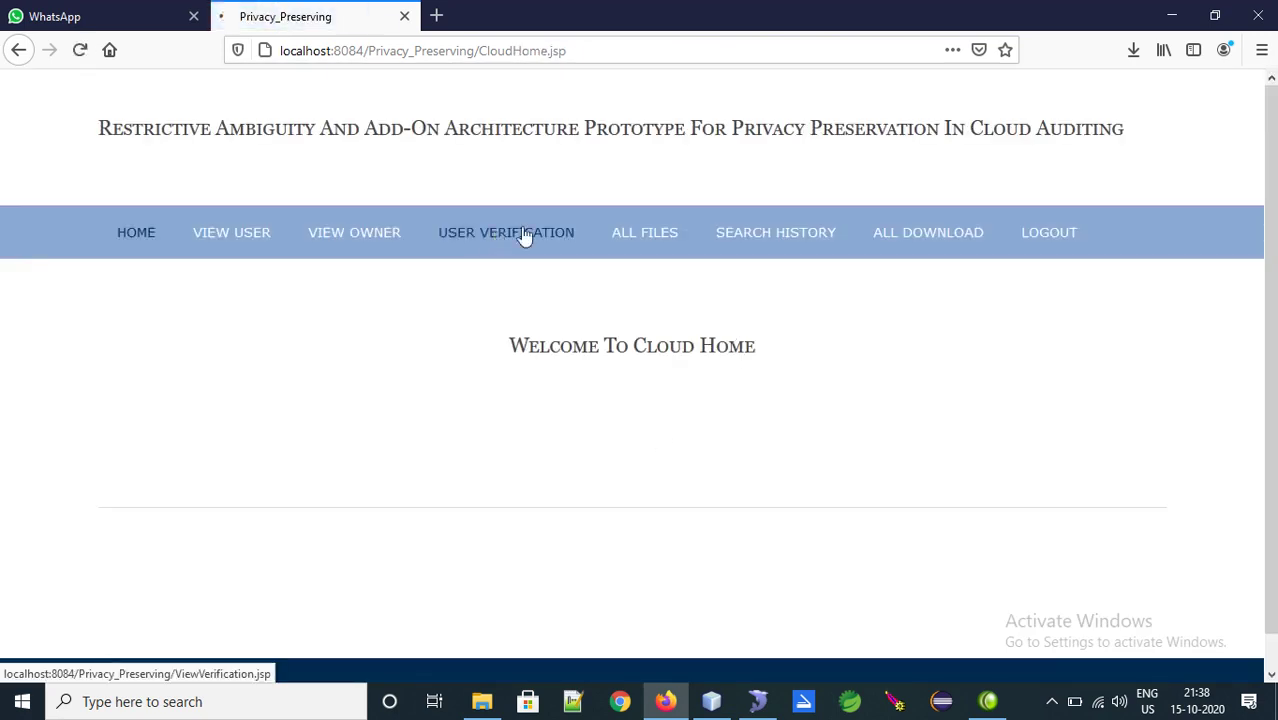
Verify user 3's request for file F42638 on User Verification, then log out of the cloud account
{"action": "left_click", "coordinate": [524, 236]}
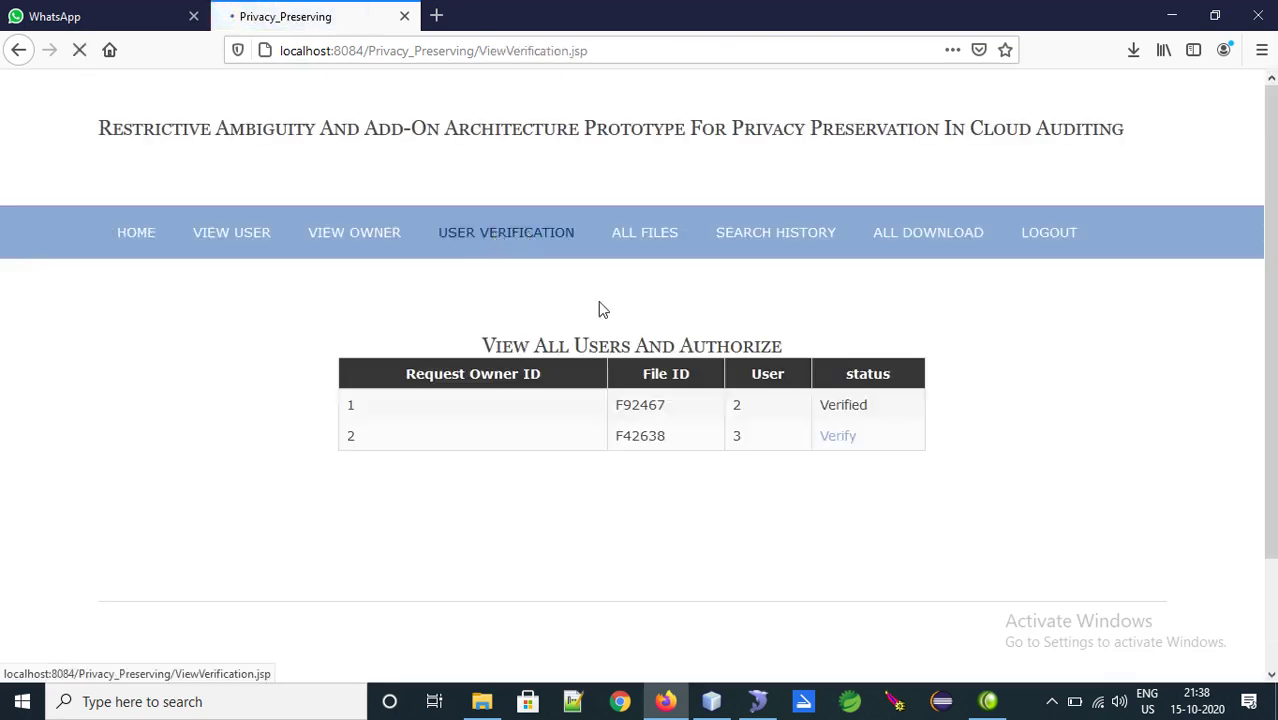
{"action": "left_click", "coordinate": [838, 437]}
{"action": "left_click", "coordinate": [689, 336]}
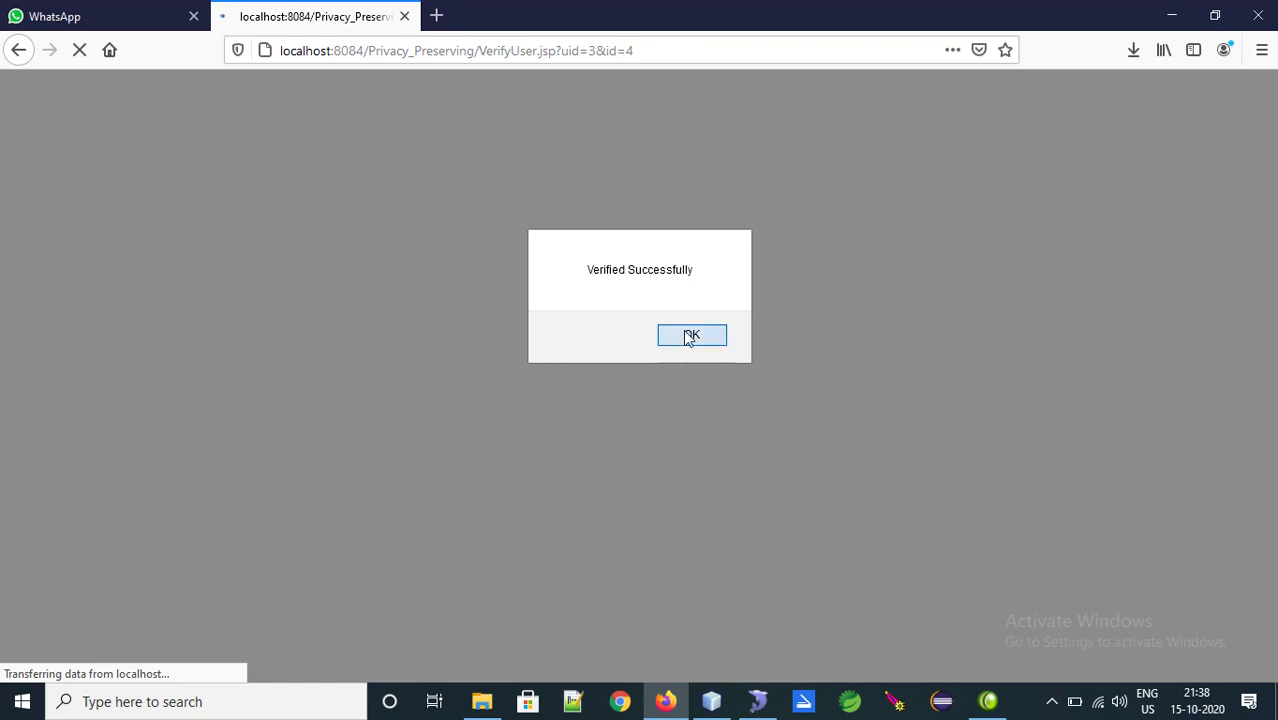
{"action": "left_click", "coordinate": [1045, 236]}
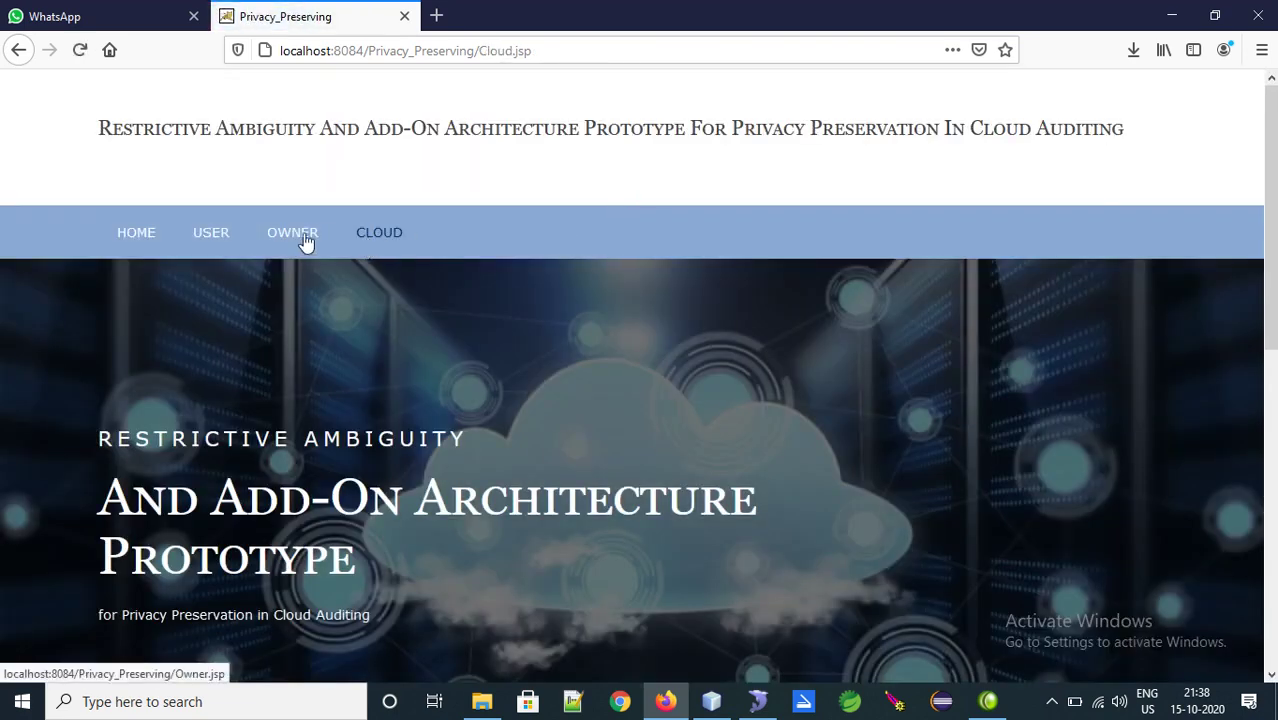
Sign back in with the owner account
{"action": "left_click", "coordinate": [306, 242]}
{"action": "left_click_drag", "start_coordinate": [1272, 313], "coordinate": [1273, 540]}
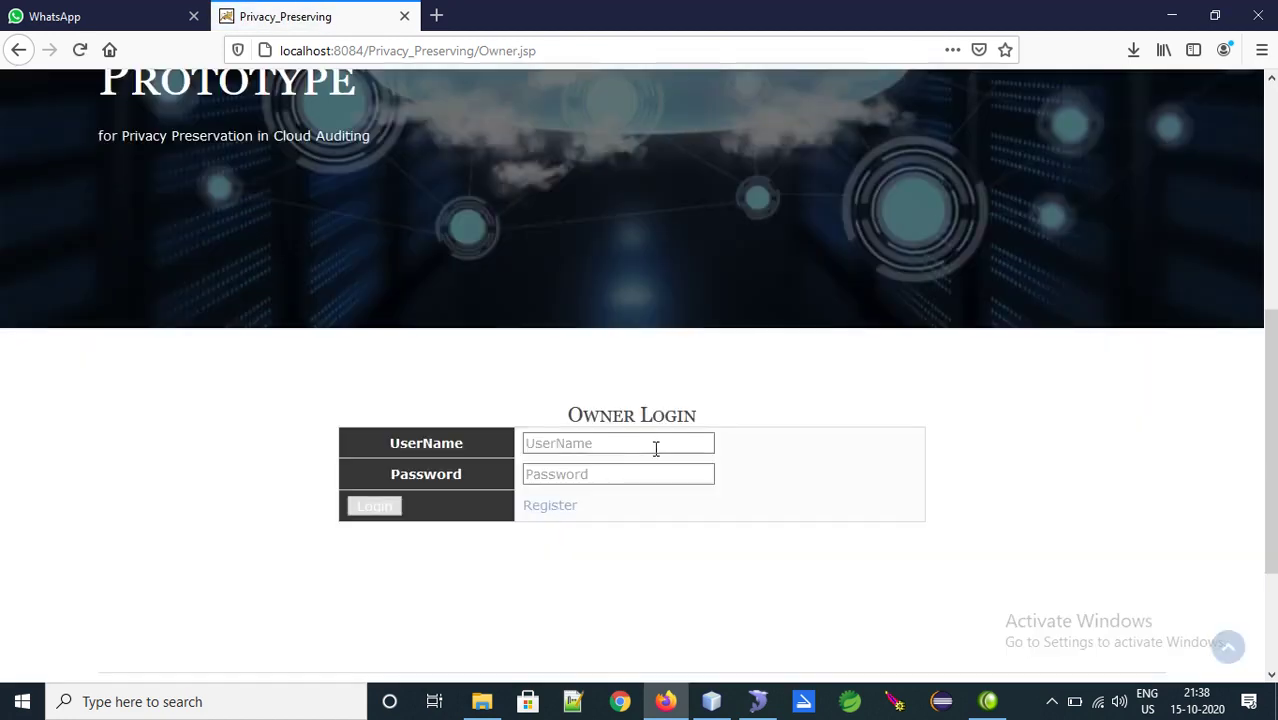
{"action": "left_click", "coordinate": [573, 443]}
{"action": "type", "text": "owner"}
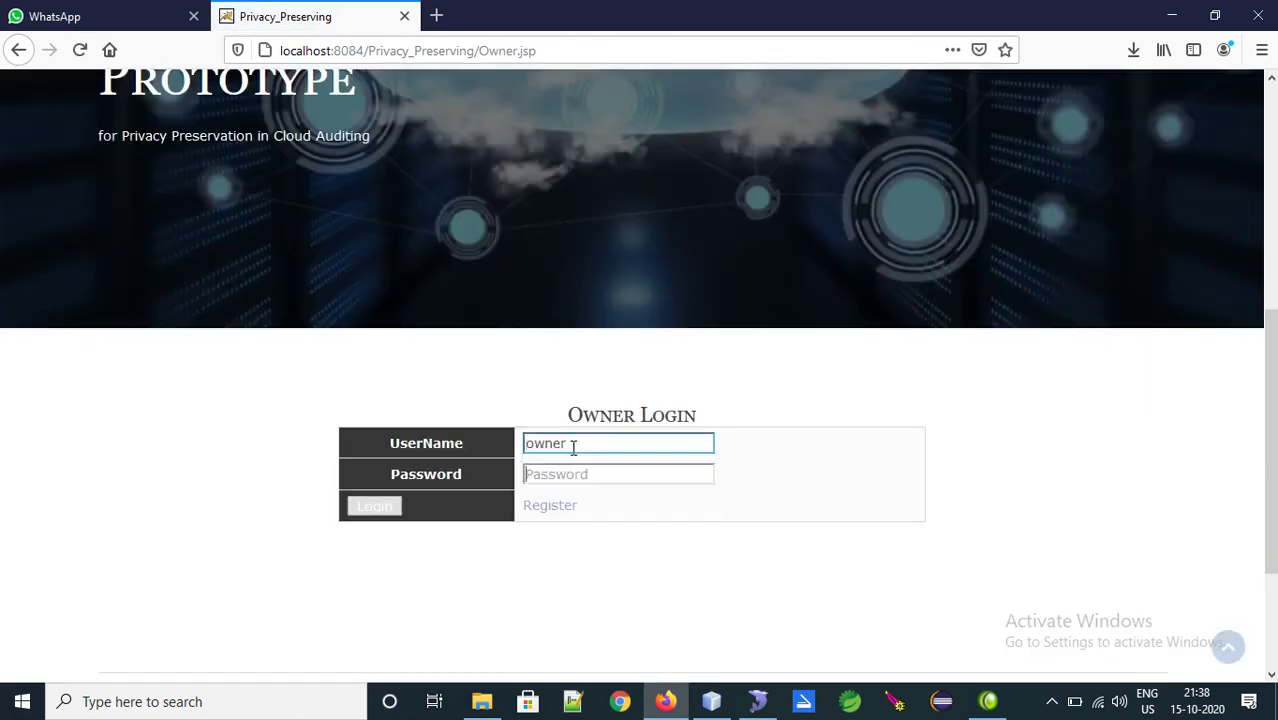
{"action": "key", "text": "Tab"}
{"action": "type", "text": "123"}
{"action": "key", "text": "Tab"}
{"action": "key", "text": "Return"}
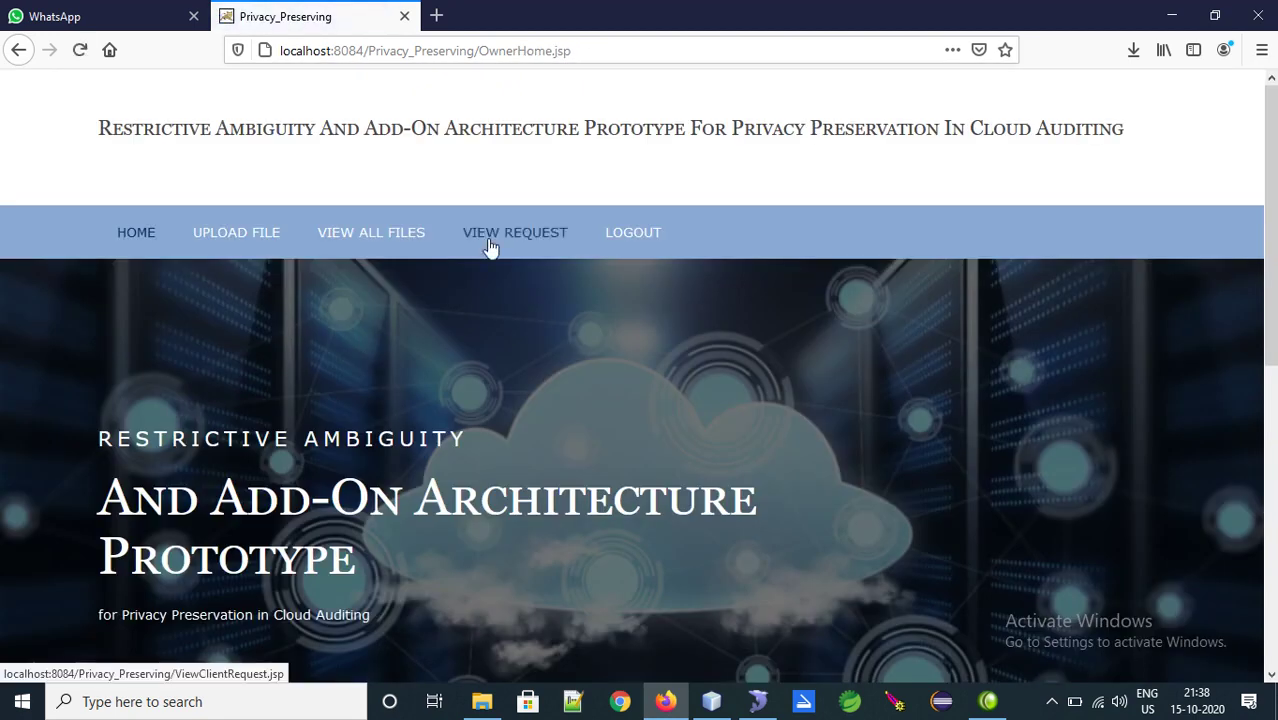
{"action": "left_click", "coordinate": [490, 240]}
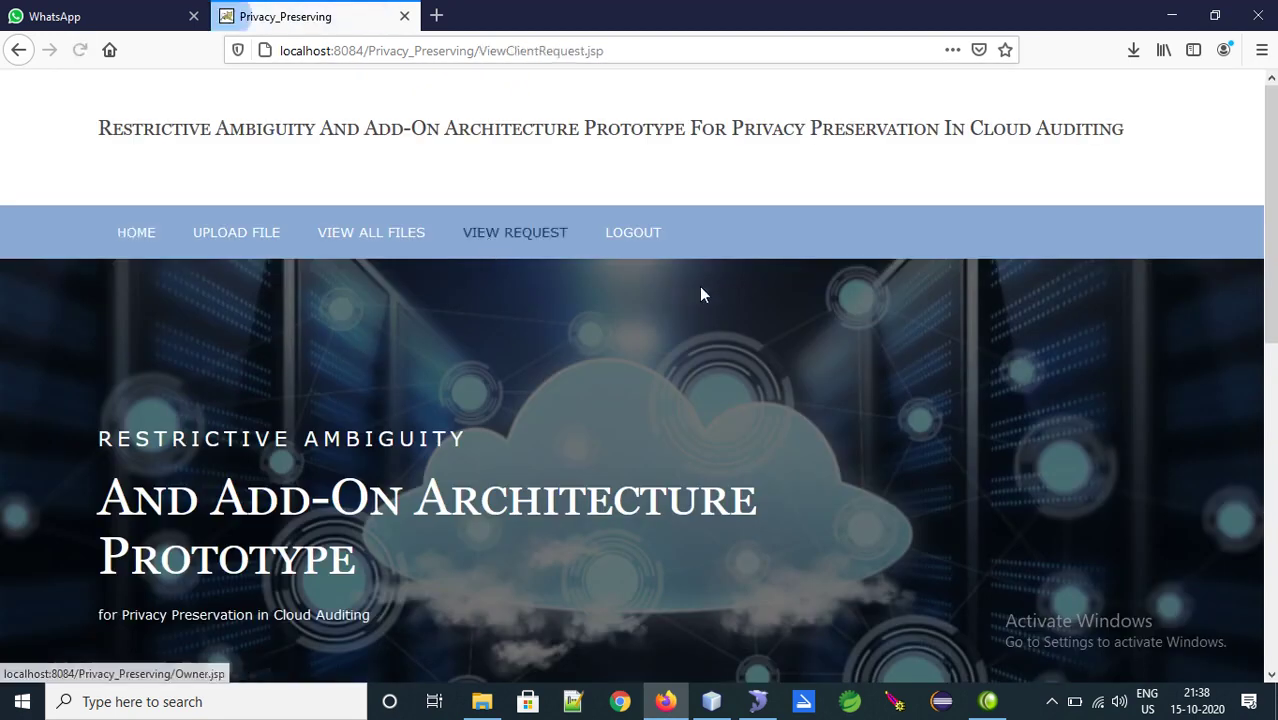
{"action": "scroll", "coordinate": [806, 478], "scroll_direction": "down", "scroll_amount": 5}
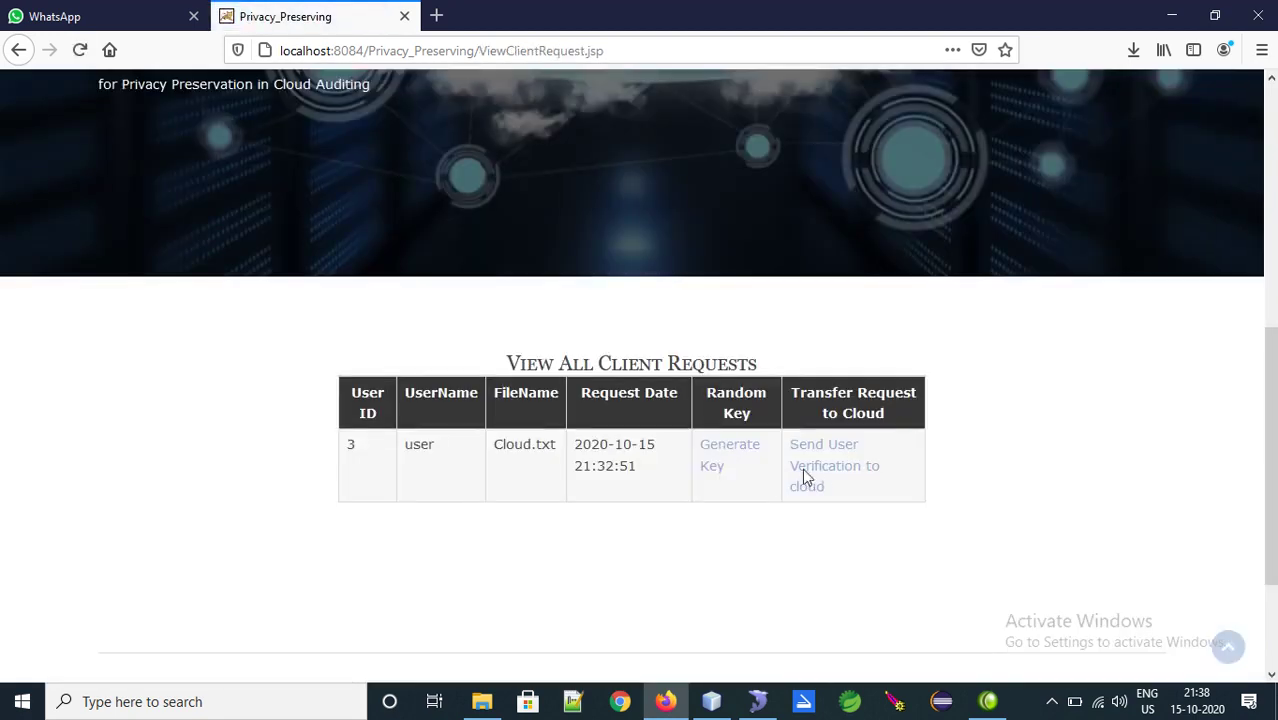
{"action": "left_click", "coordinate": [733, 452]}
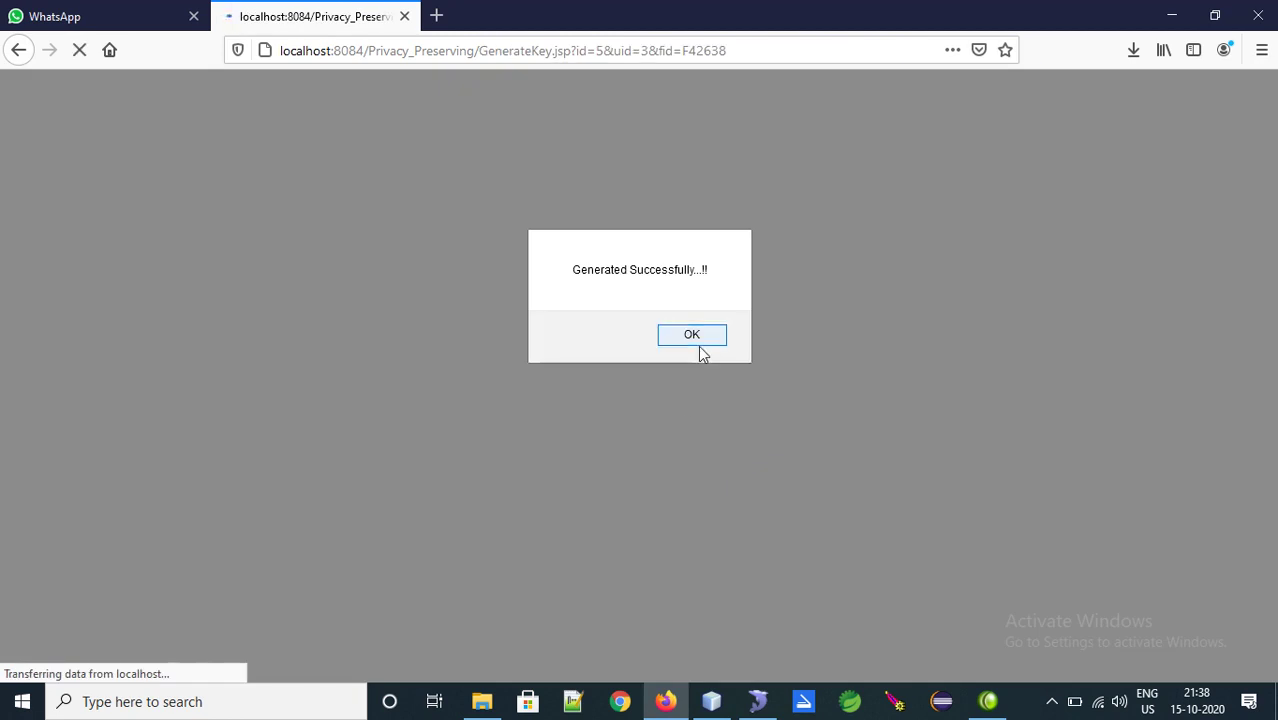
{"action": "left_click", "coordinate": [697, 340]}
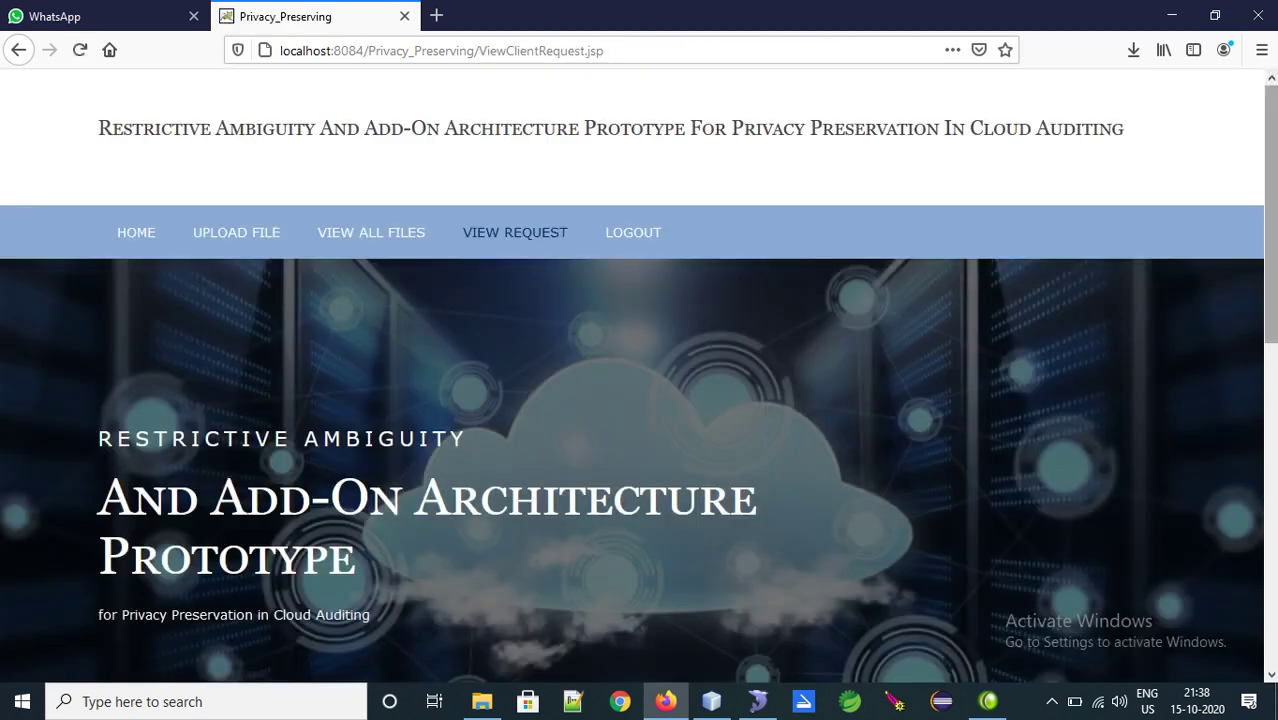
{"action": "left_click_drag", "start_coordinate": [1271, 328], "coordinate": [1273, 508]}
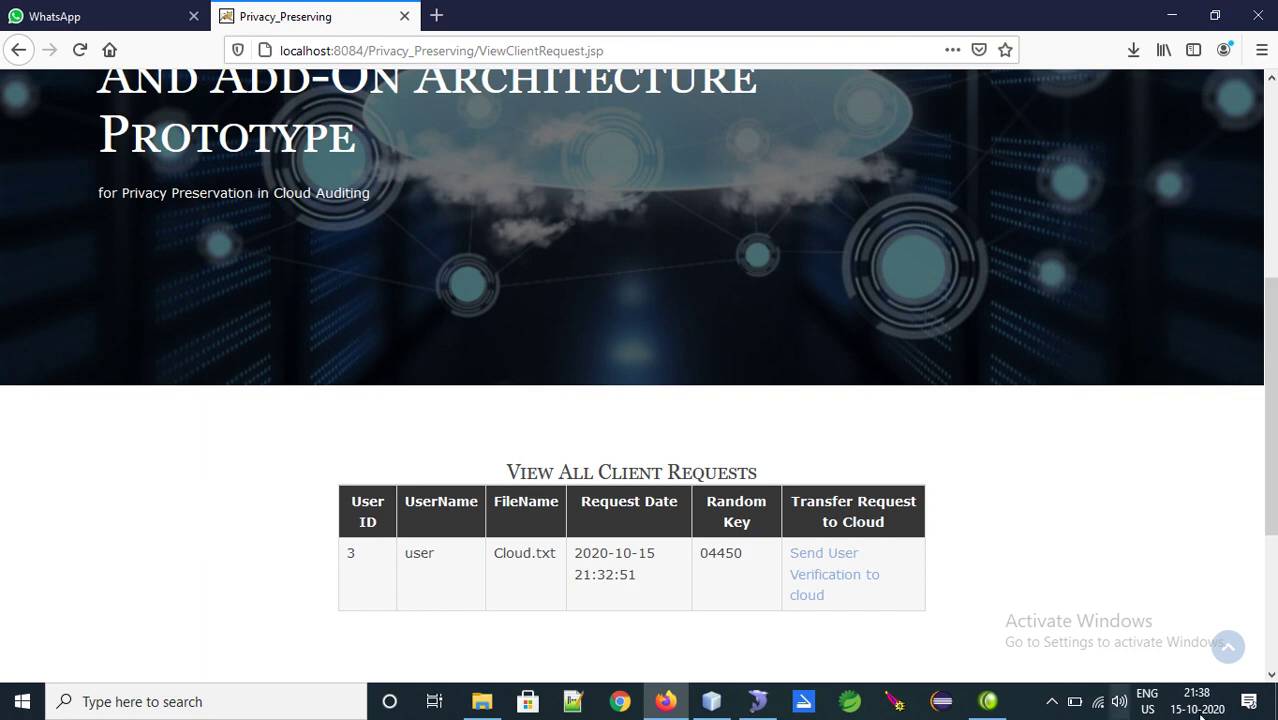
{"action": "left_click", "coordinate": [1060, 701]}
{"action": "left_click", "coordinate": [1015, 628]}
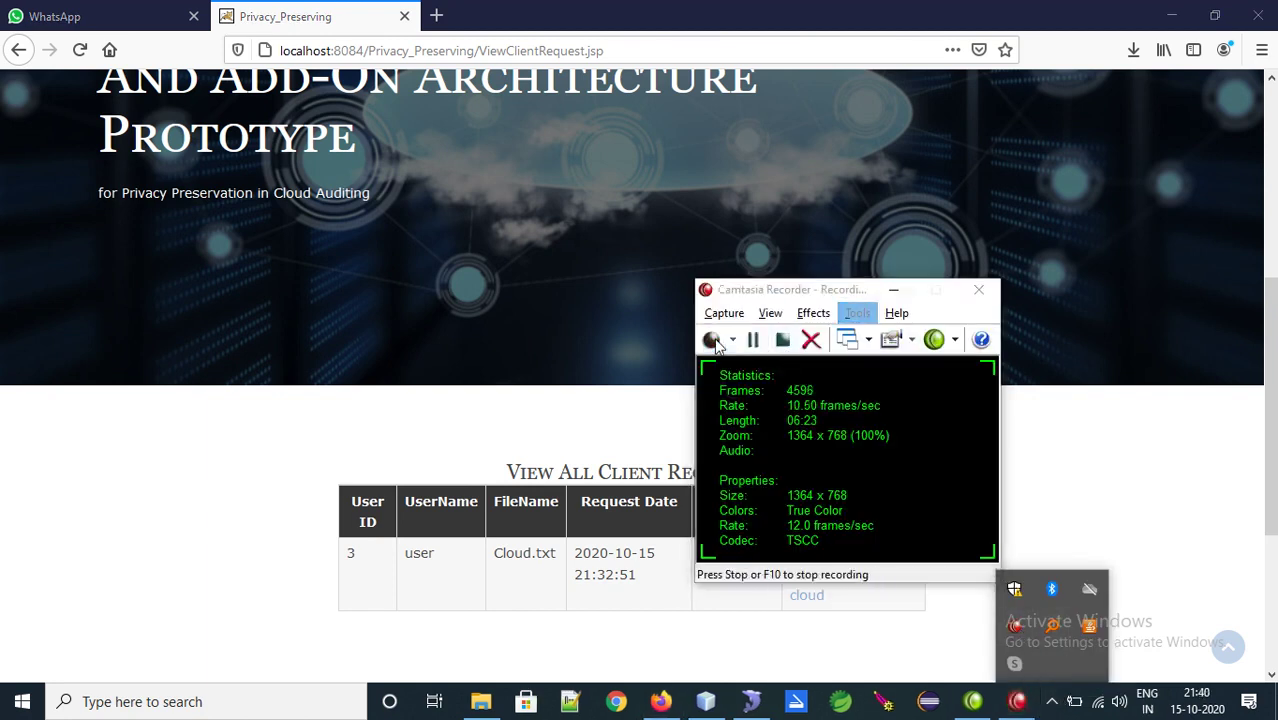
{"action": "left_click", "coordinate": [902, 288]}
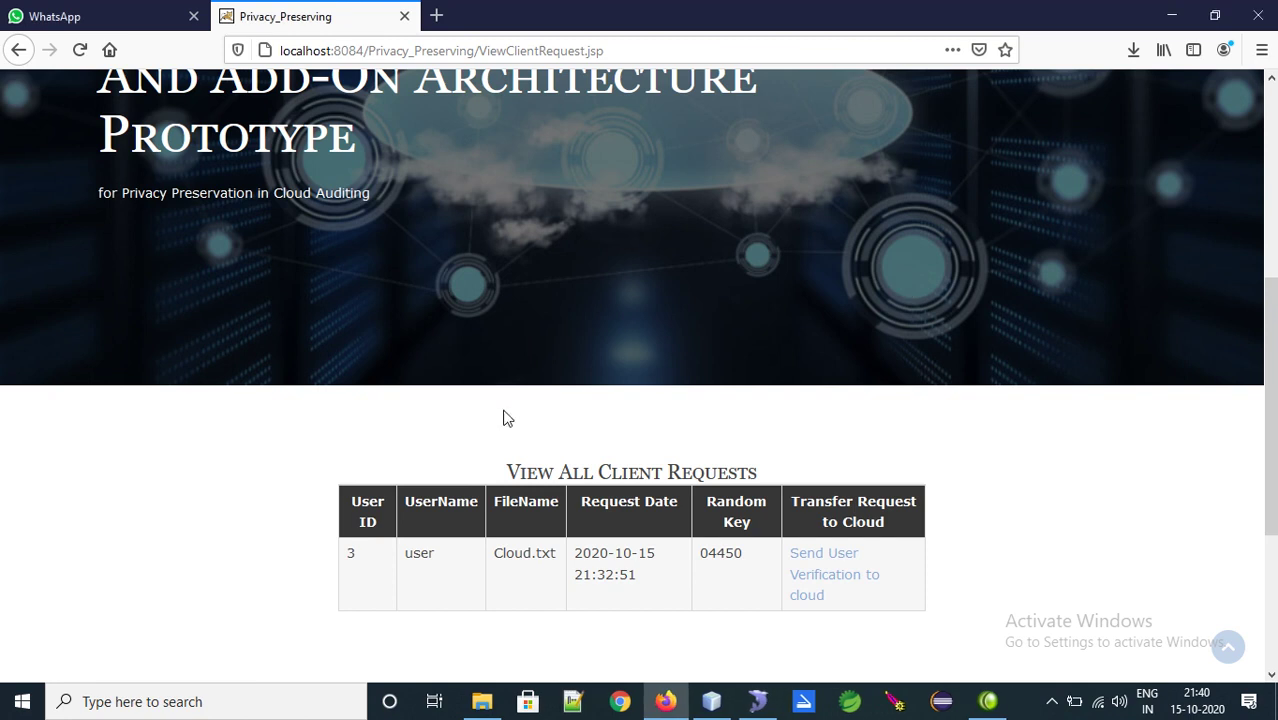
{"action": "scroll", "coordinate": [1270, 400], "scroll_direction": "up", "scroll_amount": 3}
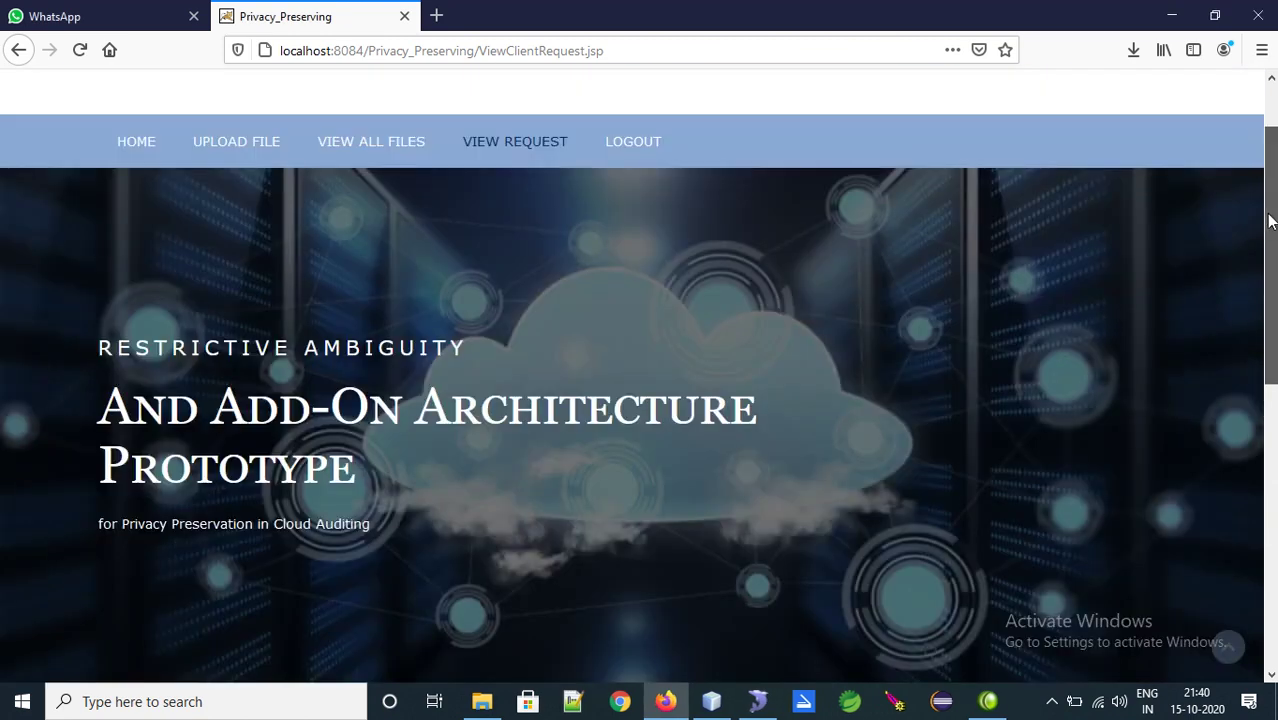
Log out of the owner account and enter the user's credentials on the user login page
{"action": "left_click", "coordinate": [648, 145]}
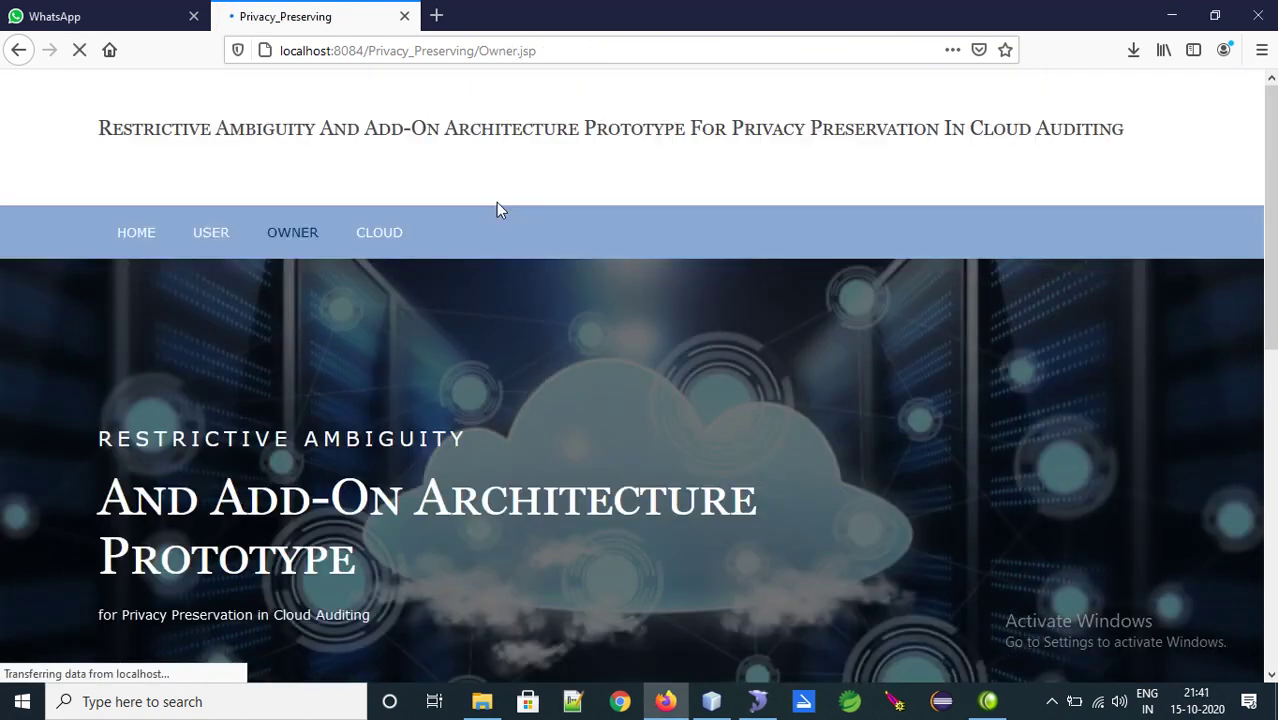
{"action": "left_click", "coordinate": [206, 242]}
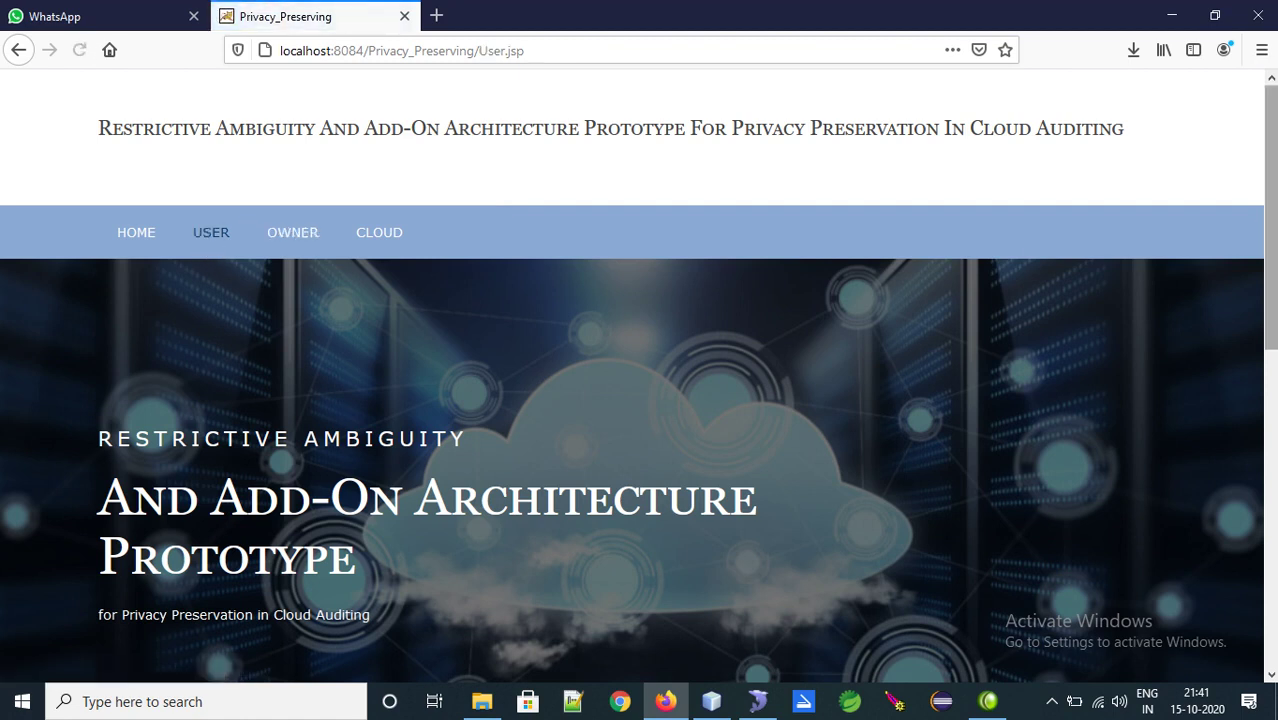
{"action": "scroll", "coordinate": [715, 316], "scroll_direction": "down", "scroll_amount": 8}
{"action": "left_click", "coordinate": [630, 268]}
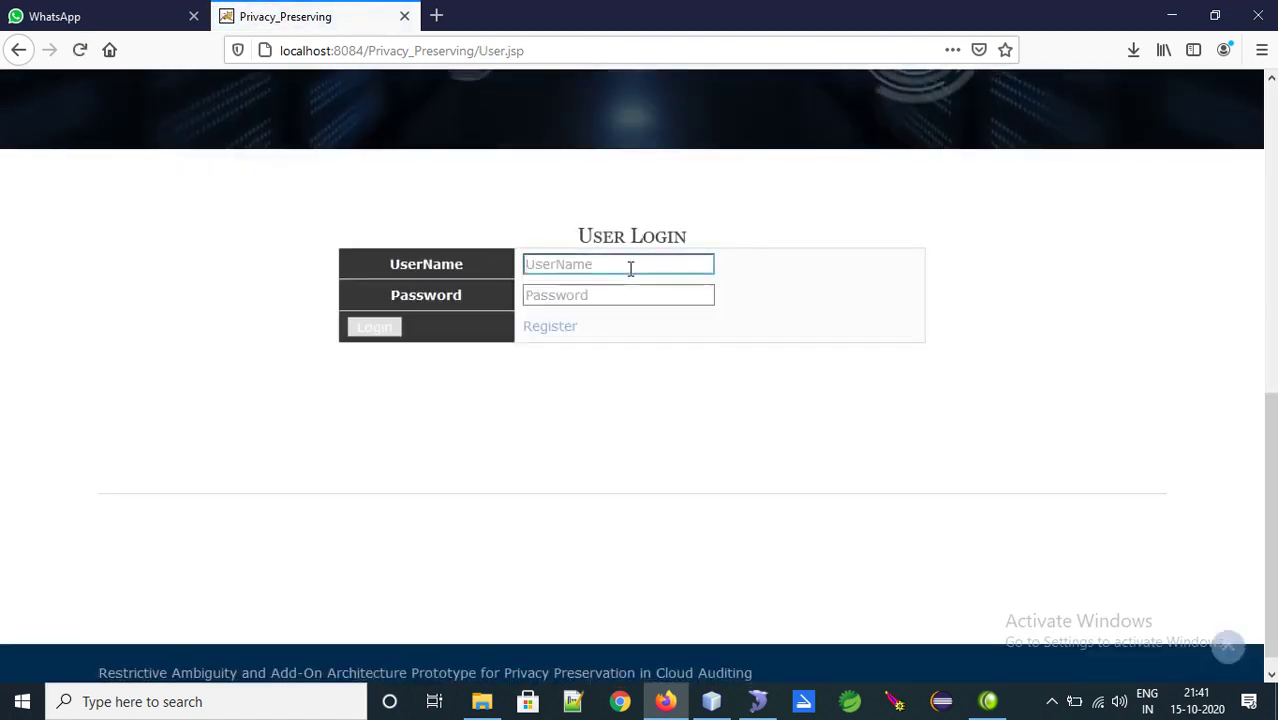
{"action": "left_click", "coordinate": [627, 271]}
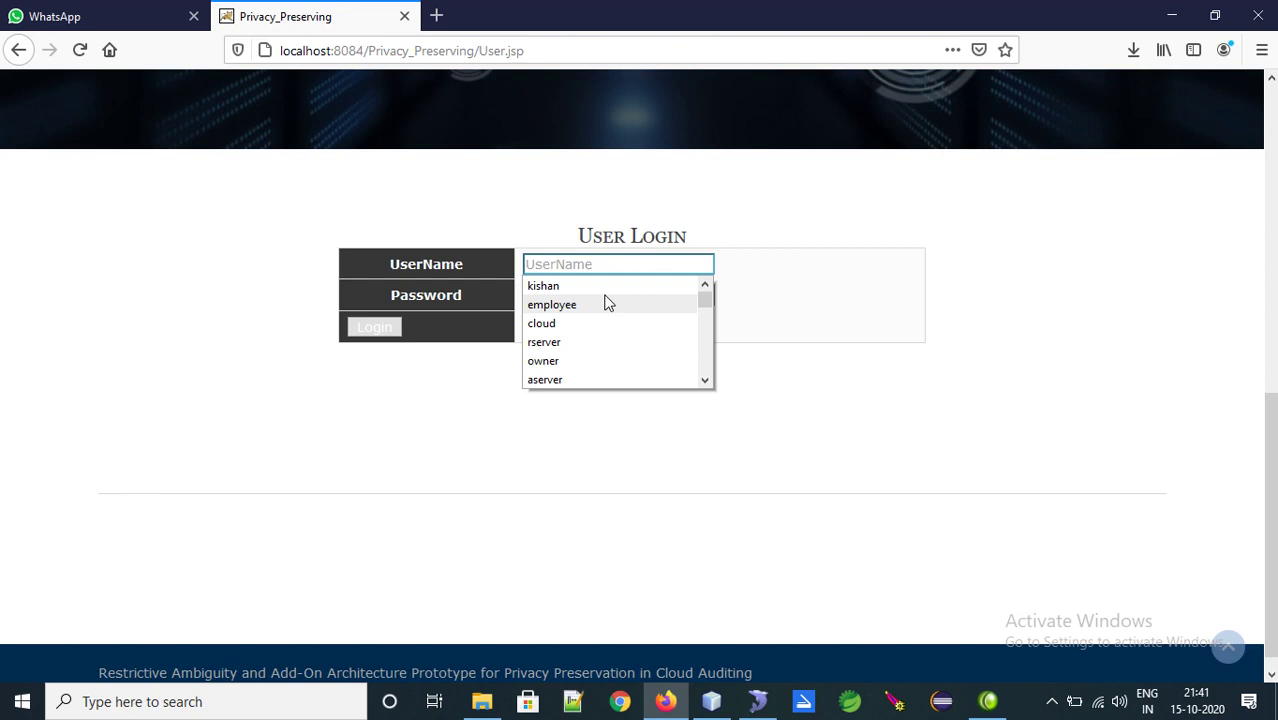
{"action": "type", "text": "user"}
{"action": "left_click", "coordinate": [552, 295]}
{"action": "type", "text": "u"}
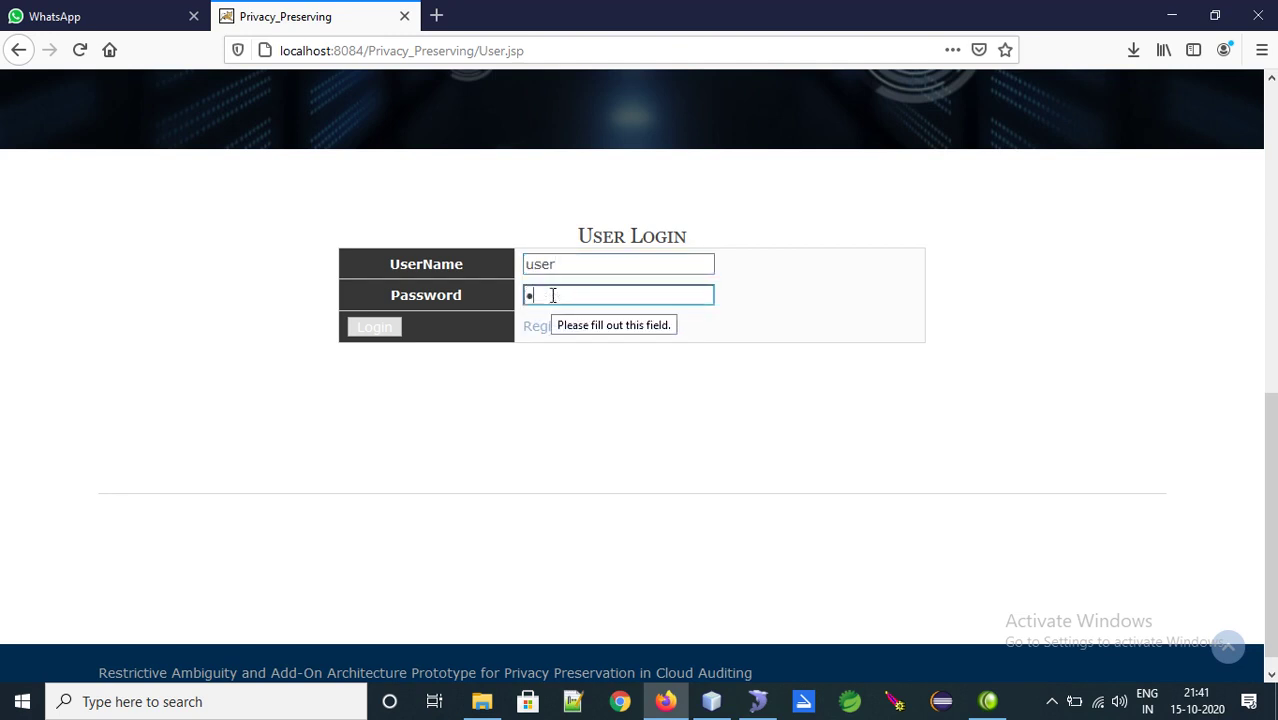
{"action": "type", "text": "se"}
Sign in as the user and view request status, showing Cloud.txt with Key Generated
{"action": "left_click", "coordinate": [380, 335]}
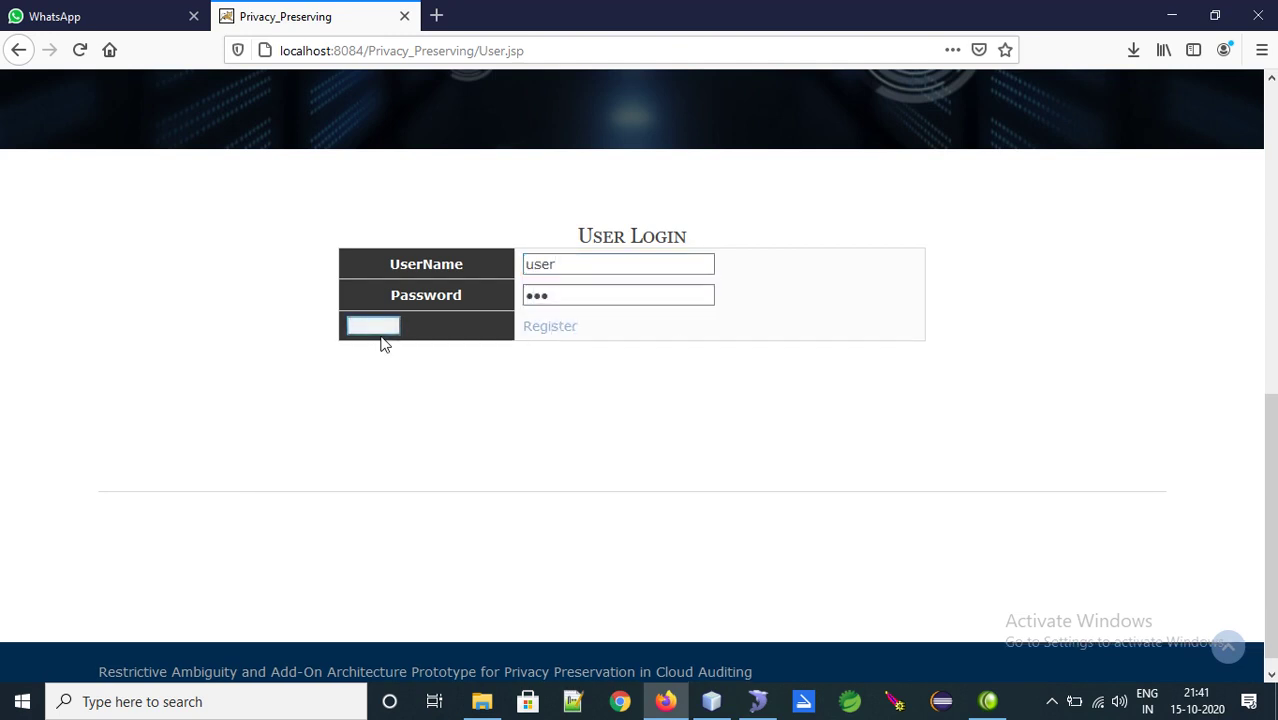
{"action": "left_click", "coordinate": [376, 329]}
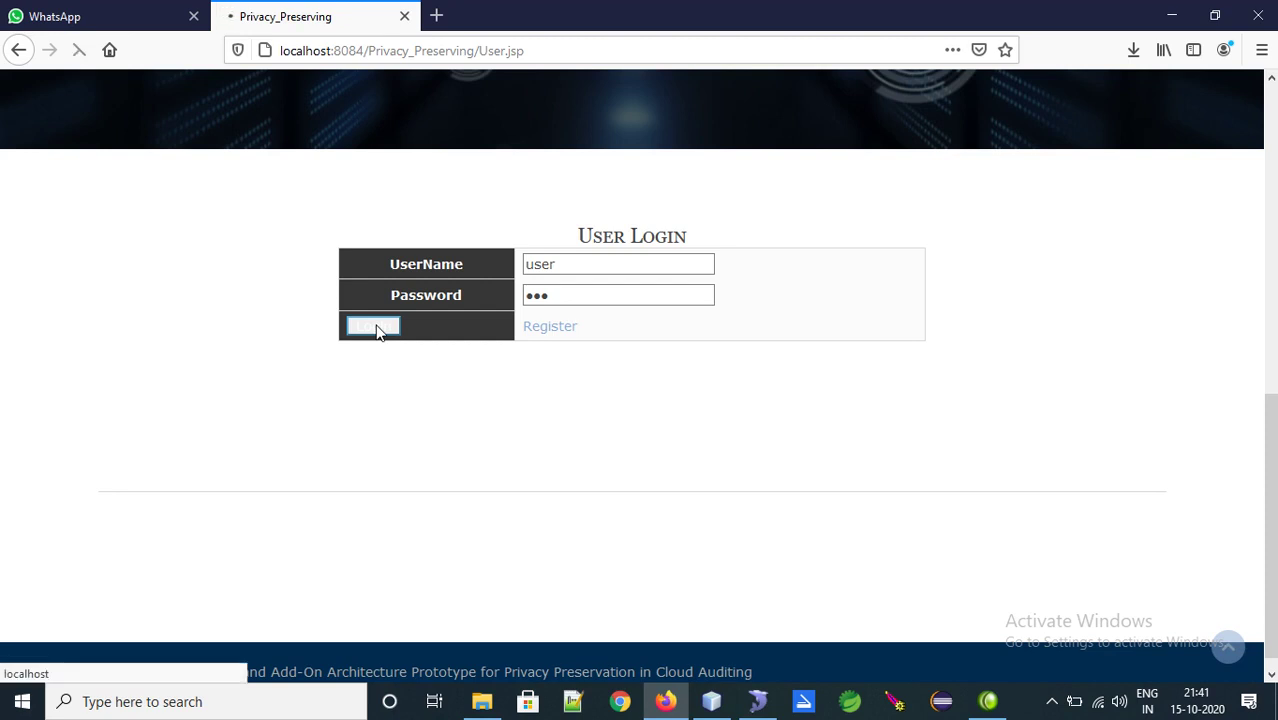
{"action": "left_click", "coordinate": [688, 331]}
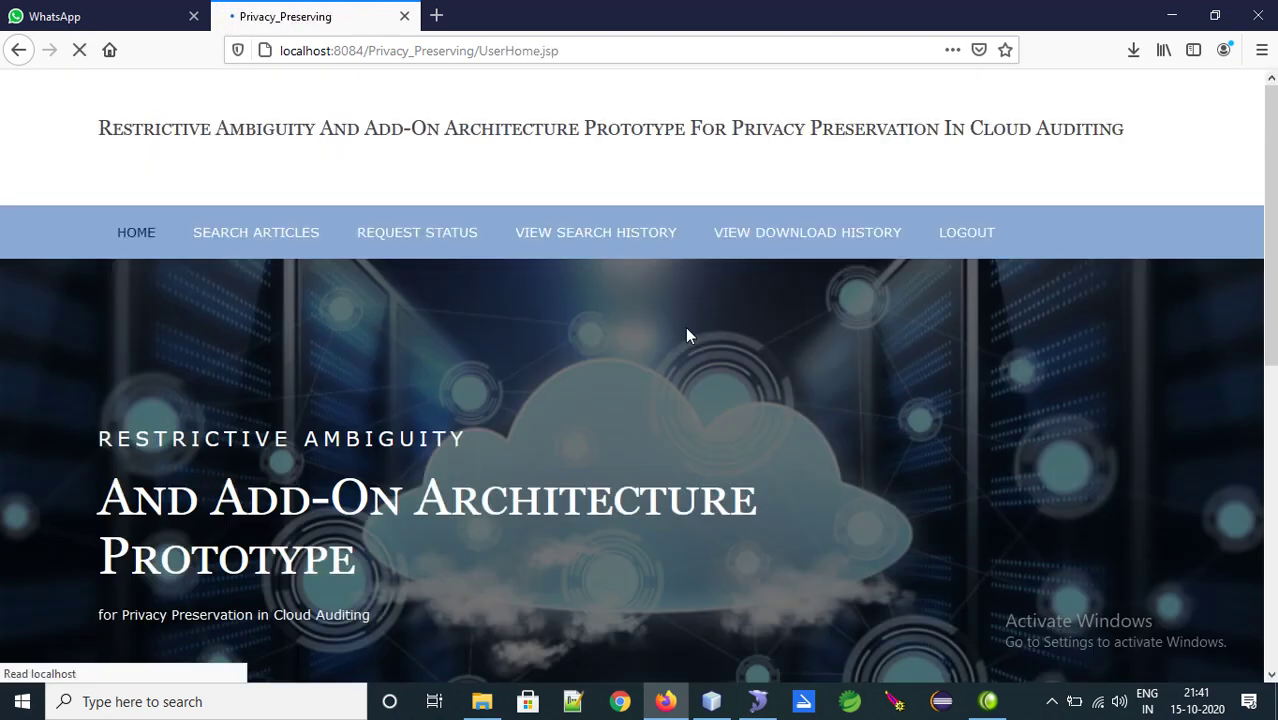
{"action": "left_click", "coordinate": [427, 256]}
{"action": "scroll", "coordinate": [605, 465], "scroll_direction": "down", "scroll_amount": 5}
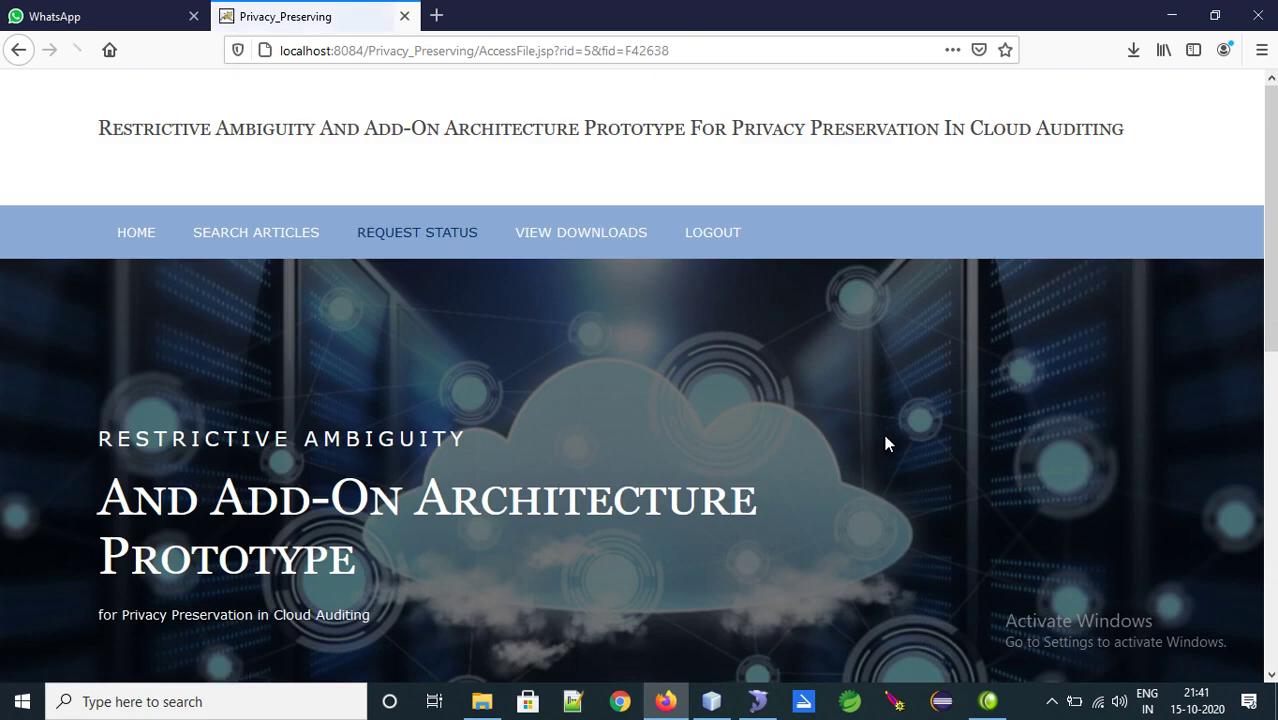
{"action": "scroll", "coordinate": [882, 429], "scroll_direction": "down", "scroll_amount": 5}
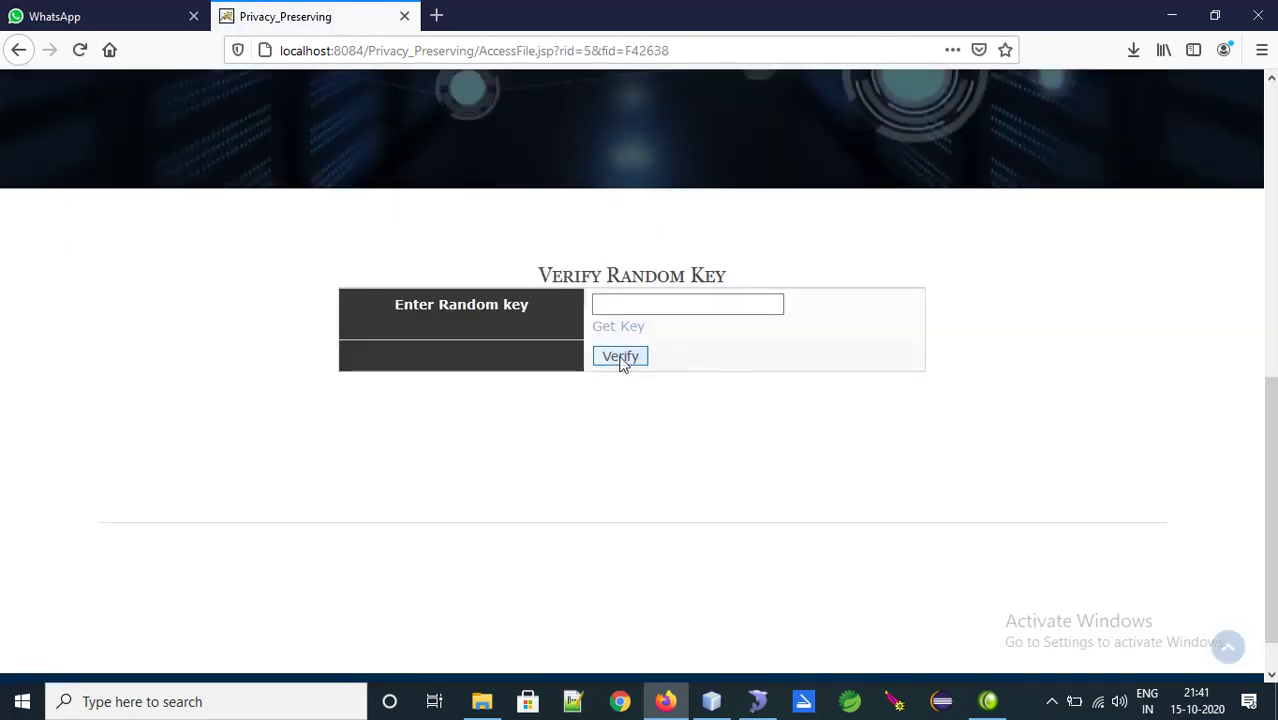
{"action": "left_click_drag", "start_coordinate": [438, 308], "coordinate": [525, 335]}
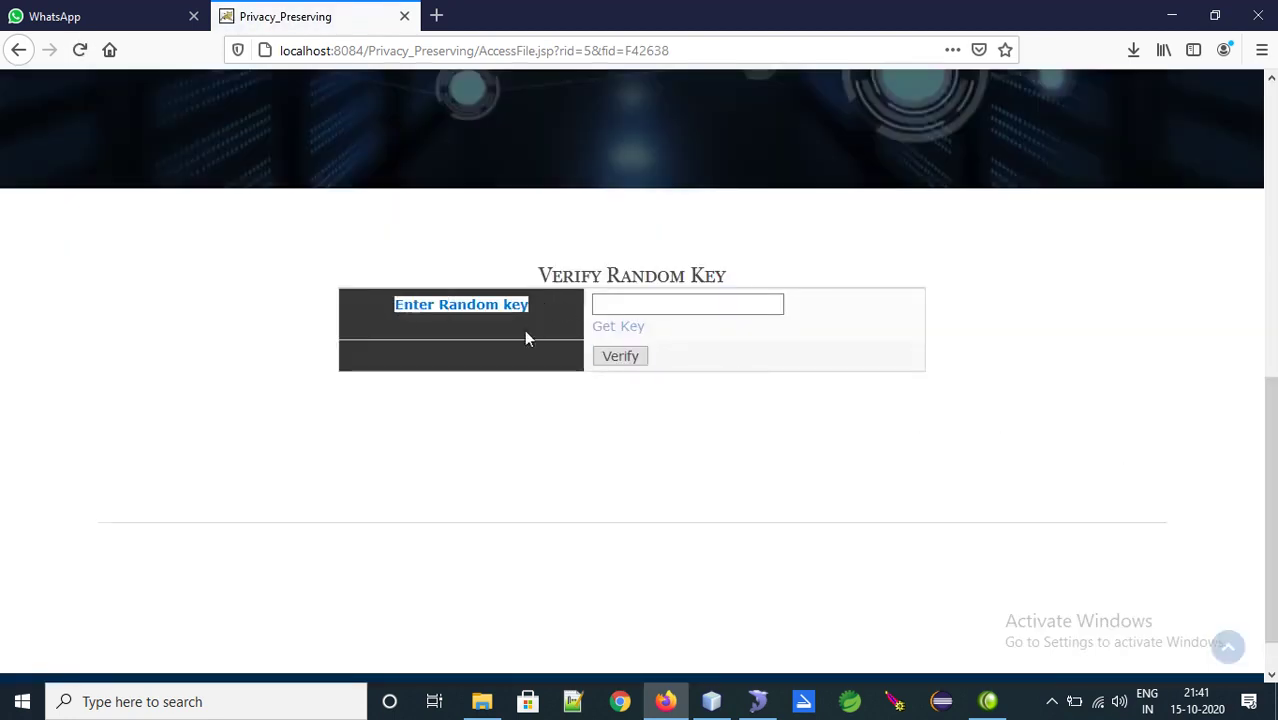
{"action": "left_click", "coordinate": [611, 333]}
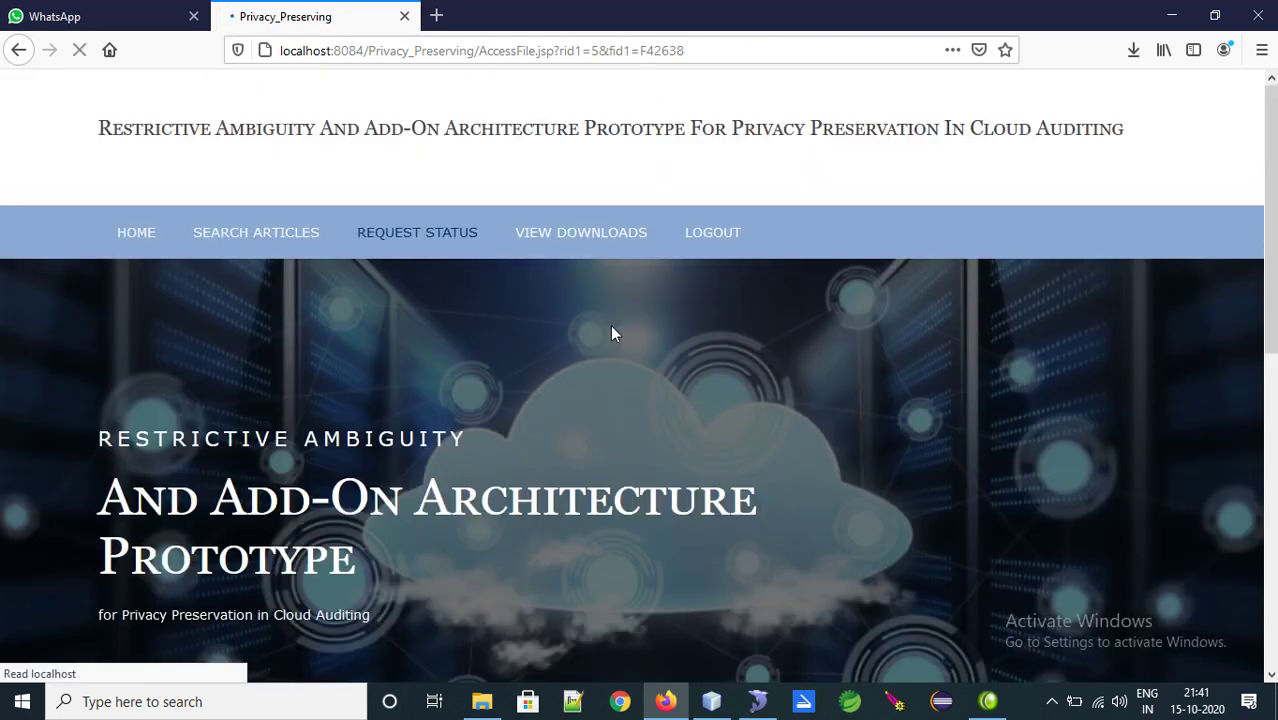
{"action": "scroll", "coordinate": [570, 360], "scroll_direction": "down", "scroll_amount": 5}
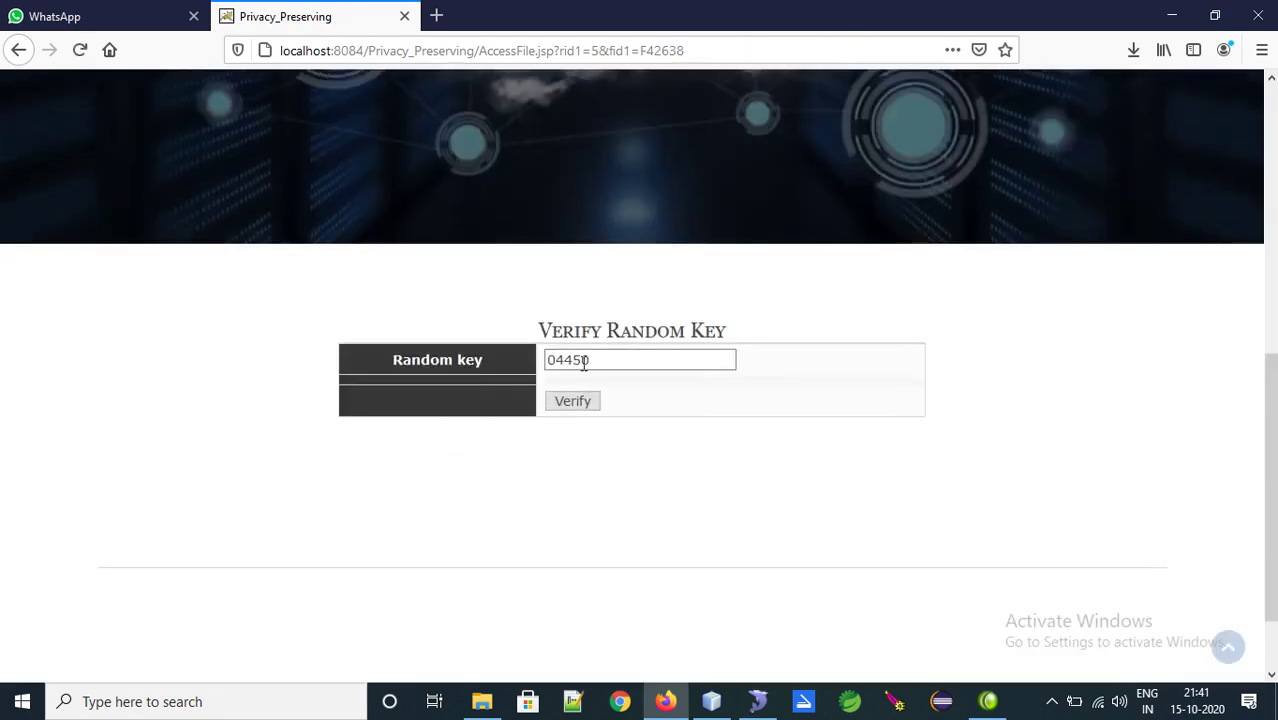
{"action": "left_click", "coordinate": [580, 401]}
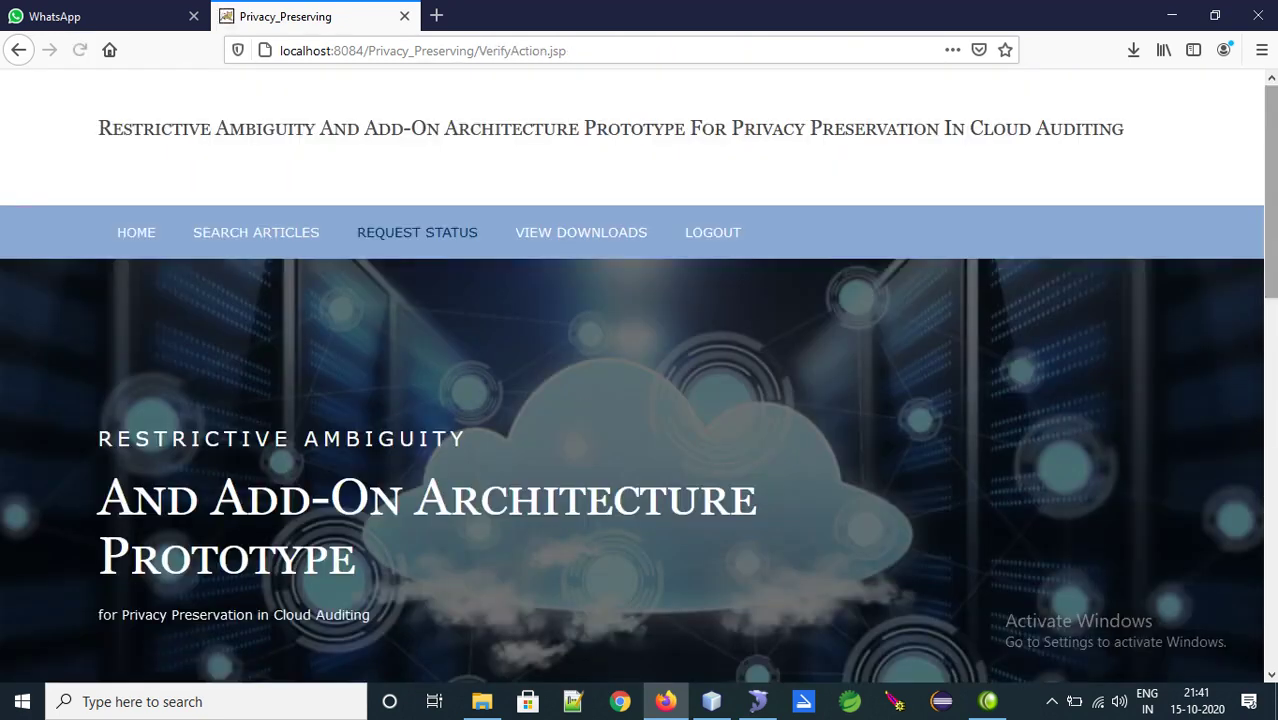
Review the decrypted text 'this is cloud computing sample checking file' and start downloading Cloud.txt
{"action": "scroll", "coordinate": [790, 281], "scroll_direction": "down", "scroll_amount": 7}
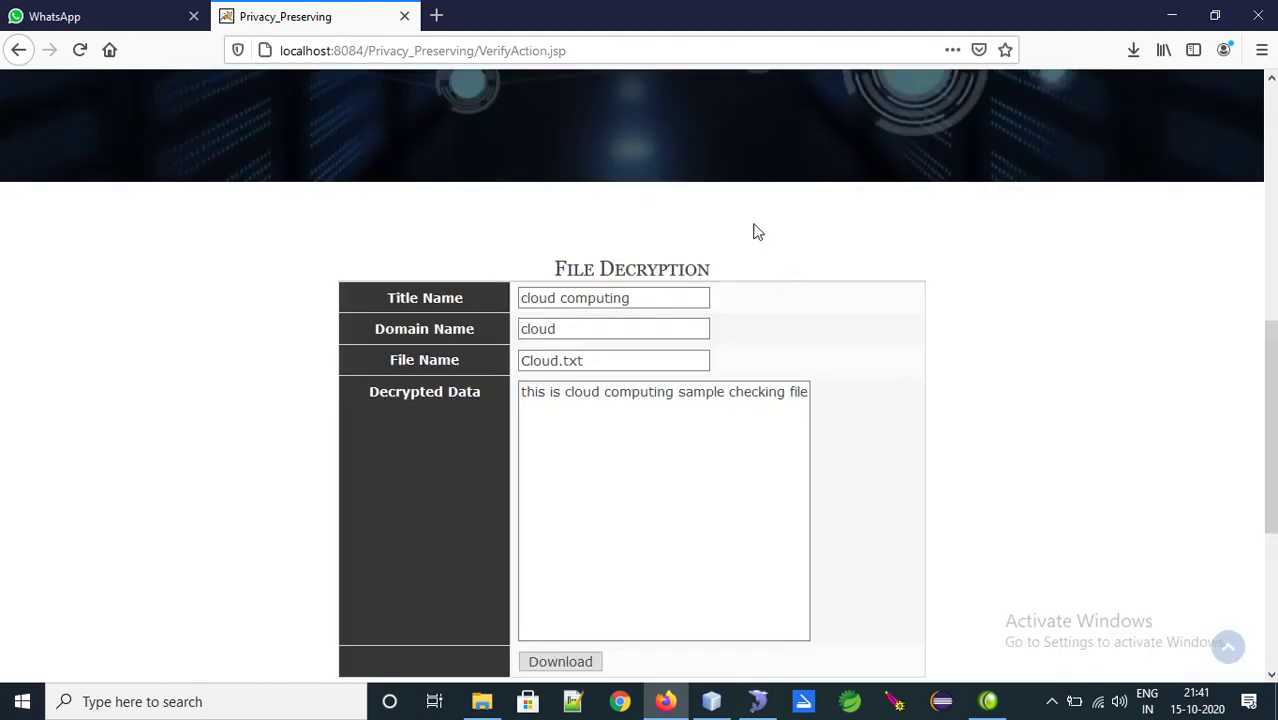
{"action": "scroll", "coordinate": [770, 320], "scroll_direction": "down", "scroll_amount": 3}
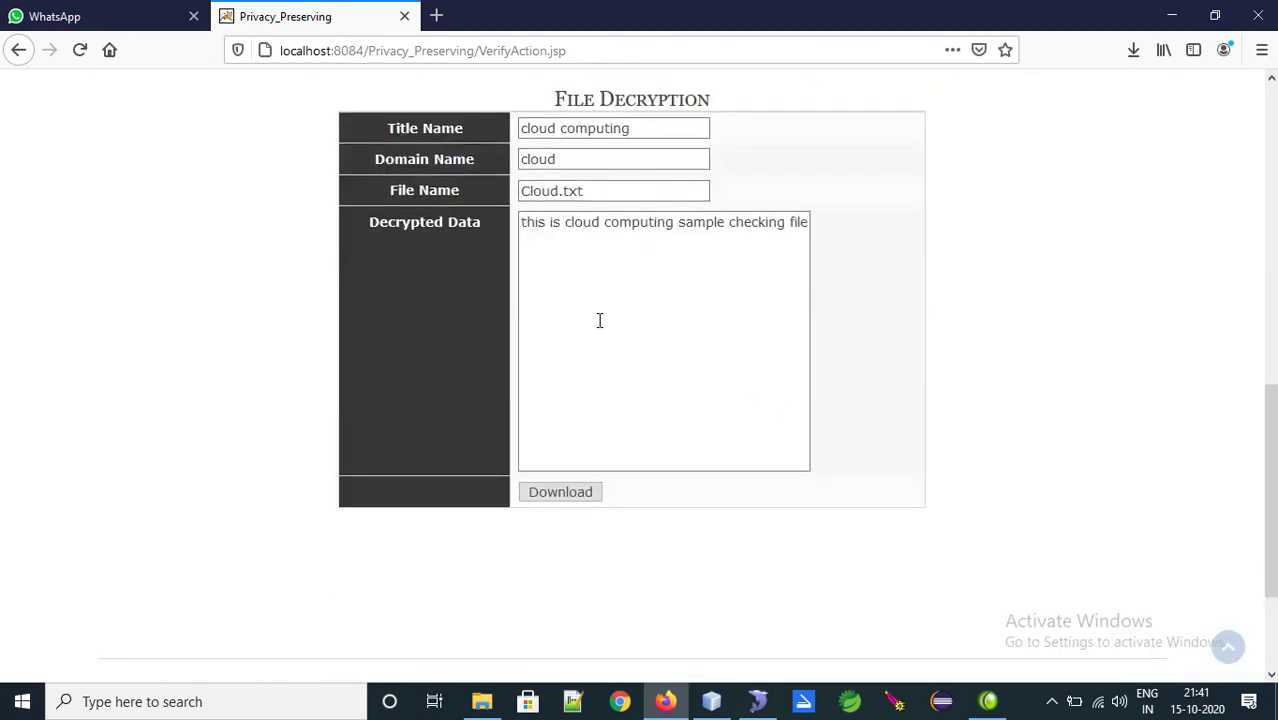
{"action": "left_click_drag", "start_coordinate": [482, 222], "coordinate": [347, 236]}
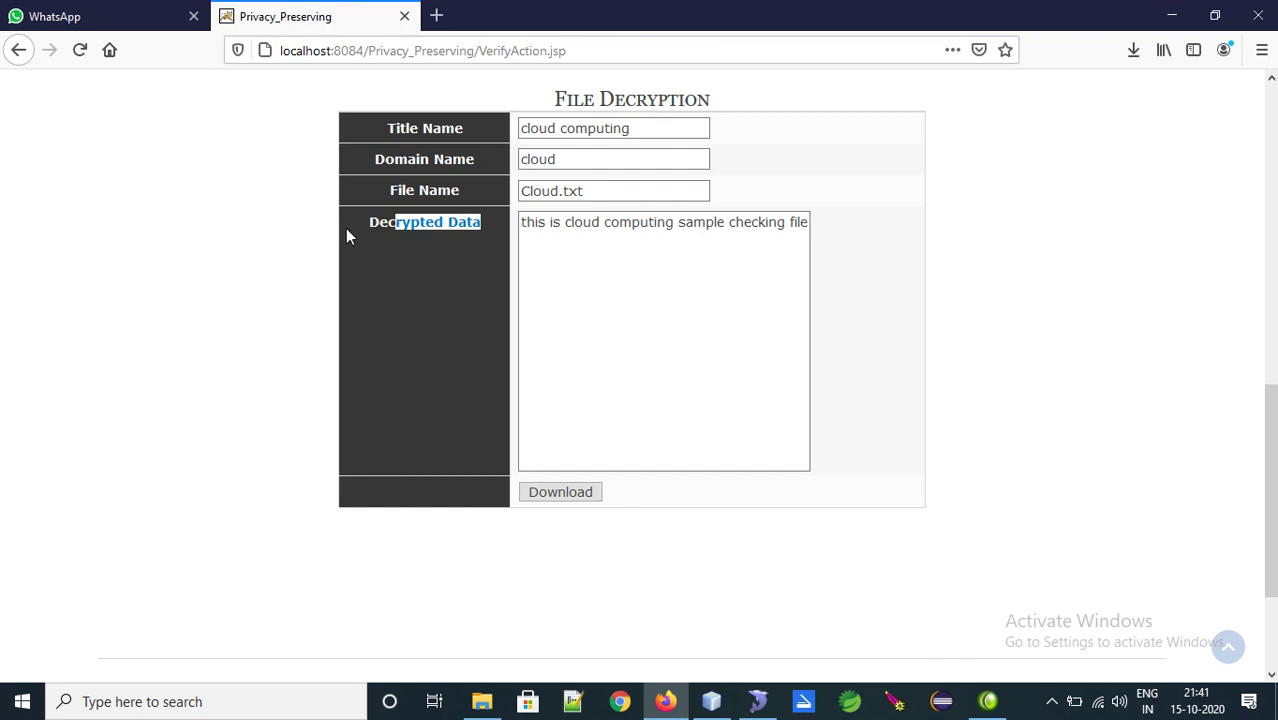
{"action": "left_click", "coordinate": [406, 284]}
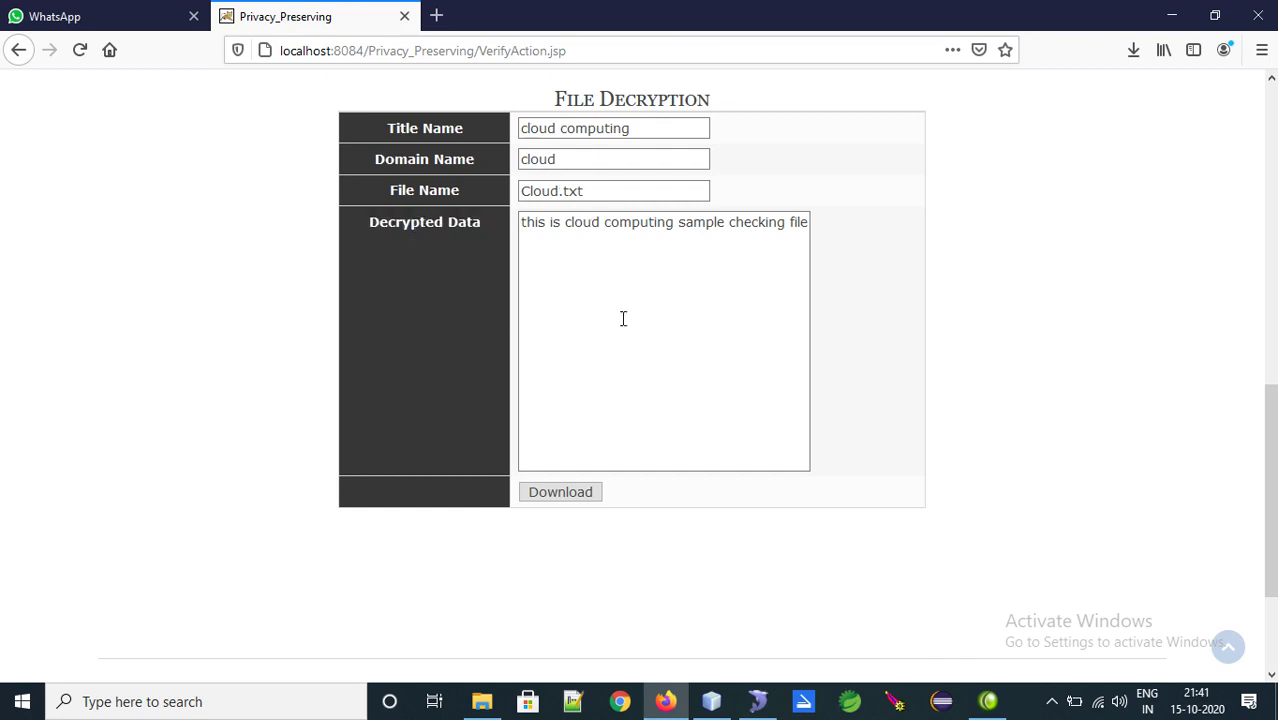
{"action": "left_click", "coordinate": [588, 492]}
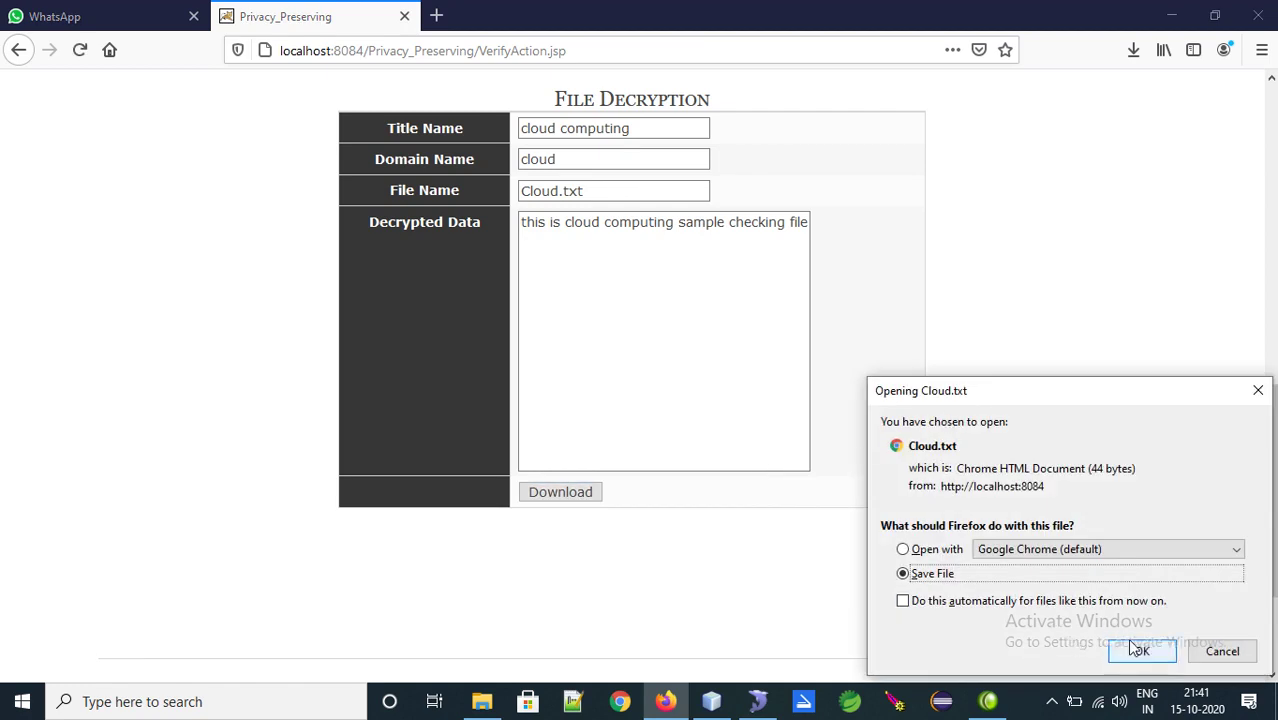
Save Cloud.txt, open it from recent downloads in Notepad, close it, and switch to SQLyog
{"action": "left_click", "coordinate": [1140, 652]}
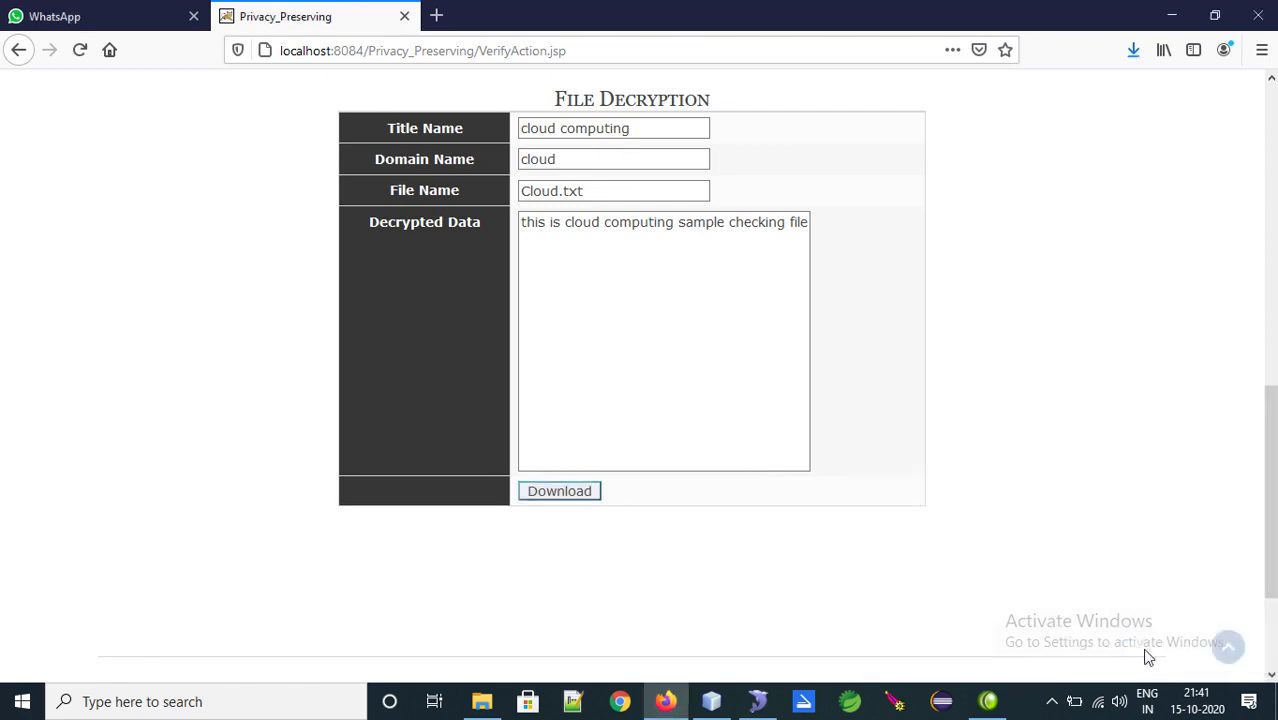
{"action": "left_click", "coordinate": [1133, 52]}
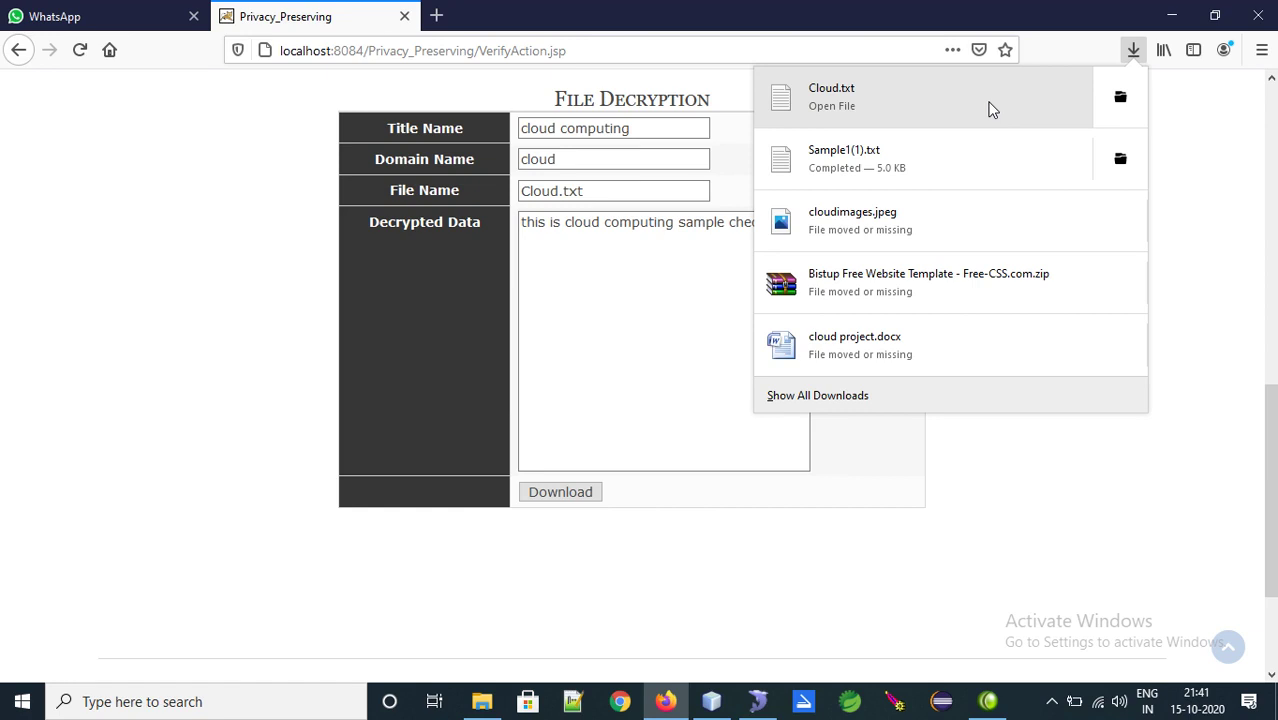
{"action": "left_click", "coordinate": [990, 109]}
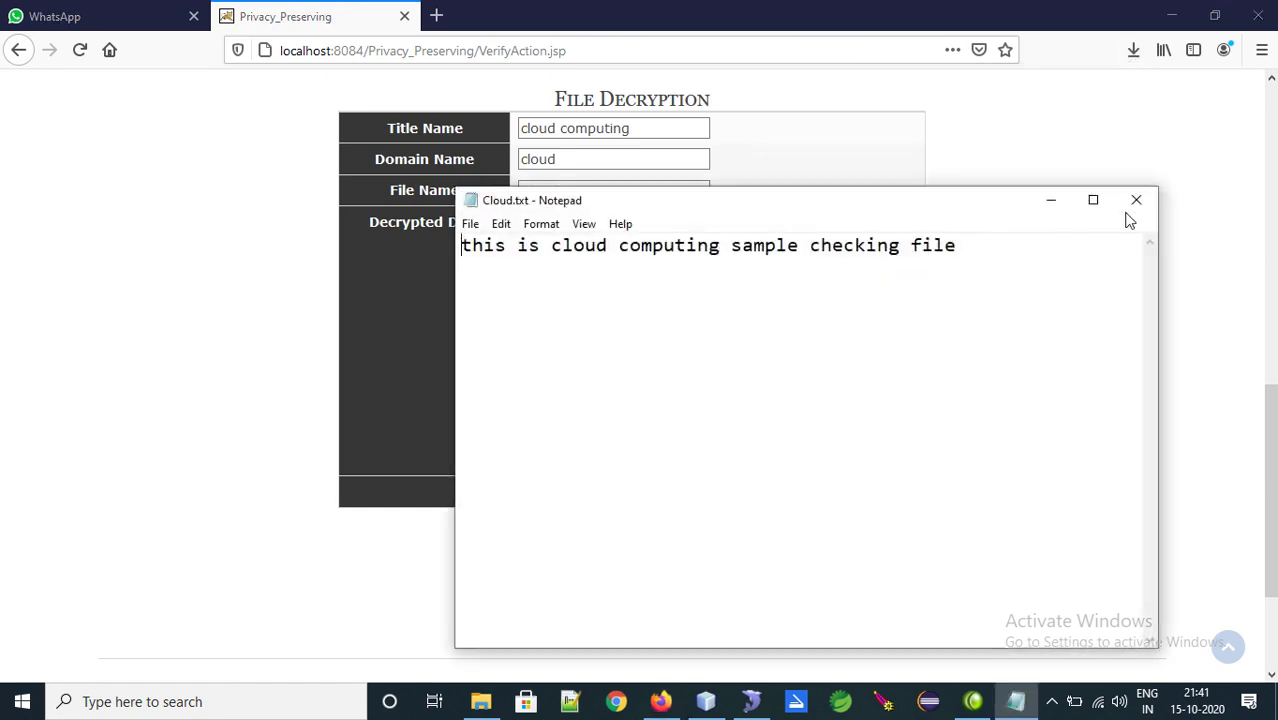
{"action": "left_click", "coordinate": [1136, 200]}
{"action": "left_click", "coordinate": [751, 701]}
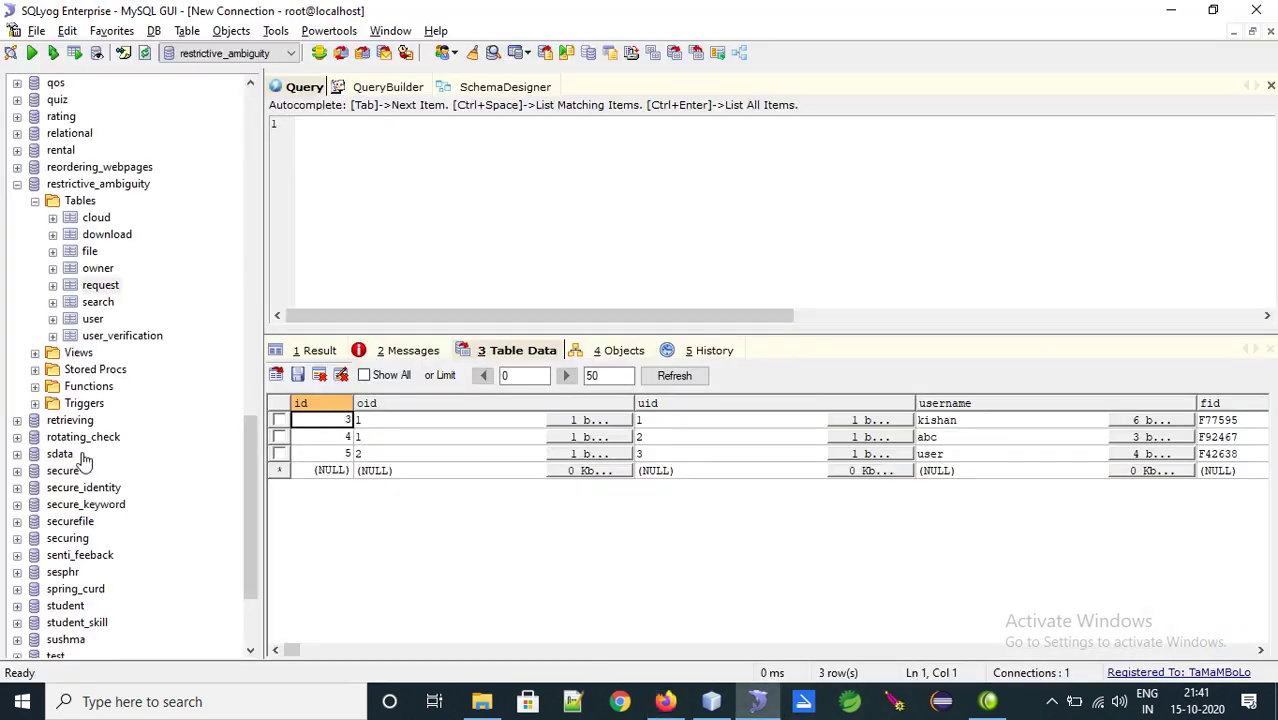
Show the file table's rows in SQLyog, then open the web app's View Download History page
{"action": "left_click", "coordinate": [90, 252]}
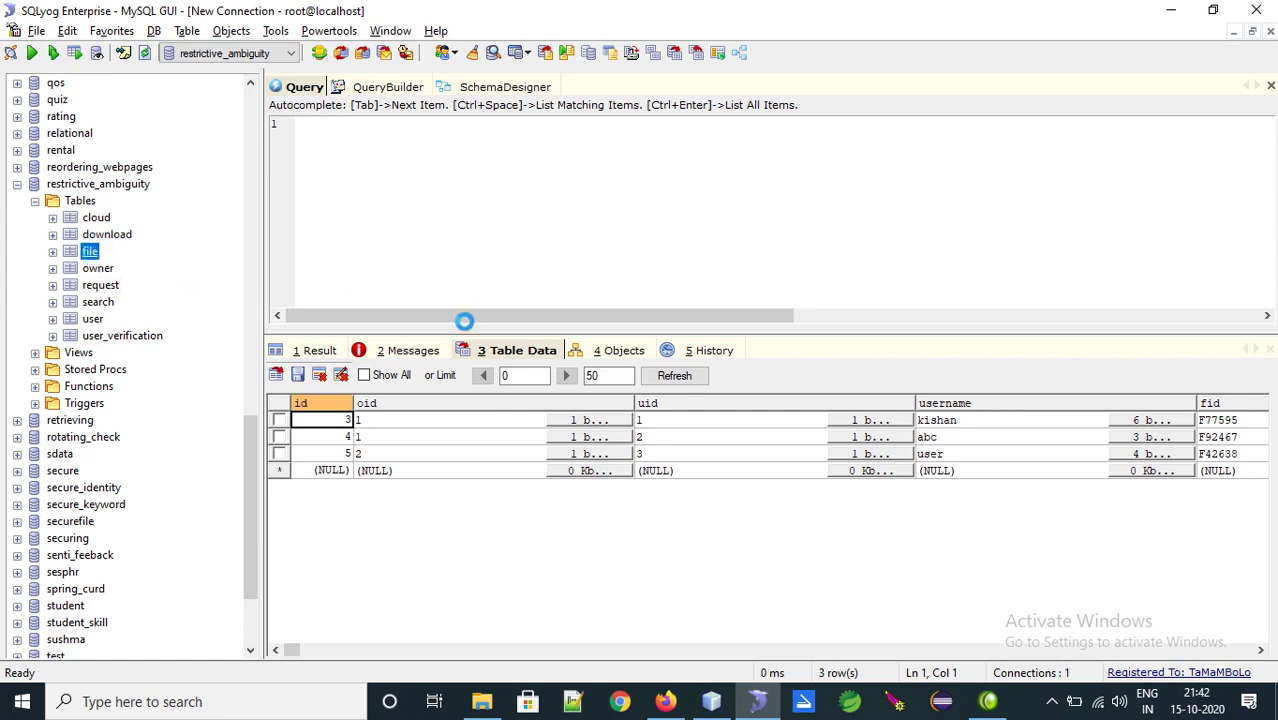
{"action": "left_click", "coordinate": [666, 702]}
{"action": "left_click_drag", "start_coordinate": [1272, 400], "coordinate": [1273, 145]}
{"action": "left_click", "coordinate": [598, 246]}
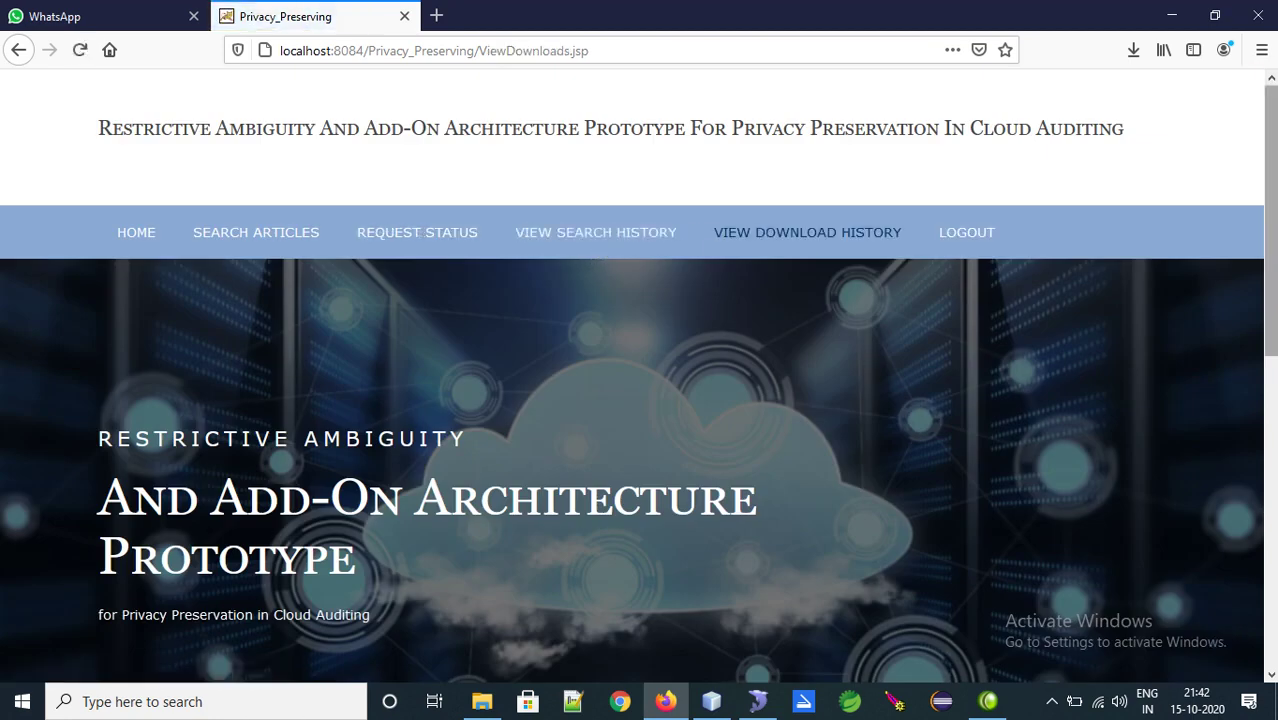
Open View Search History and look through the table of four keyword searches
{"action": "scroll", "coordinate": [638, 376], "scroll_direction": "down", "scroll_amount": 8}
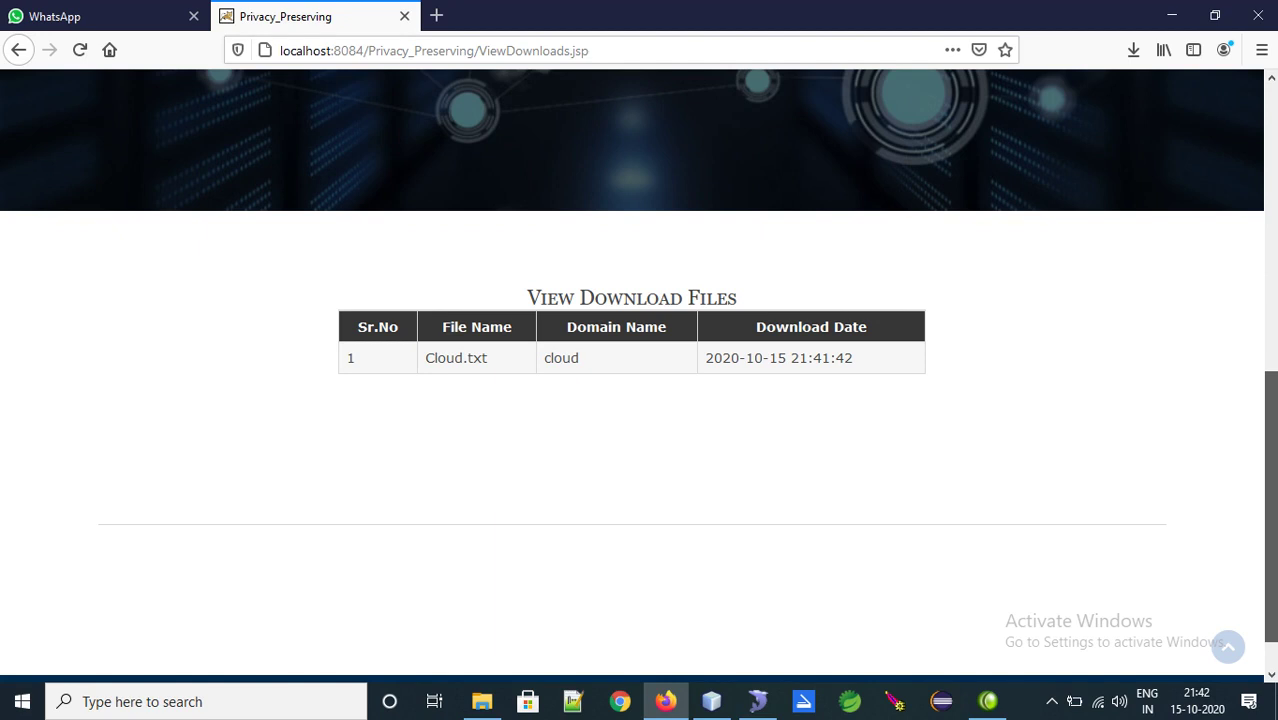
{"action": "scroll", "coordinate": [638, 376], "scroll_direction": "up", "scroll_amount": 8}
{"action": "left_click", "coordinate": [585, 238]}
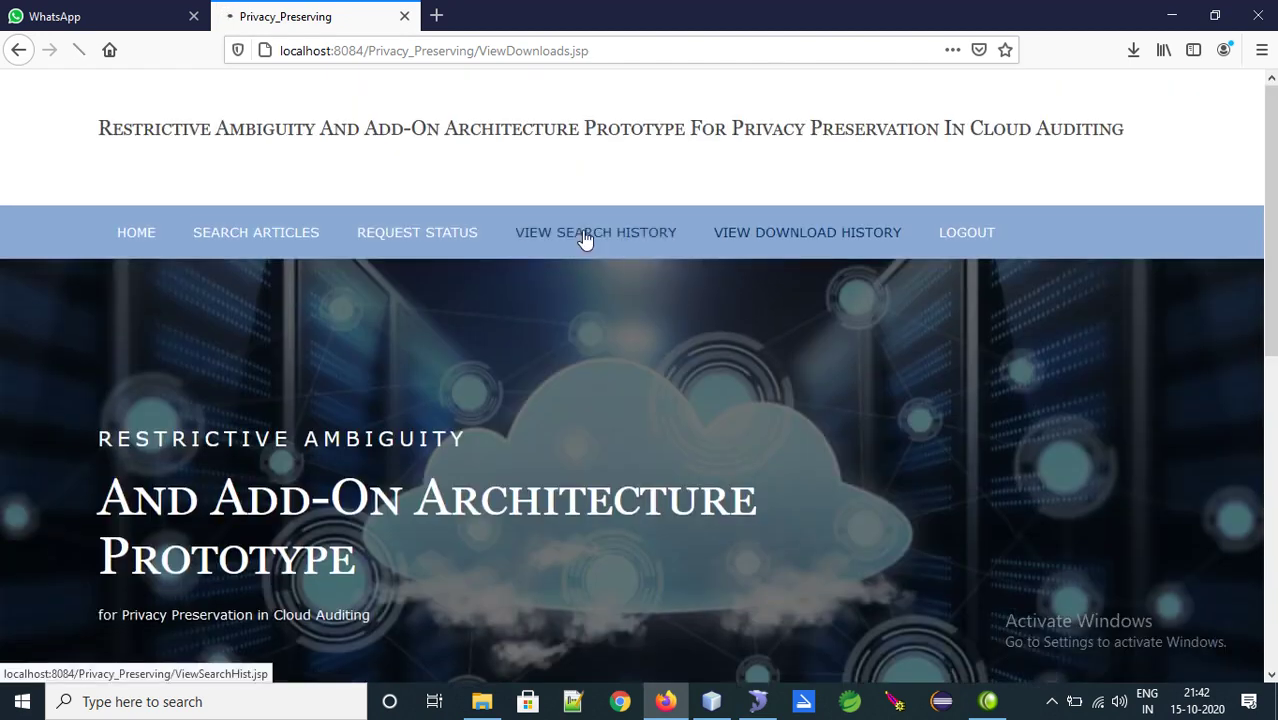
{"action": "scroll", "coordinate": [1169, 309], "scroll_direction": "down", "scroll_amount": 8}
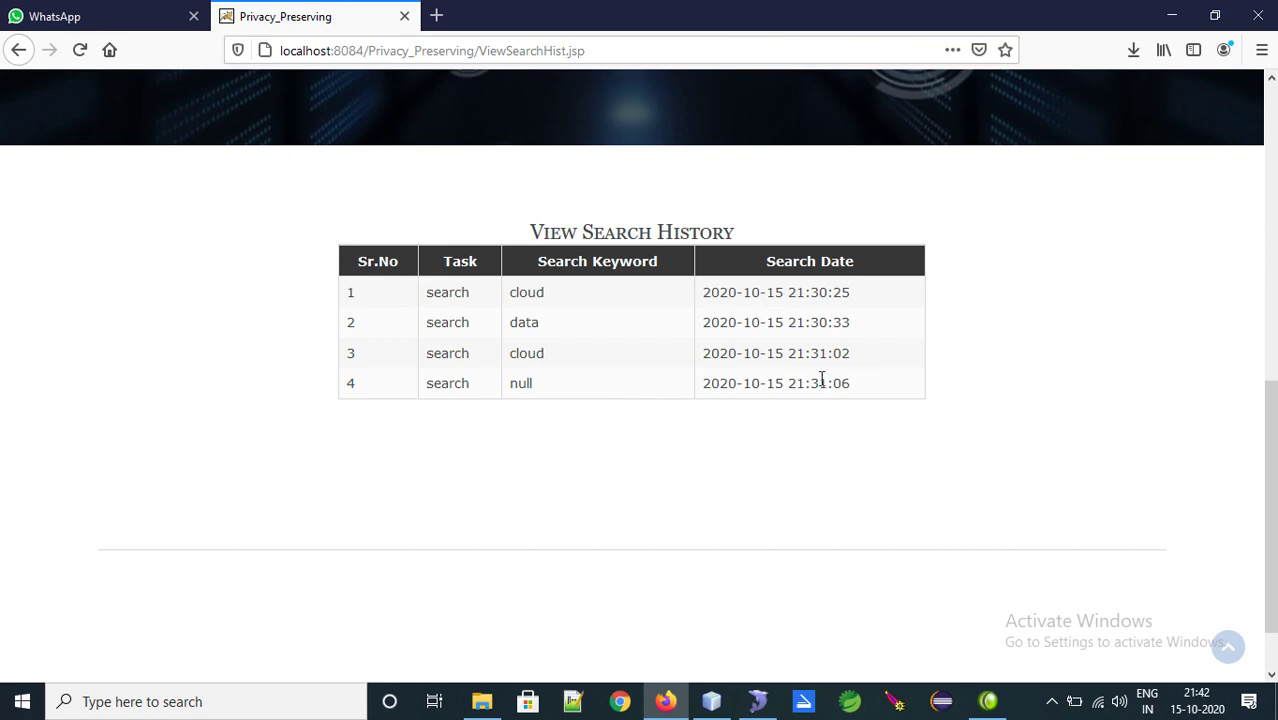
{"action": "left_click_drag", "start_coordinate": [822, 380], "coordinate": [350, 292]}
Log out of the user account
{"action": "left_click", "coordinate": [641, 466]}
{"action": "scroll", "coordinate": [638, 376], "scroll_direction": "up", "scroll_amount": 8}
{"action": "left_click", "coordinate": [985, 166]}
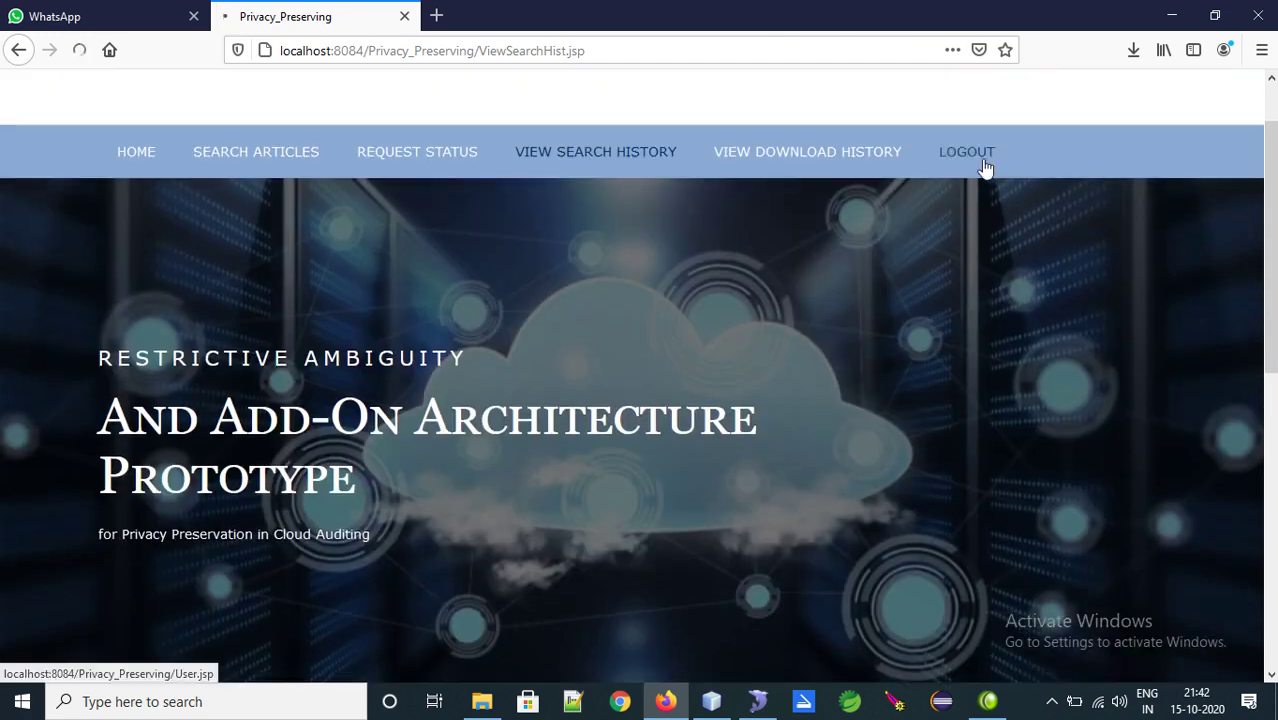
Log in to the cloud account with the saved username and its password, accepting the success alert
{"action": "left_click", "coordinate": [424, 241]}
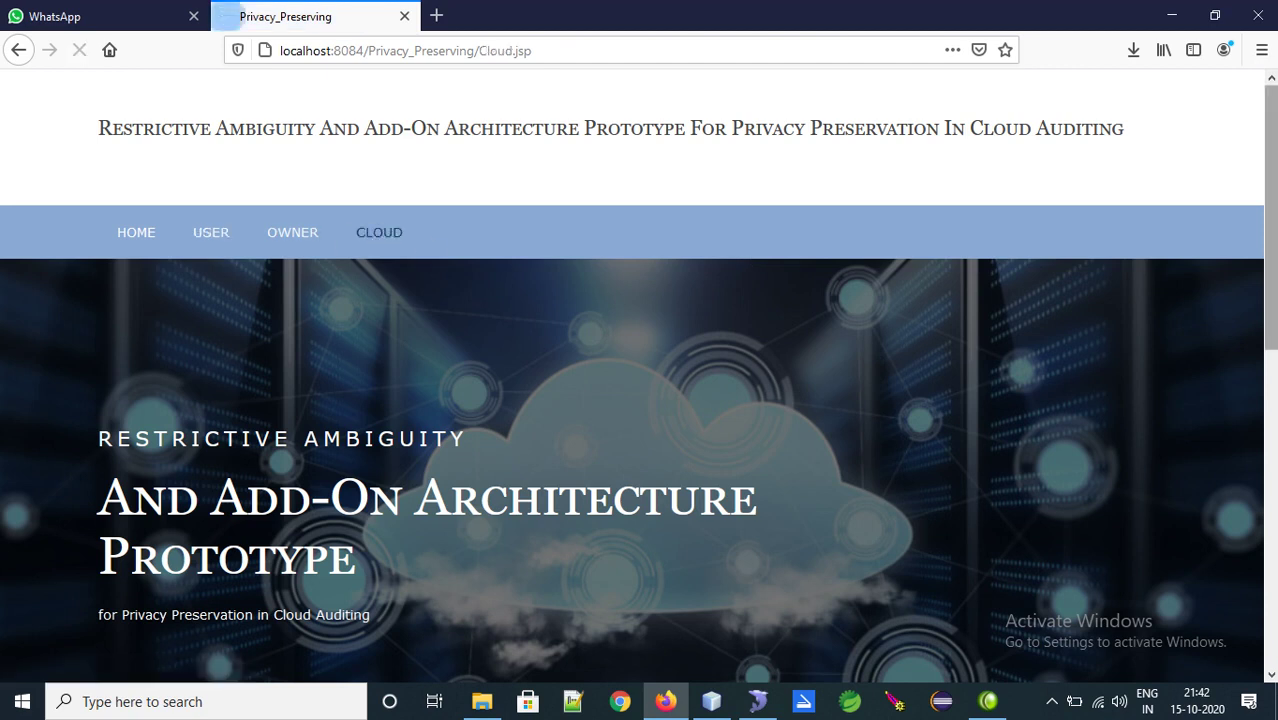
{"action": "scroll", "coordinate": [676, 311], "scroll_direction": "down", "scroll_amount": 7}
{"action": "left_click", "coordinate": [628, 248]}
{"action": "left_click", "coordinate": [628, 248]}
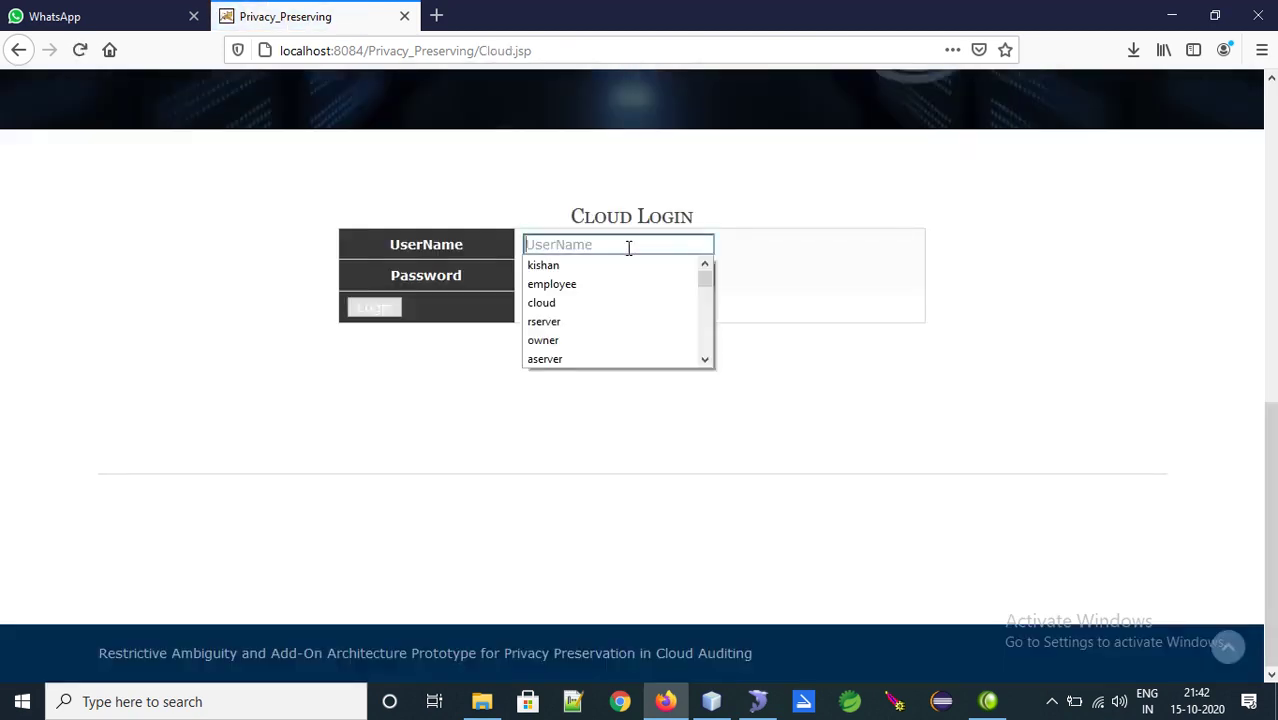
{"action": "type", "text": "c"}
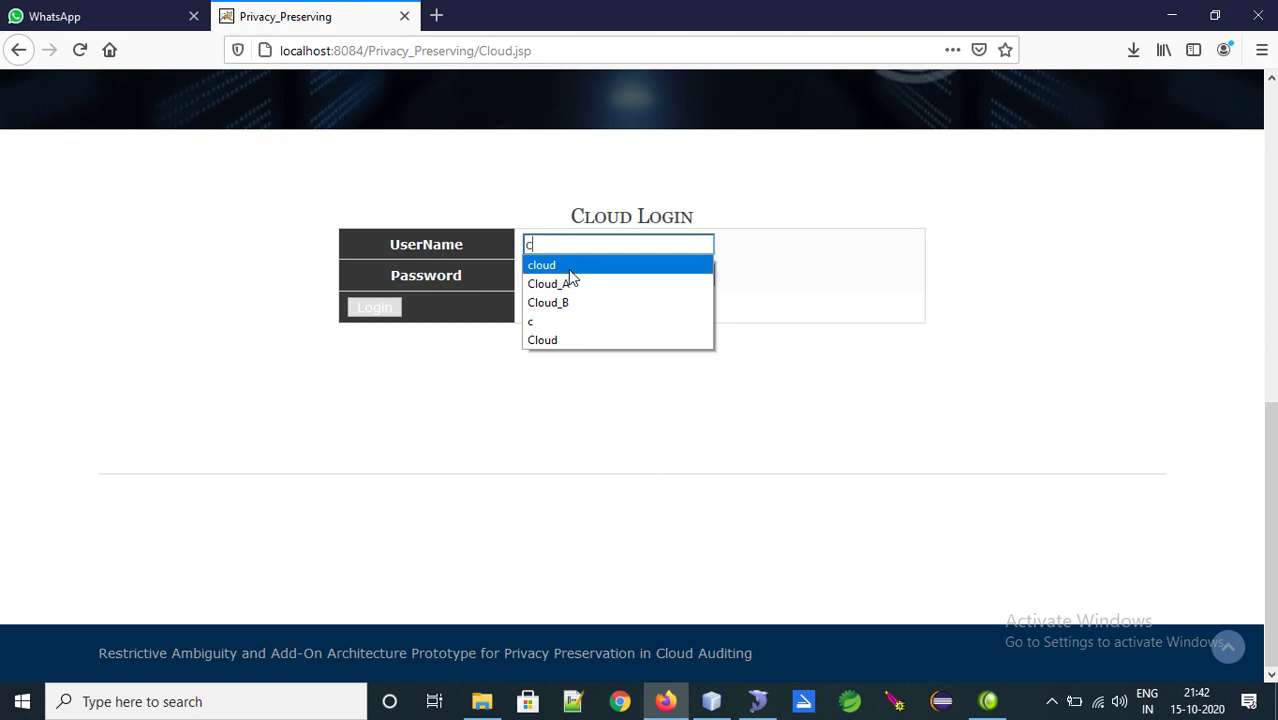
{"action": "left_click", "coordinate": [566, 263]}
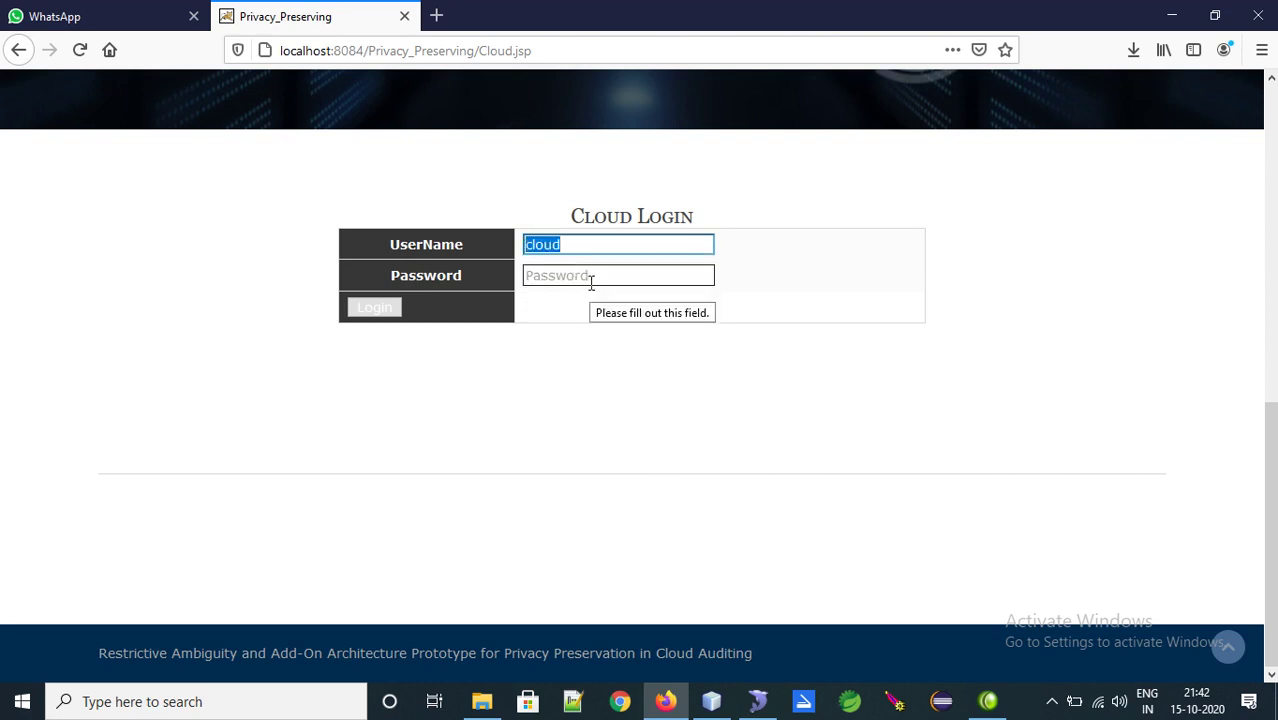
{"action": "left_click", "coordinate": [547, 279]}
{"action": "type", "text": "cloud"}
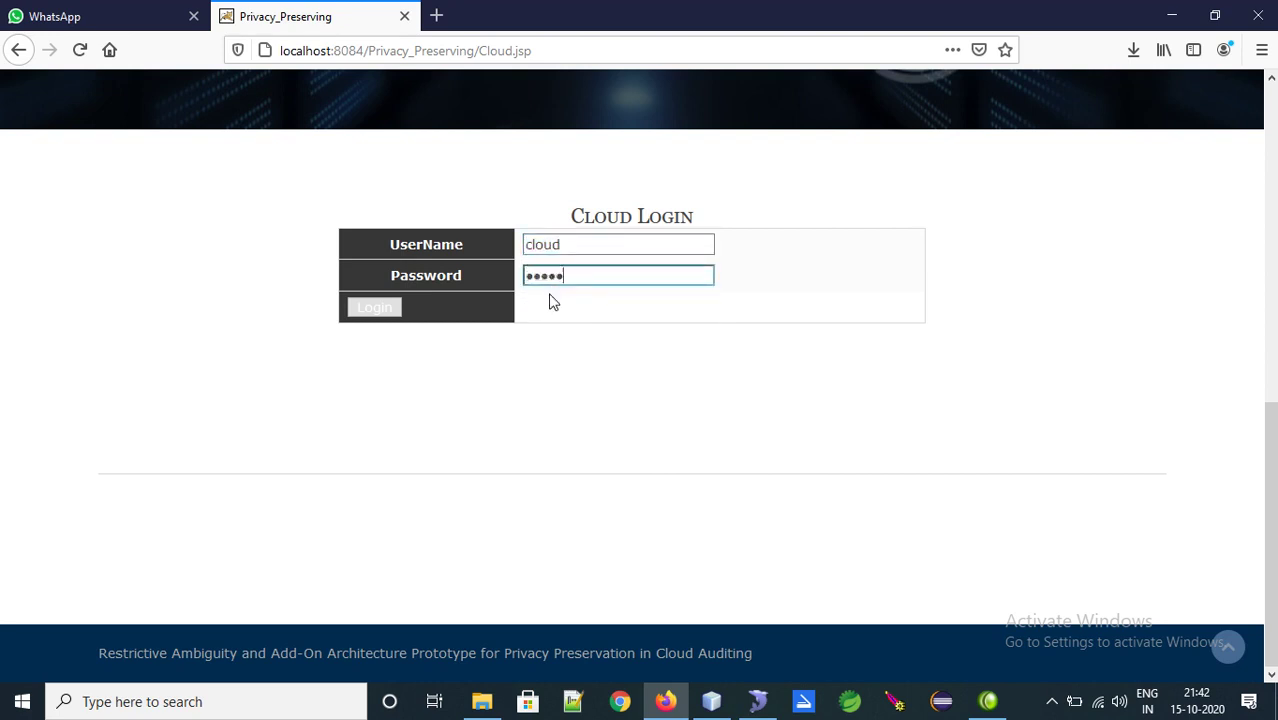
{"action": "left_click", "coordinate": [388, 312]}
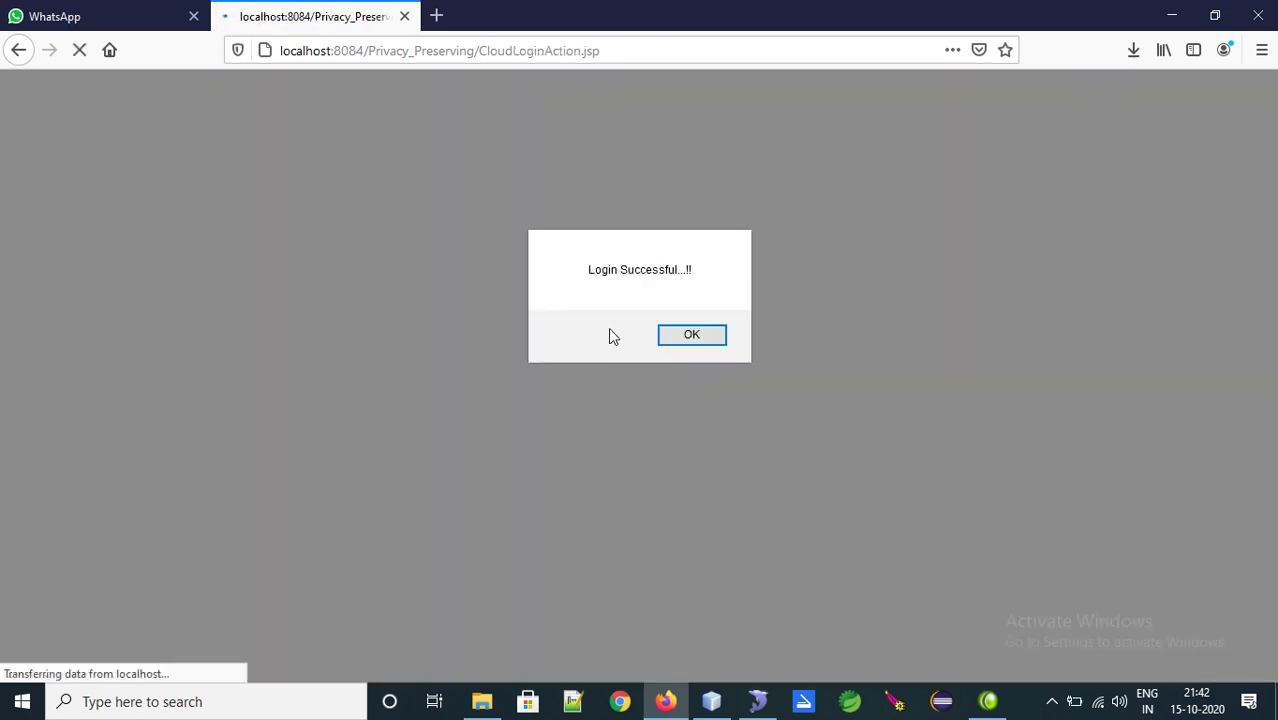
{"action": "left_click", "coordinate": [695, 332]}
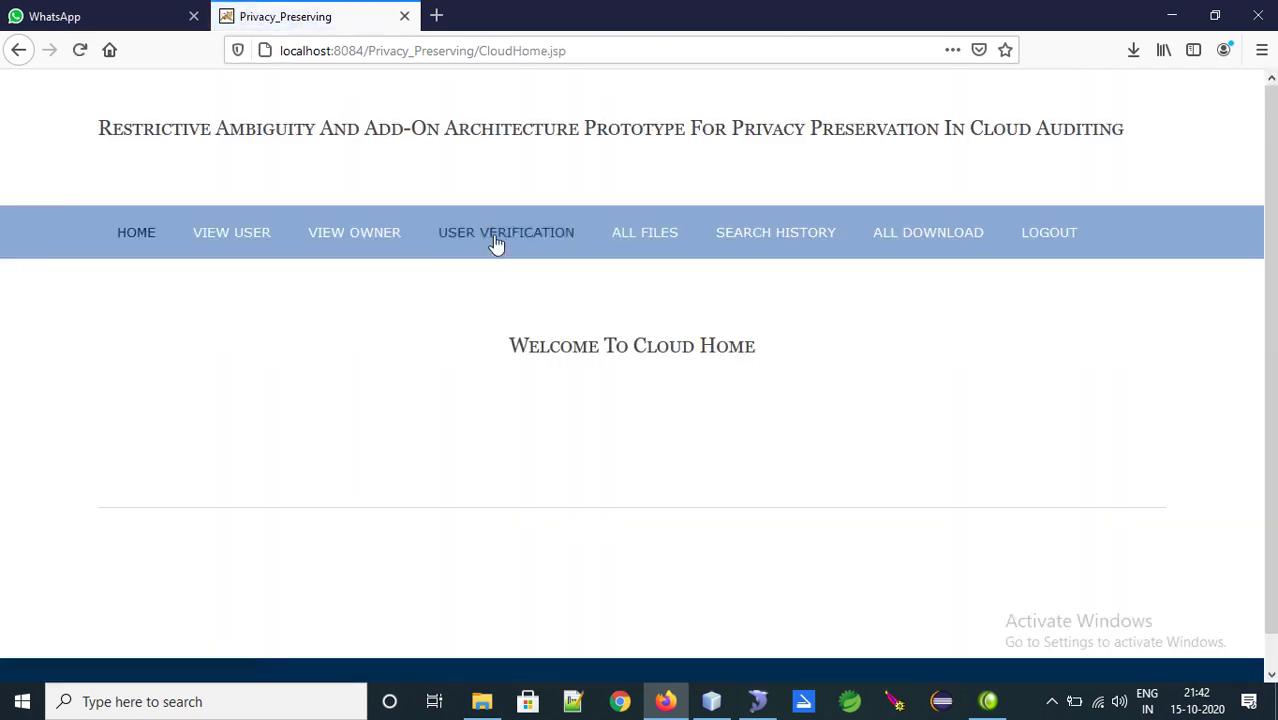
Open All Files, view Cloud.txt's encrypted data, and go back to the table
{"action": "left_click", "coordinate": [640, 243]}
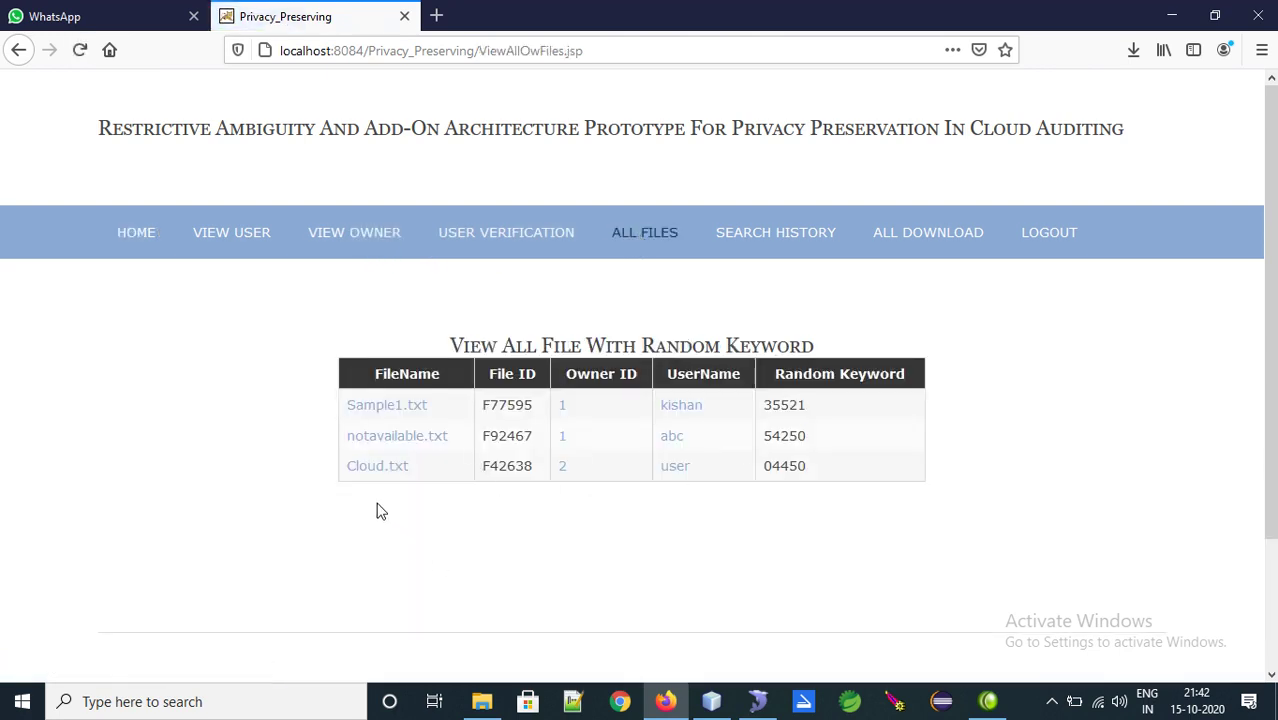
{"action": "left_click", "coordinate": [373, 468]}
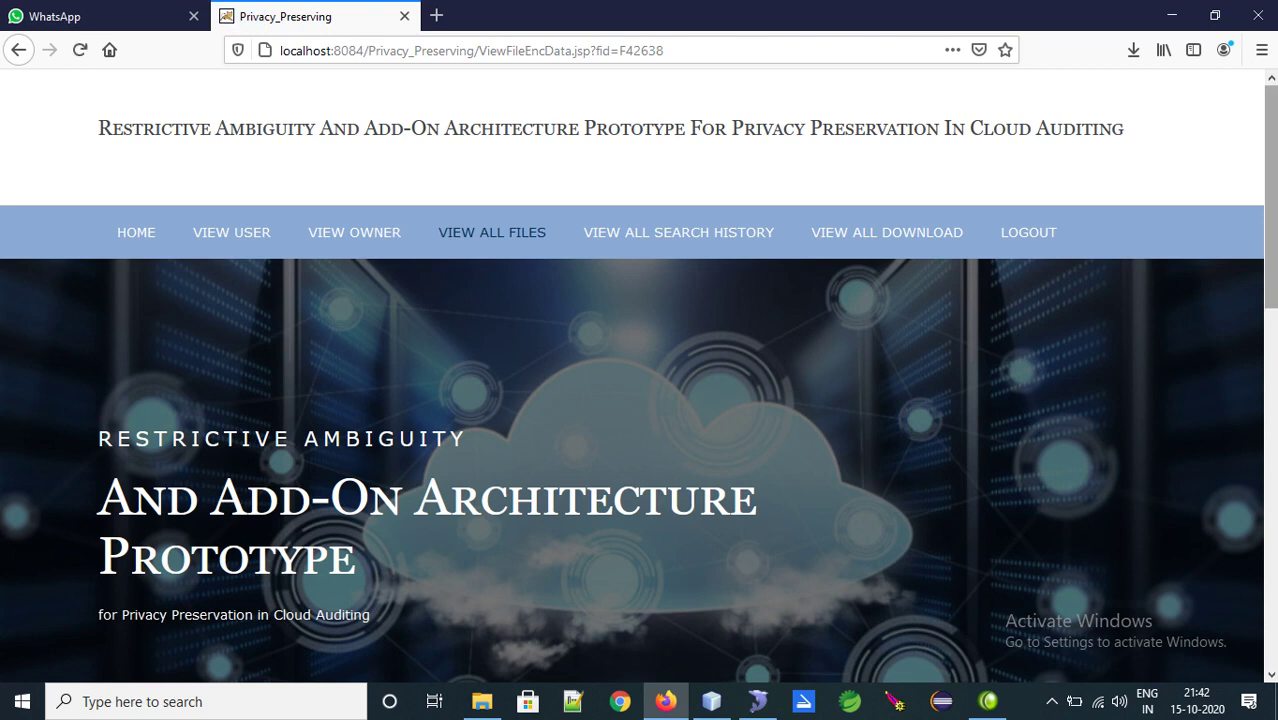
{"action": "scroll", "coordinate": [736, 292], "scroll_direction": "down", "scroll_amount": 7}
{"action": "left_click_drag", "start_coordinate": [835, 262], "coordinate": [495, 234]}
{"action": "double_click", "coordinate": [384, 242]}
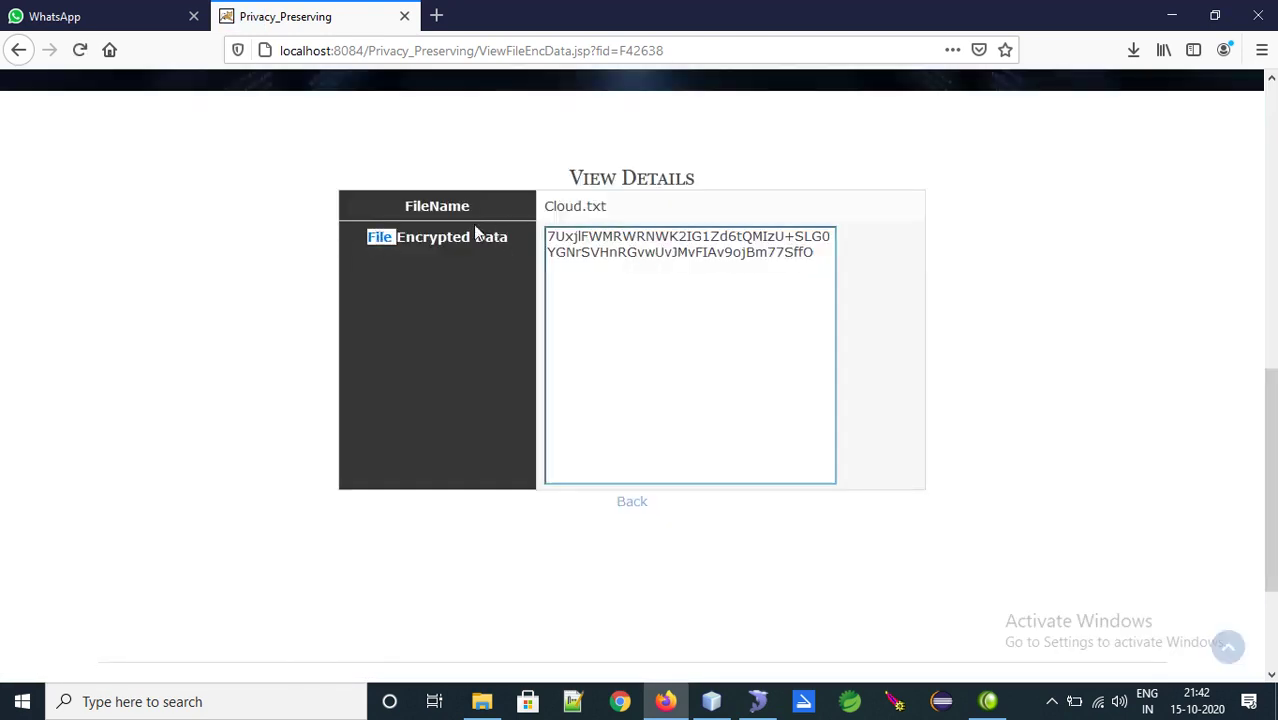
{"action": "left_click", "coordinate": [608, 297]}
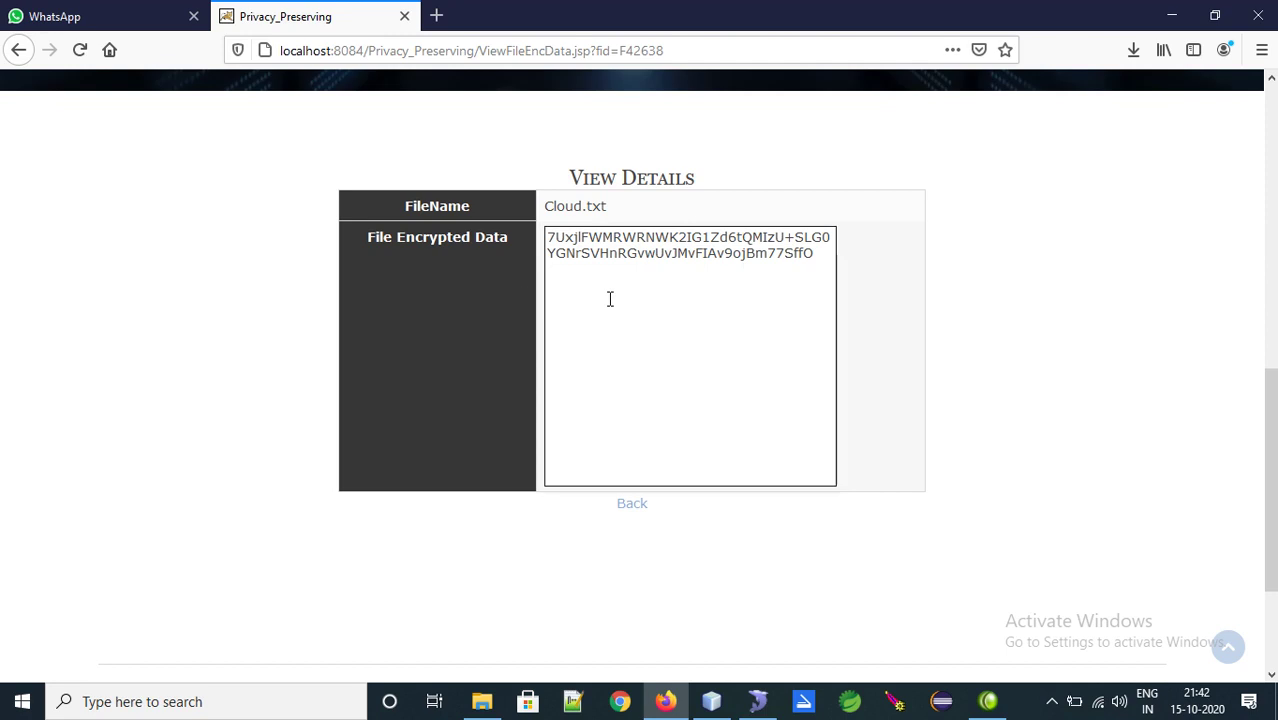
{"action": "left_click", "coordinate": [627, 502]}
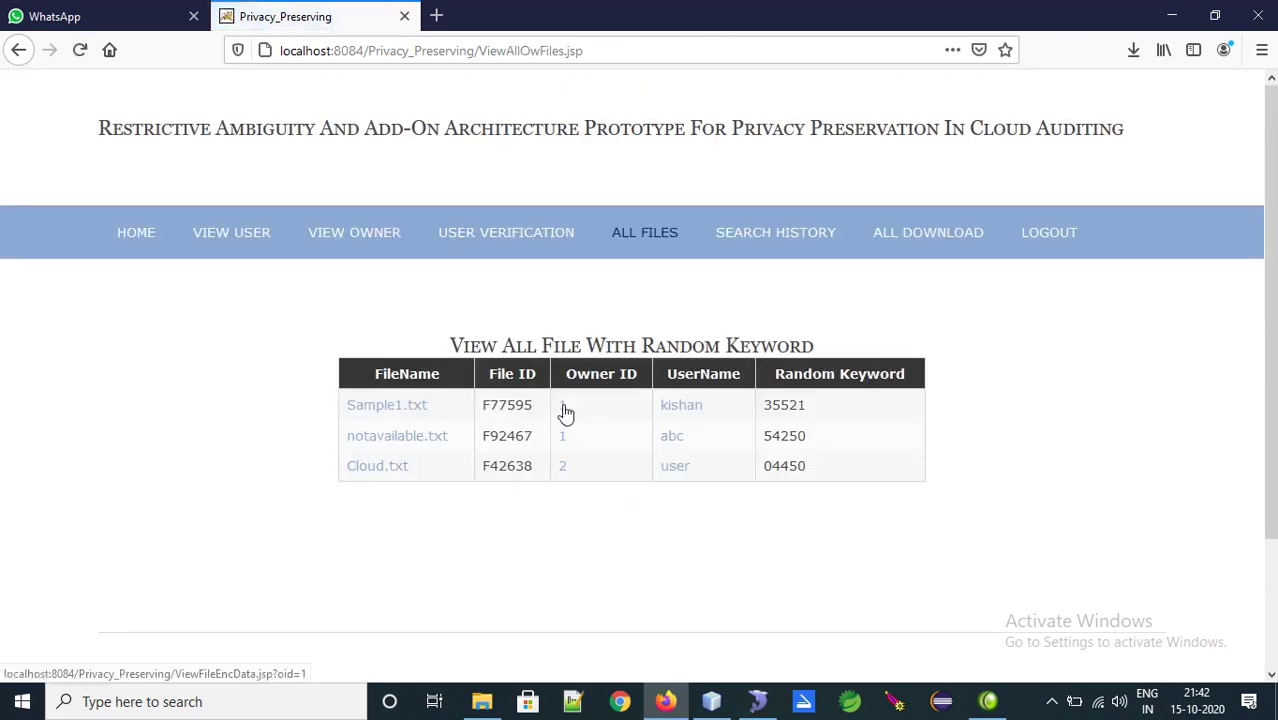
Check Sample1.txt's owner details and user details, returning to the all-files table each time
{"action": "left_click", "coordinate": [562, 404]}
{"action": "scroll", "coordinate": [735, 391], "scroll_direction": "down", "scroll_amount": 5}
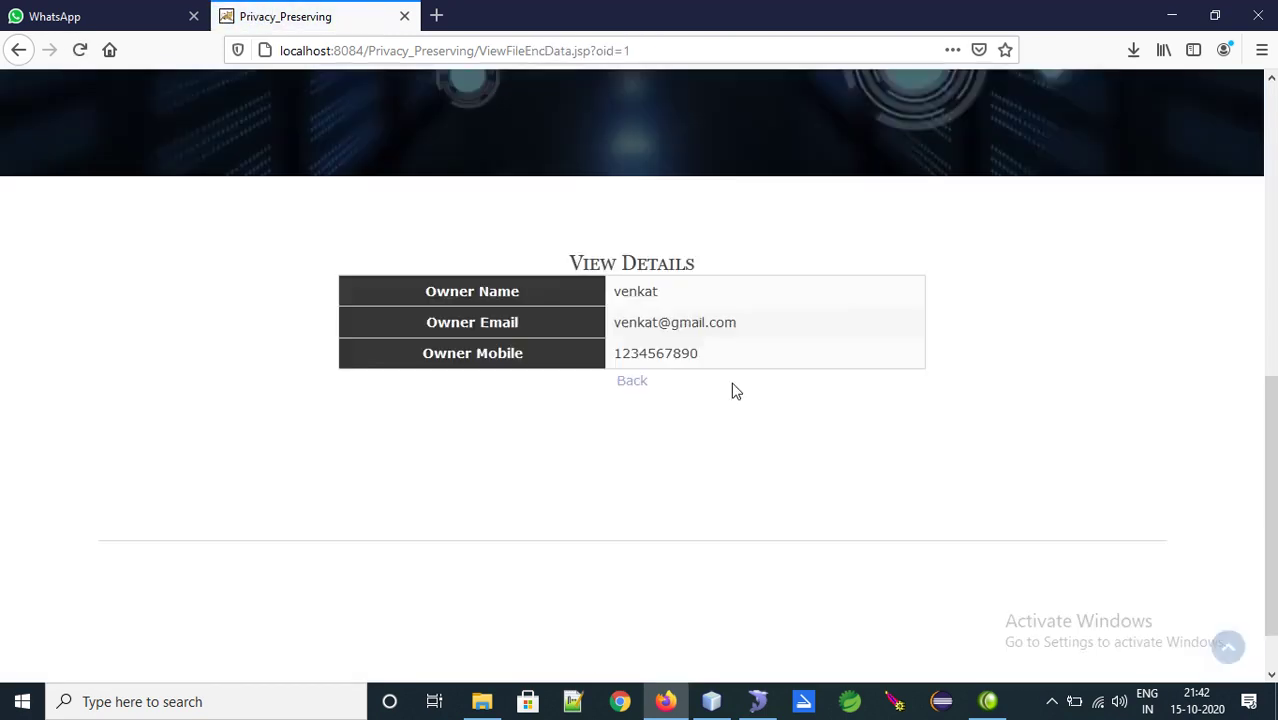
{"action": "left_click_drag", "start_coordinate": [576, 262], "coordinate": [740, 258]}
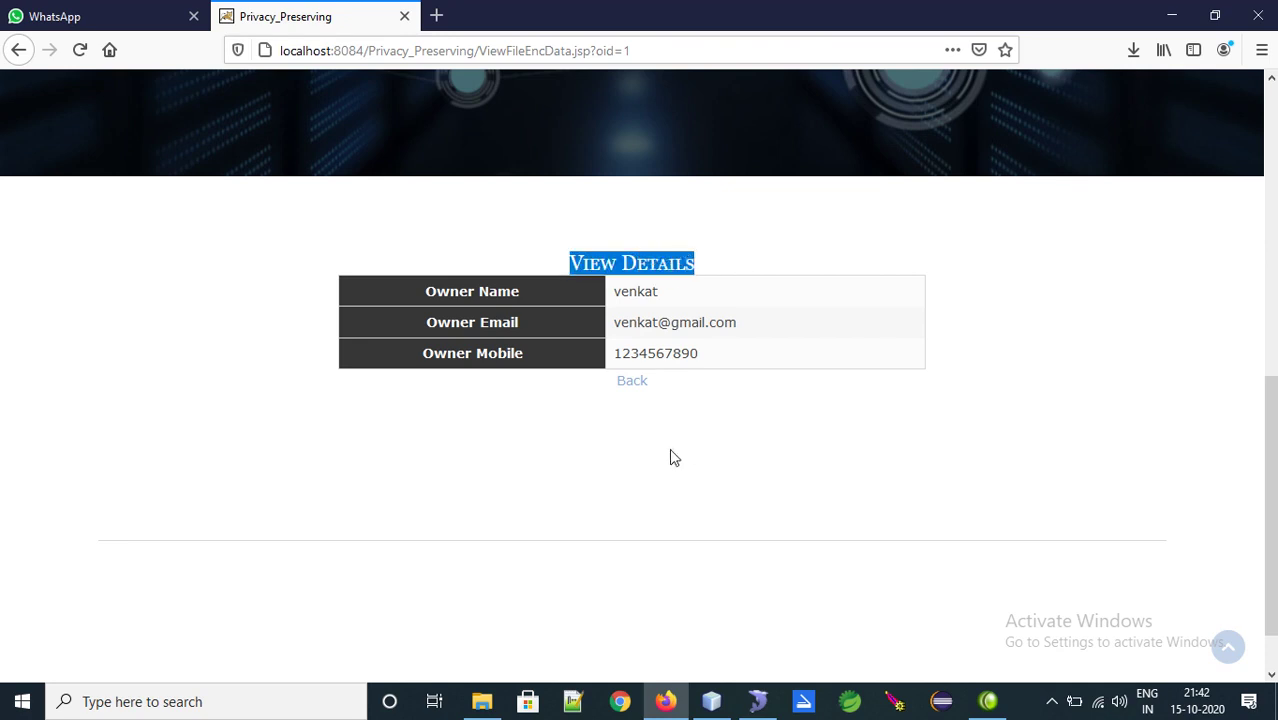
{"action": "left_click", "coordinate": [622, 386]}
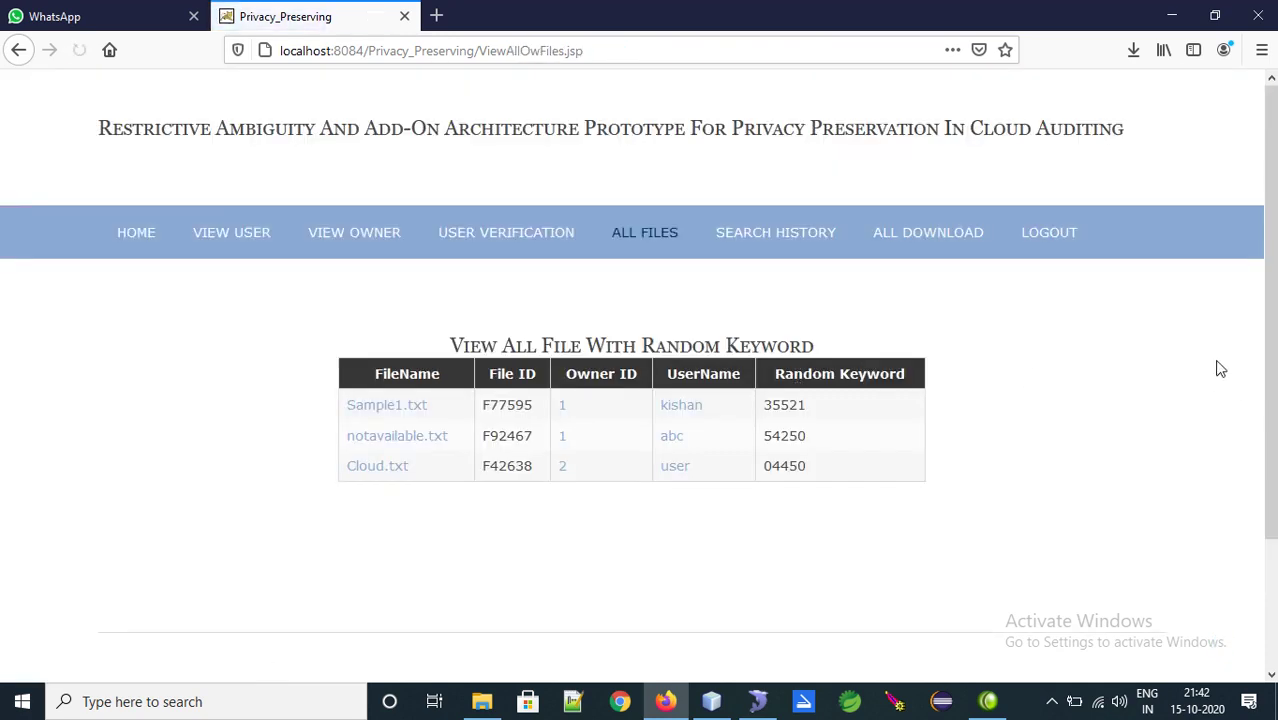
{"action": "left_click", "coordinate": [677, 416]}
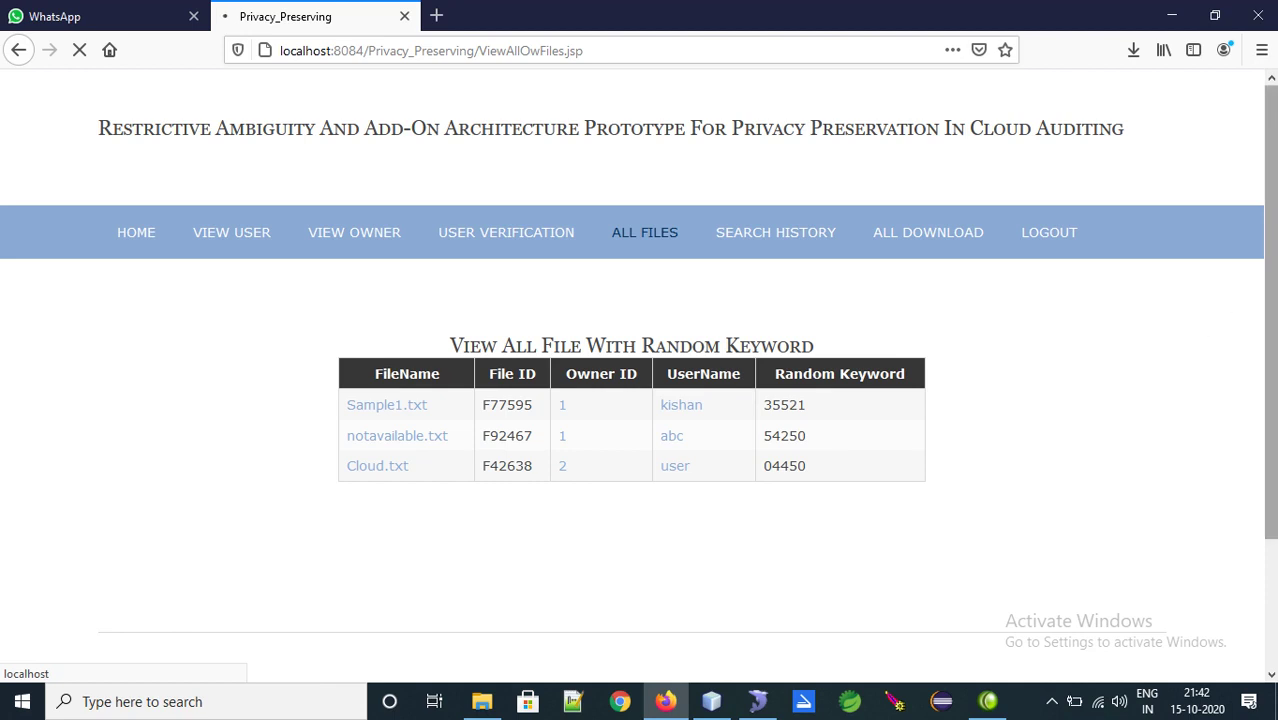
{"action": "scroll", "coordinate": [640, 403], "scroll_direction": "down", "scroll_amount": 8}
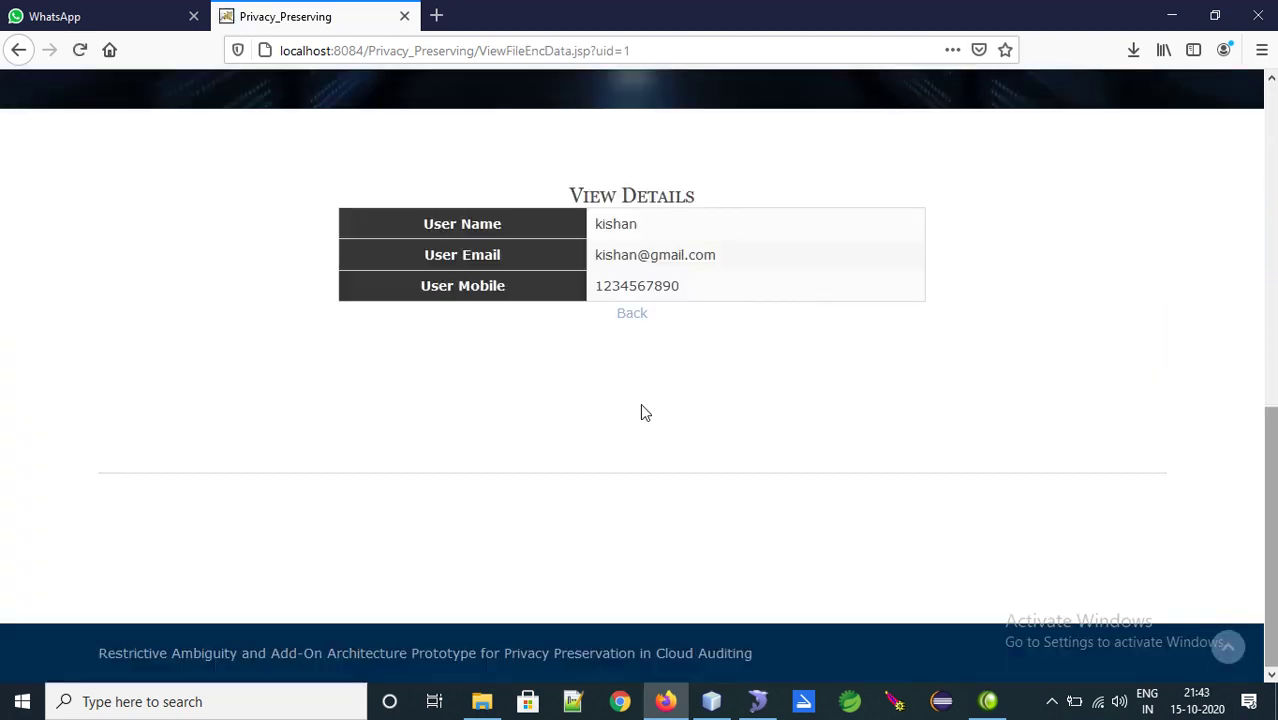
{"action": "left_click", "coordinate": [632, 314]}
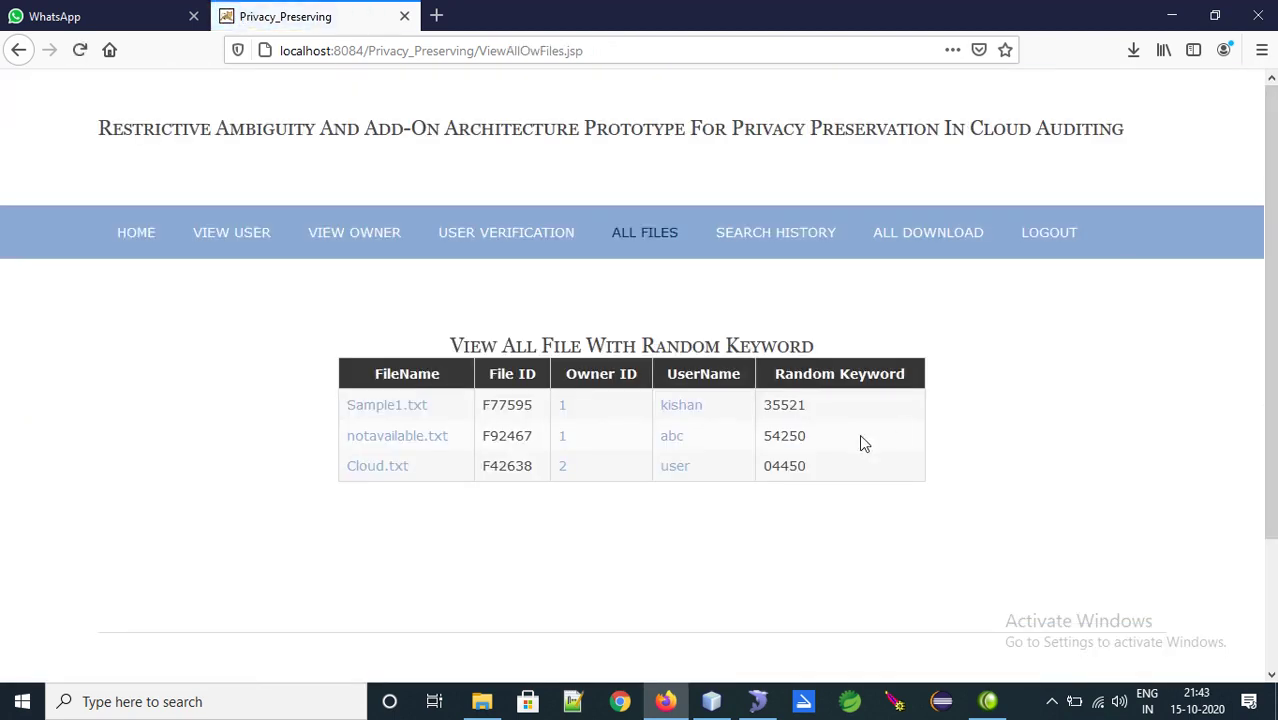
Review the upload and search history charts
{"action": "mouse_move", "coordinate": [816, 465]}
{"action": "left_mouse_down"}
{"action": "mouse_move", "coordinate": [756, 422]}
{"action": "mouse_move", "coordinate": [844, 448]}
{"action": "mouse_move", "coordinate": [830, 460]}
{"action": "left_mouse_up"}
{"action": "left_click", "coordinate": [767, 241]}
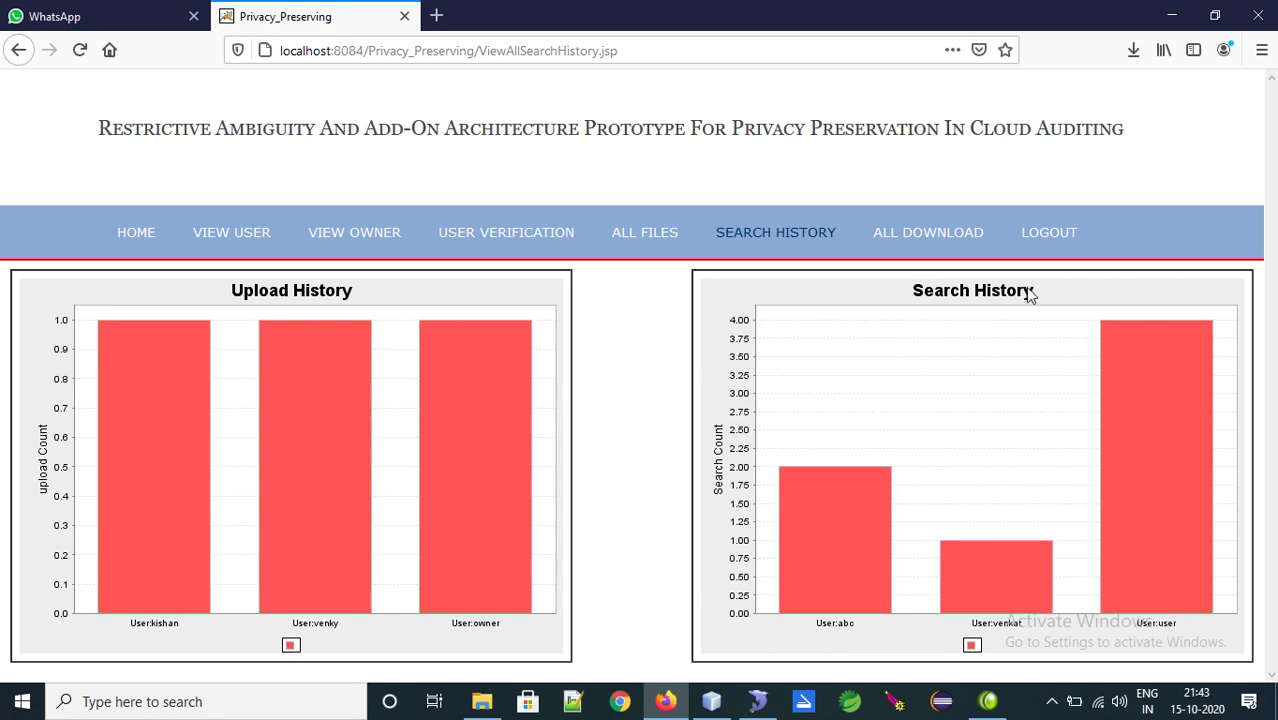
{"action": "left_click_drag", "start_coordinate": [222, 300], "coordinate": [347, 293]}
Review the download history chart counting Cloud.txt once, then log out of the cloud account
{"action": "left_click", "coordinate": [948, 234]}
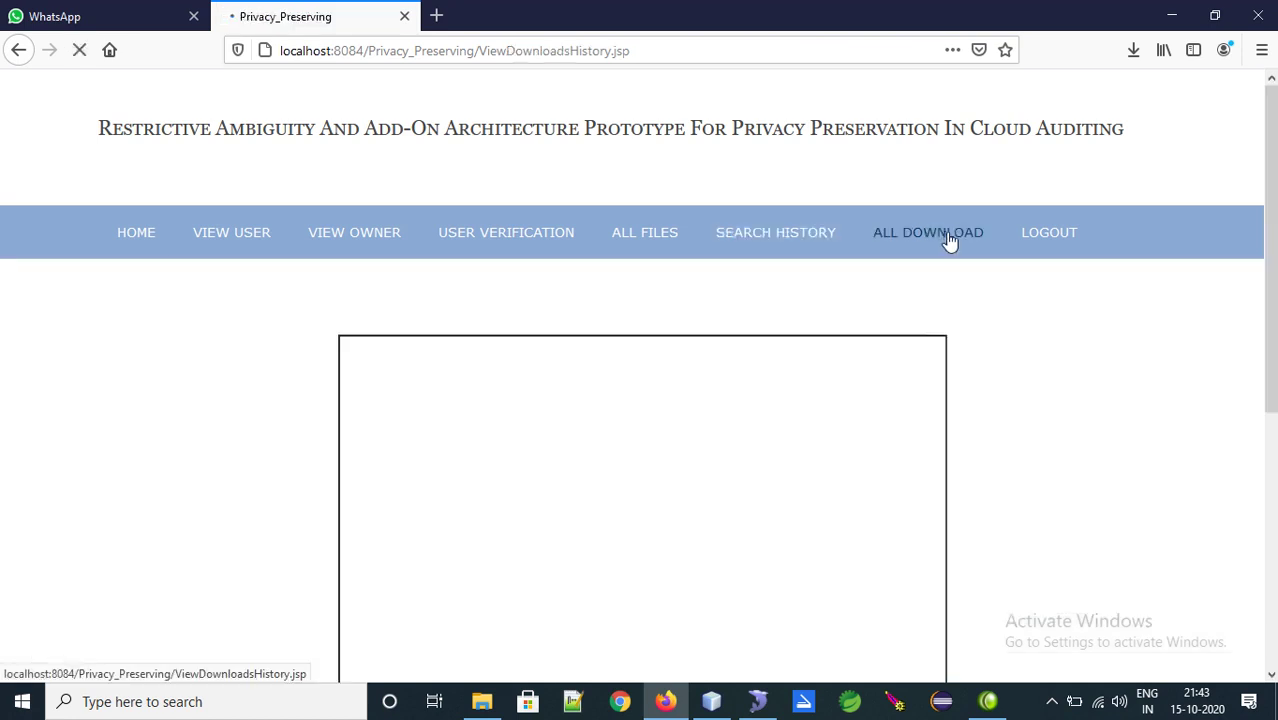
{"action": "scroll", "coordinate": [1193, 408], "scroll_direction": "down", "scroll_amount": 2}
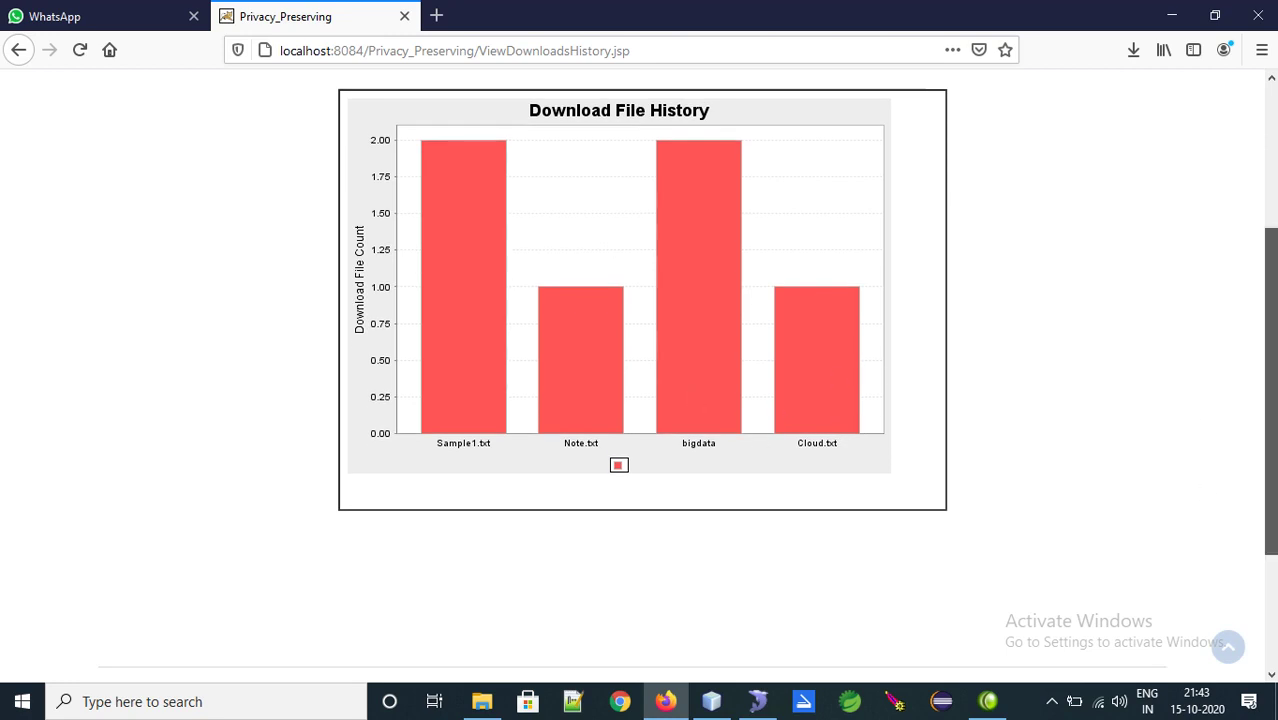
{"action": "scroll", "coordinate": [1268, 400], "scroll_direction": "up", "scroll_amount": 2}
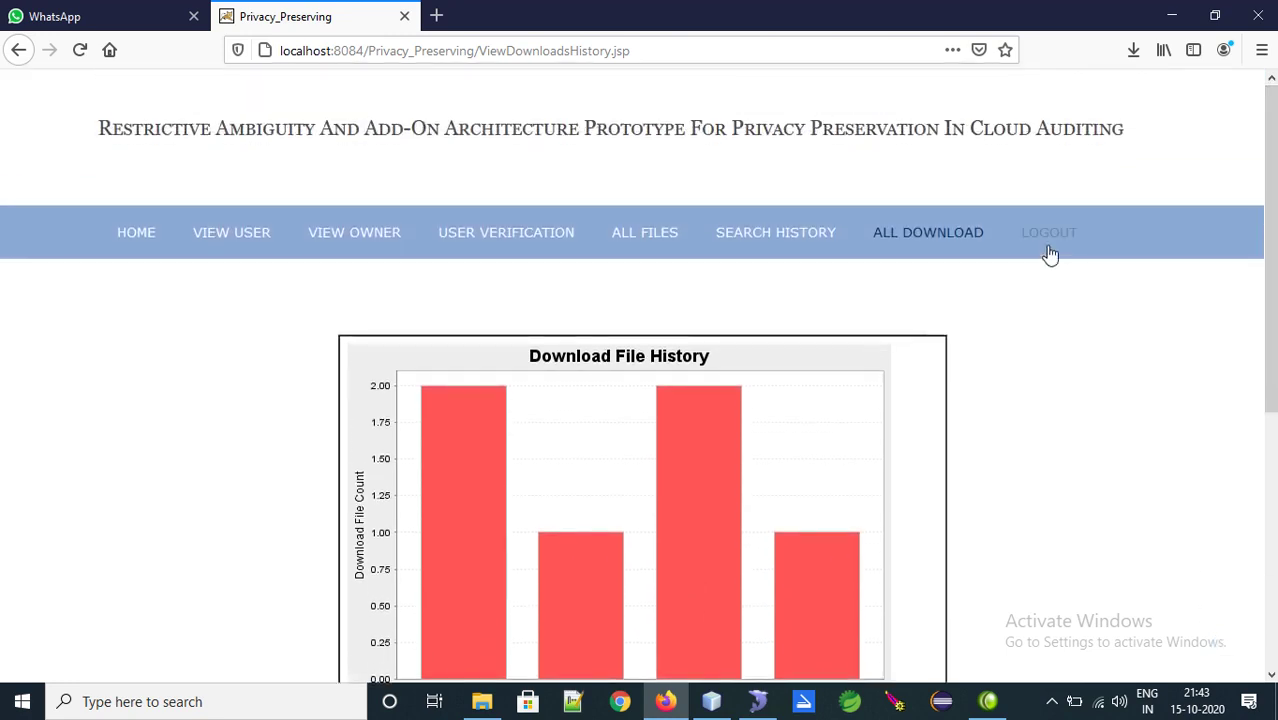
{"action": "left_click", "coordinate": [1047, 236]}
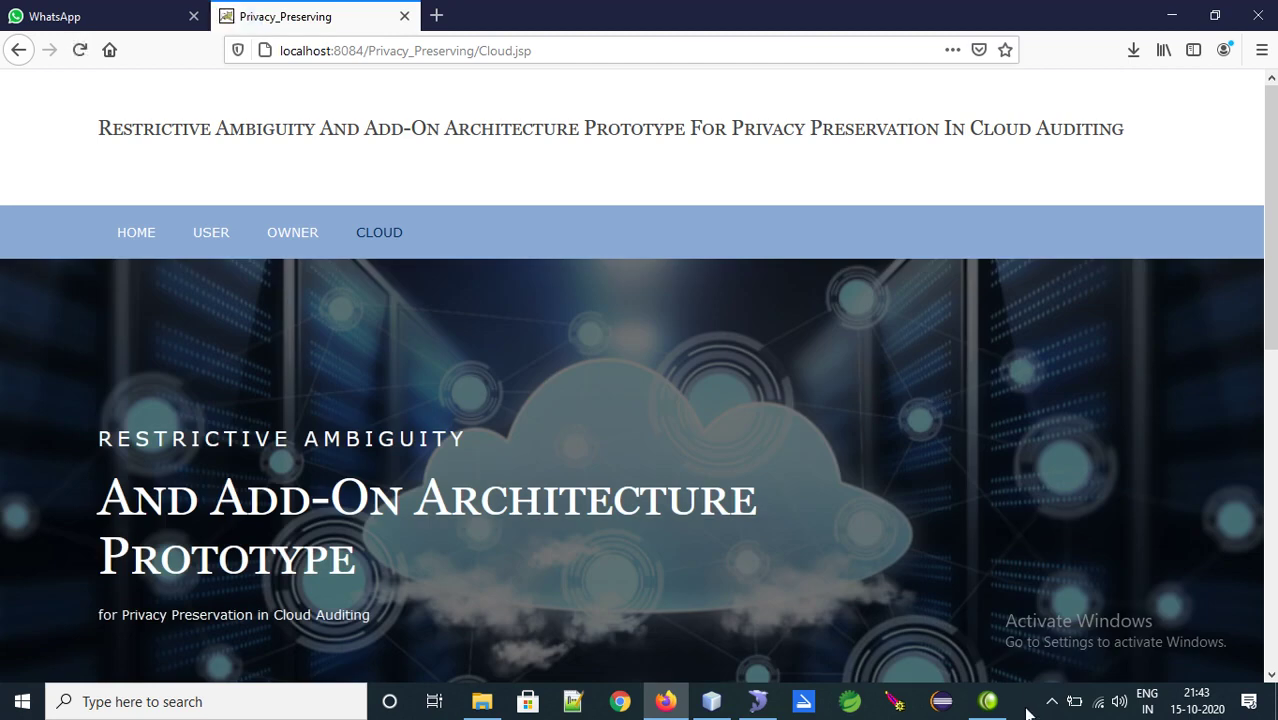
Go back to the site's index home page with its Home, User, Owner and Cloud sections
{"action": "left_click", "coordinate": [1055, 692]}
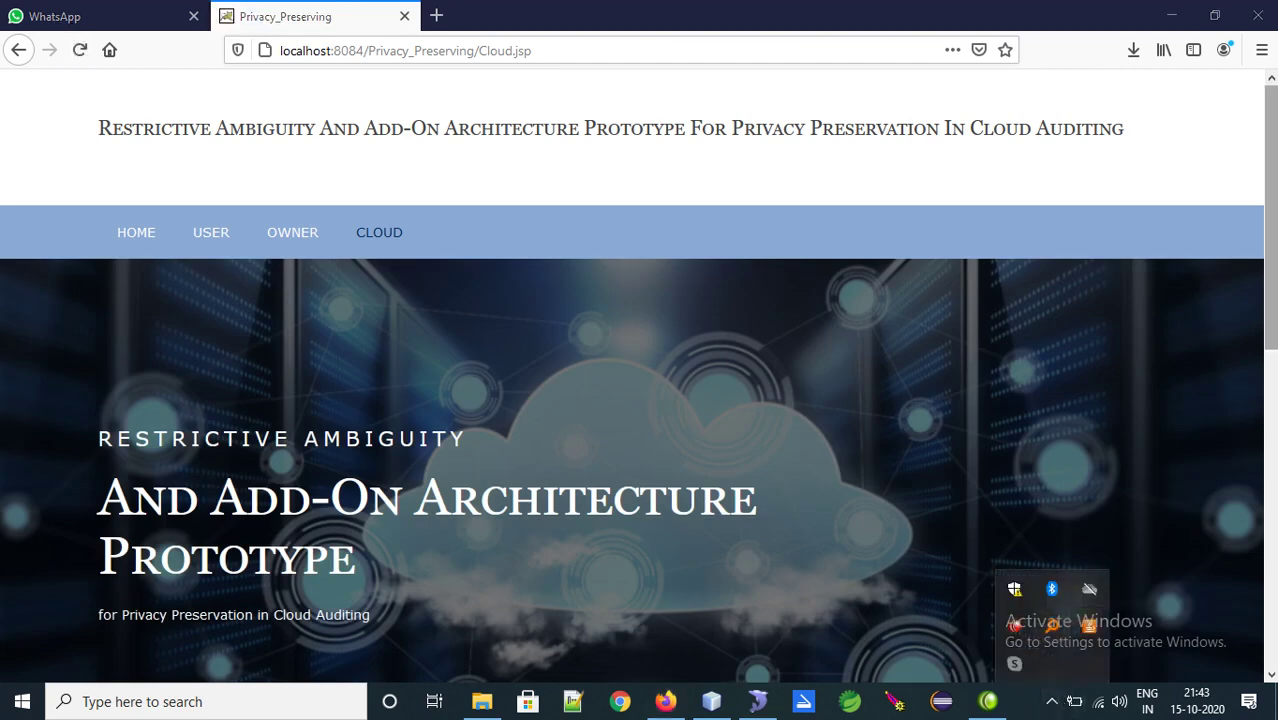
{"action": "scroll", "coordinate": [640, 400], "scroll_direction": "down", "scroll_amount": 6}
{"action": "scroll", "coordinate": [981, 297], "scroll_direction": "up", "scroll_amount": 6}
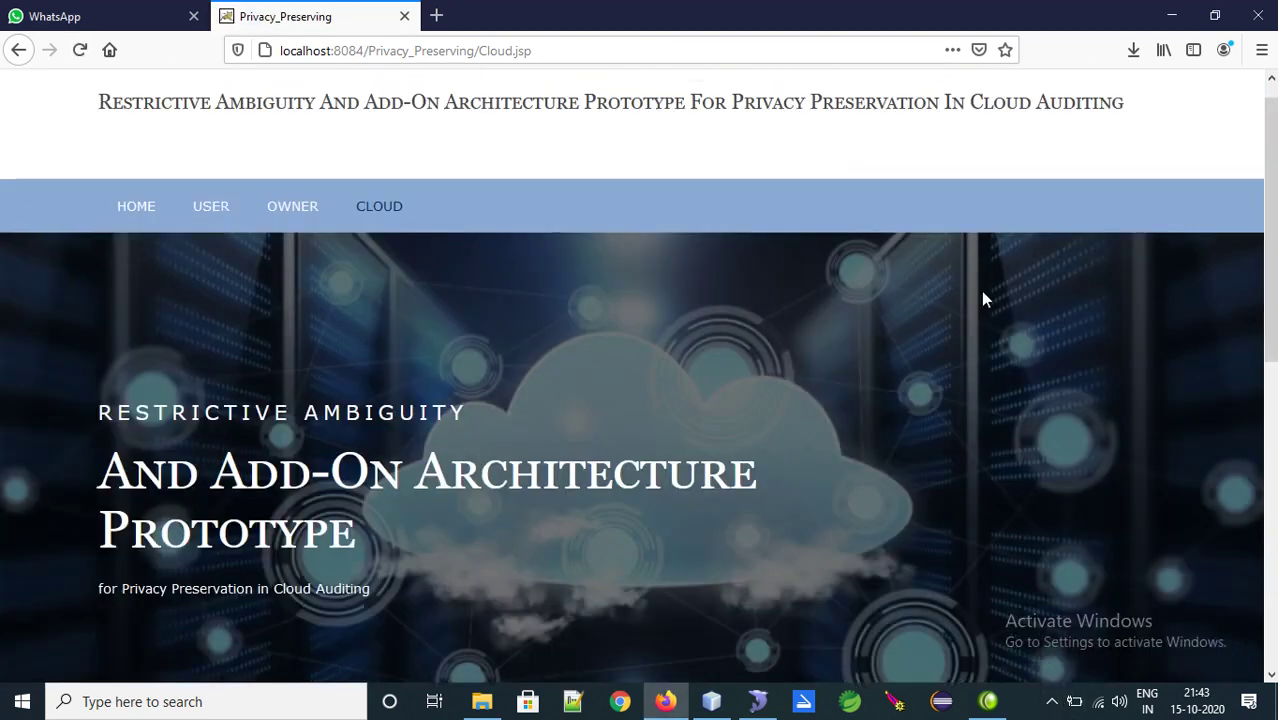
{"action": "left_click", "coordinate": [117, 213]}
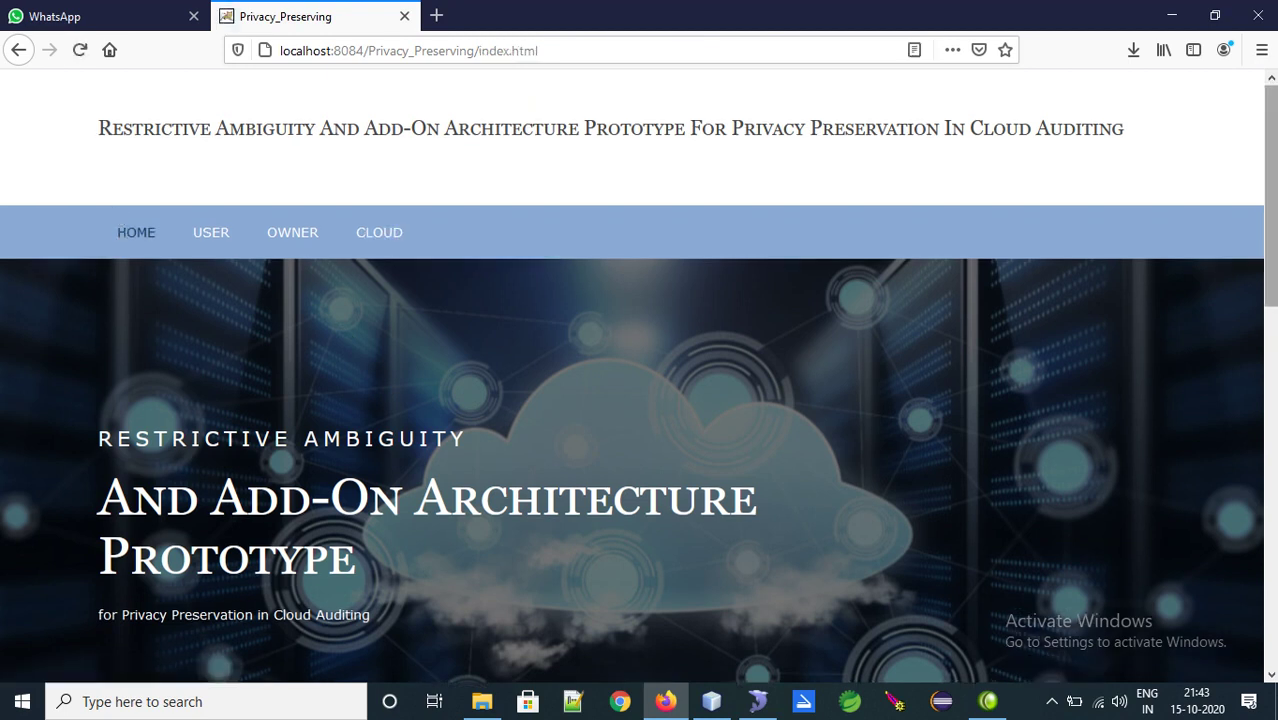